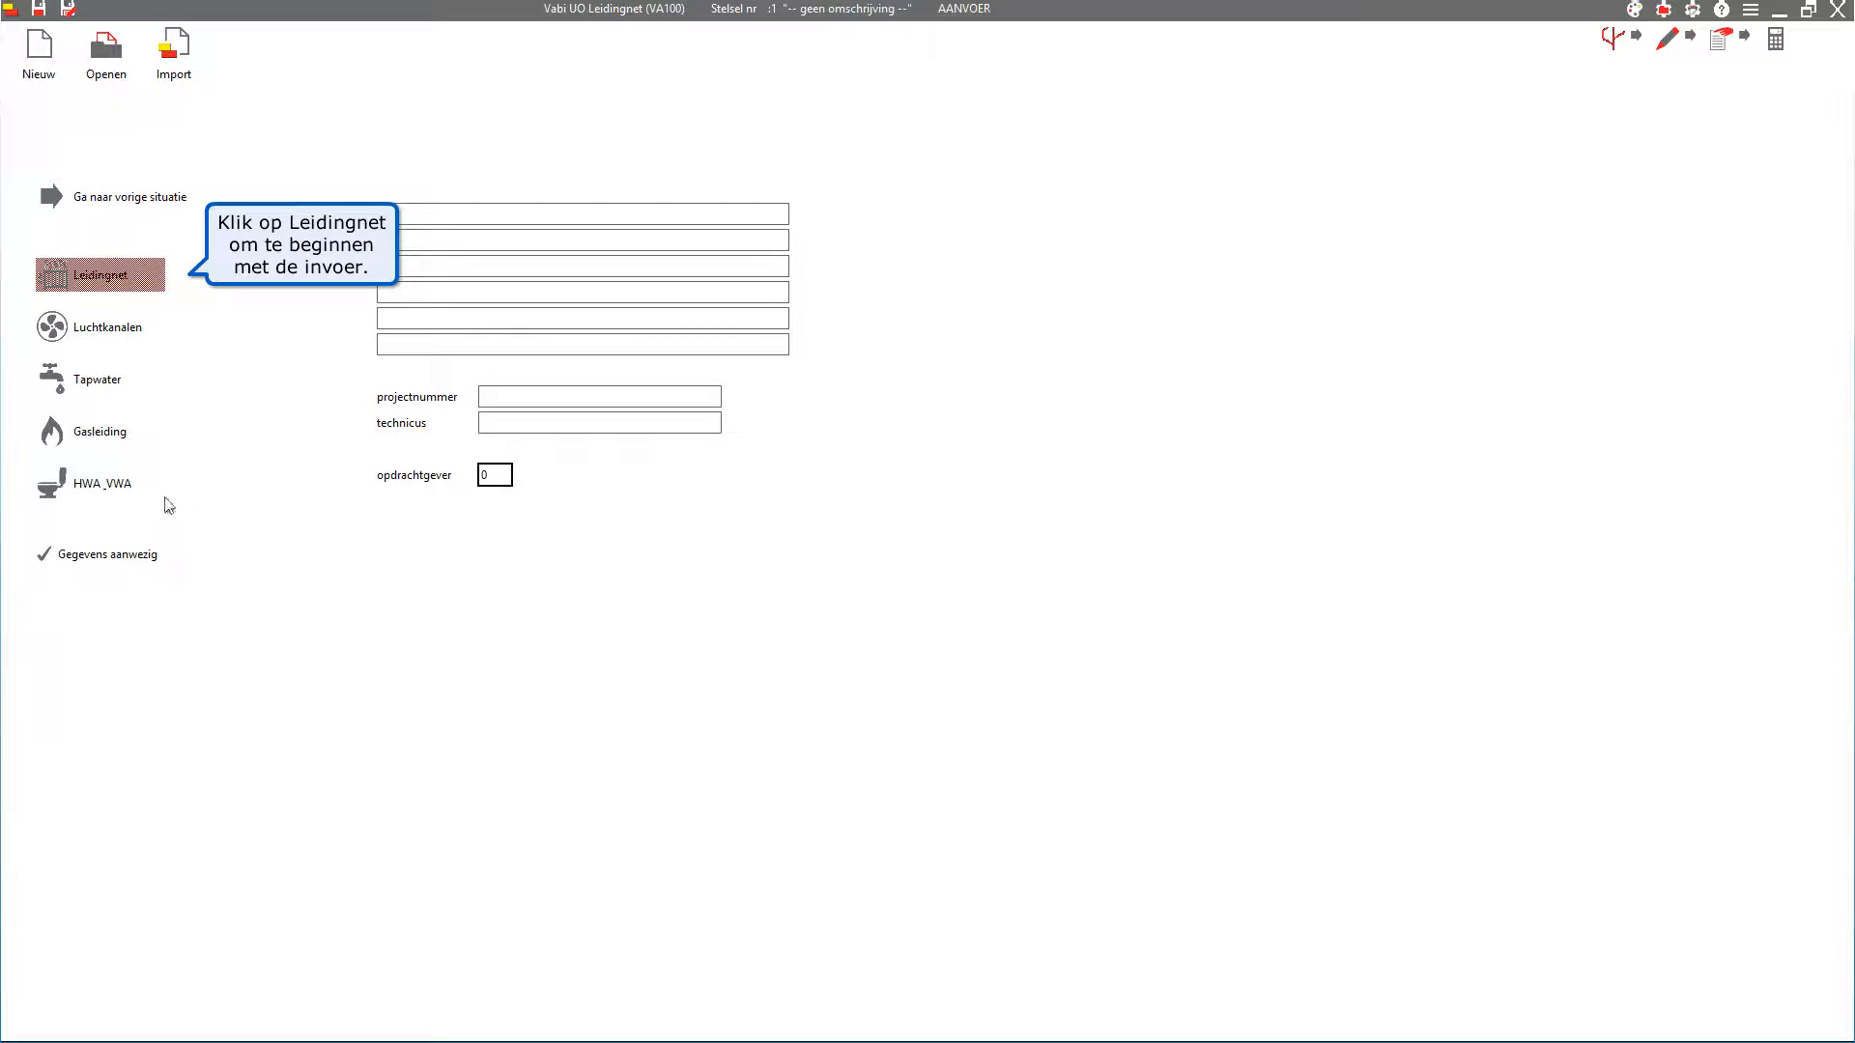
- Start a Leidingnet system, leave it as a non-subtak, and set its installatiesoort to aanvoer opgeven, retour parallel
{"action": "left_click", "coordinate": [114, 282]}
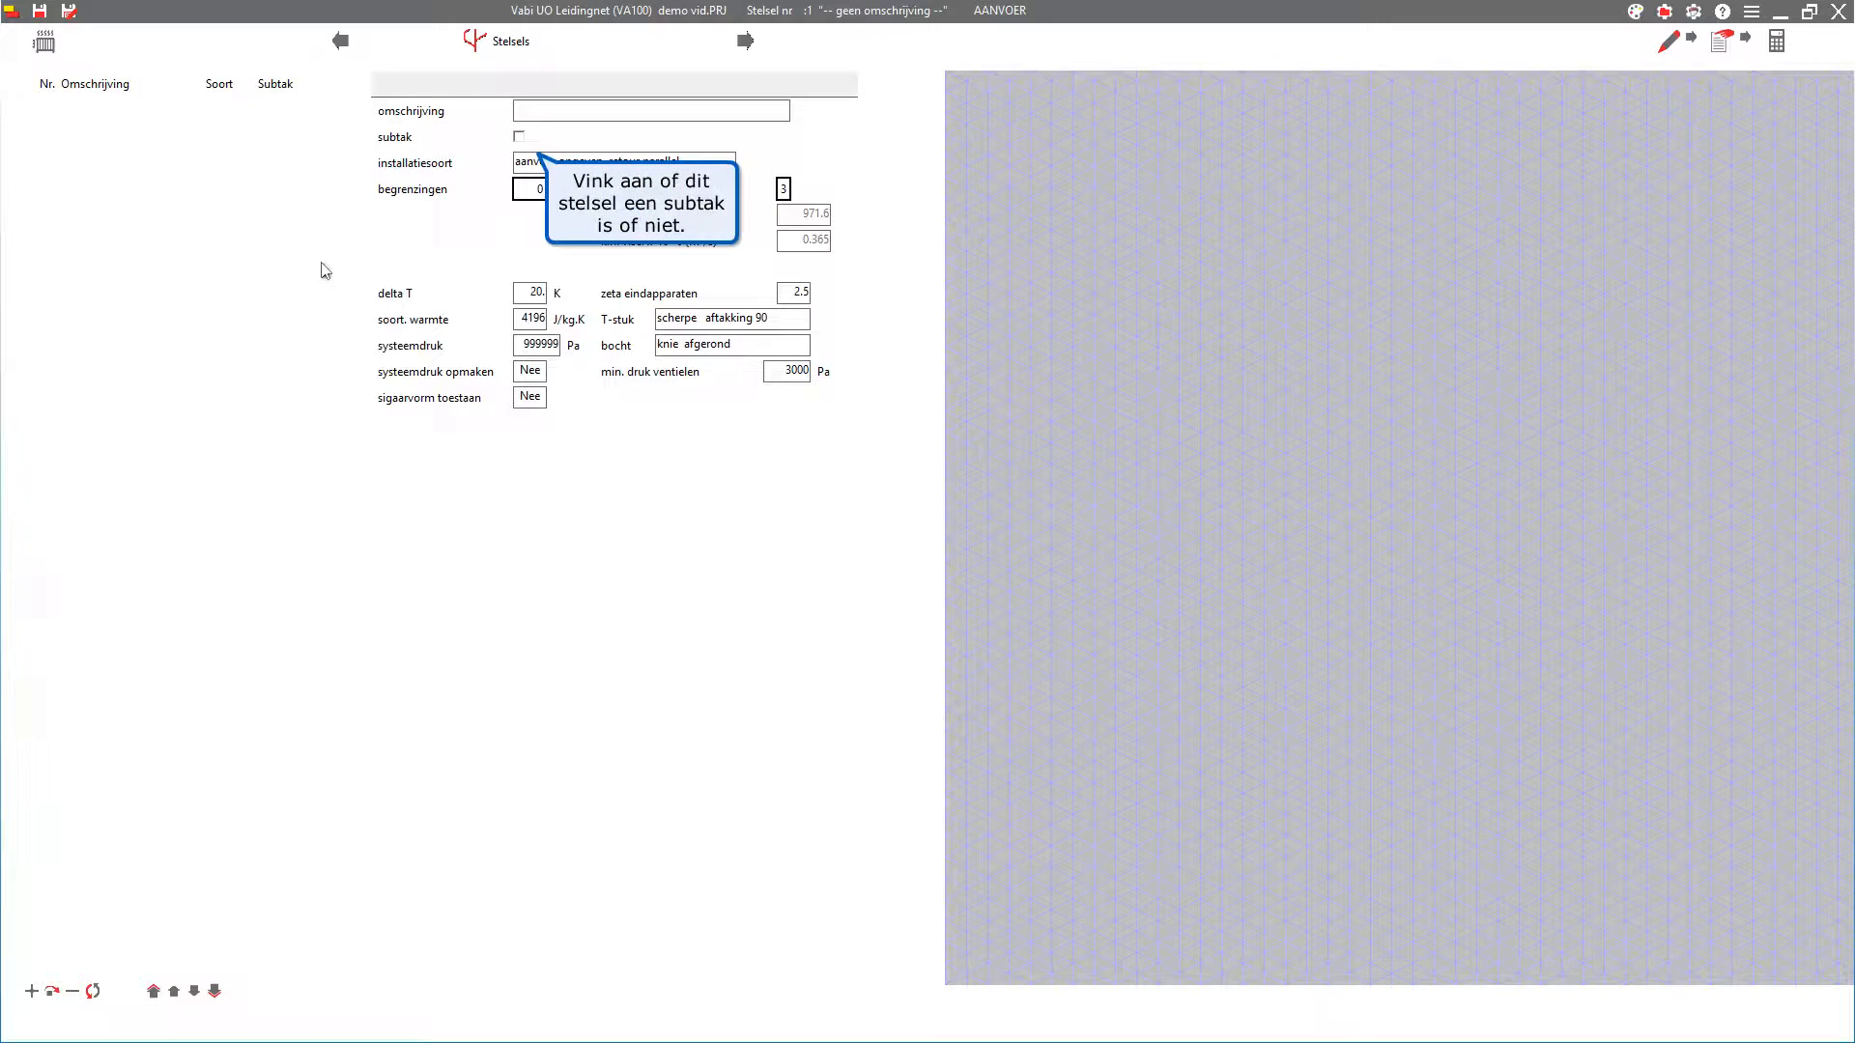
{"action": "left_click", "coordinate": [519, 138]}
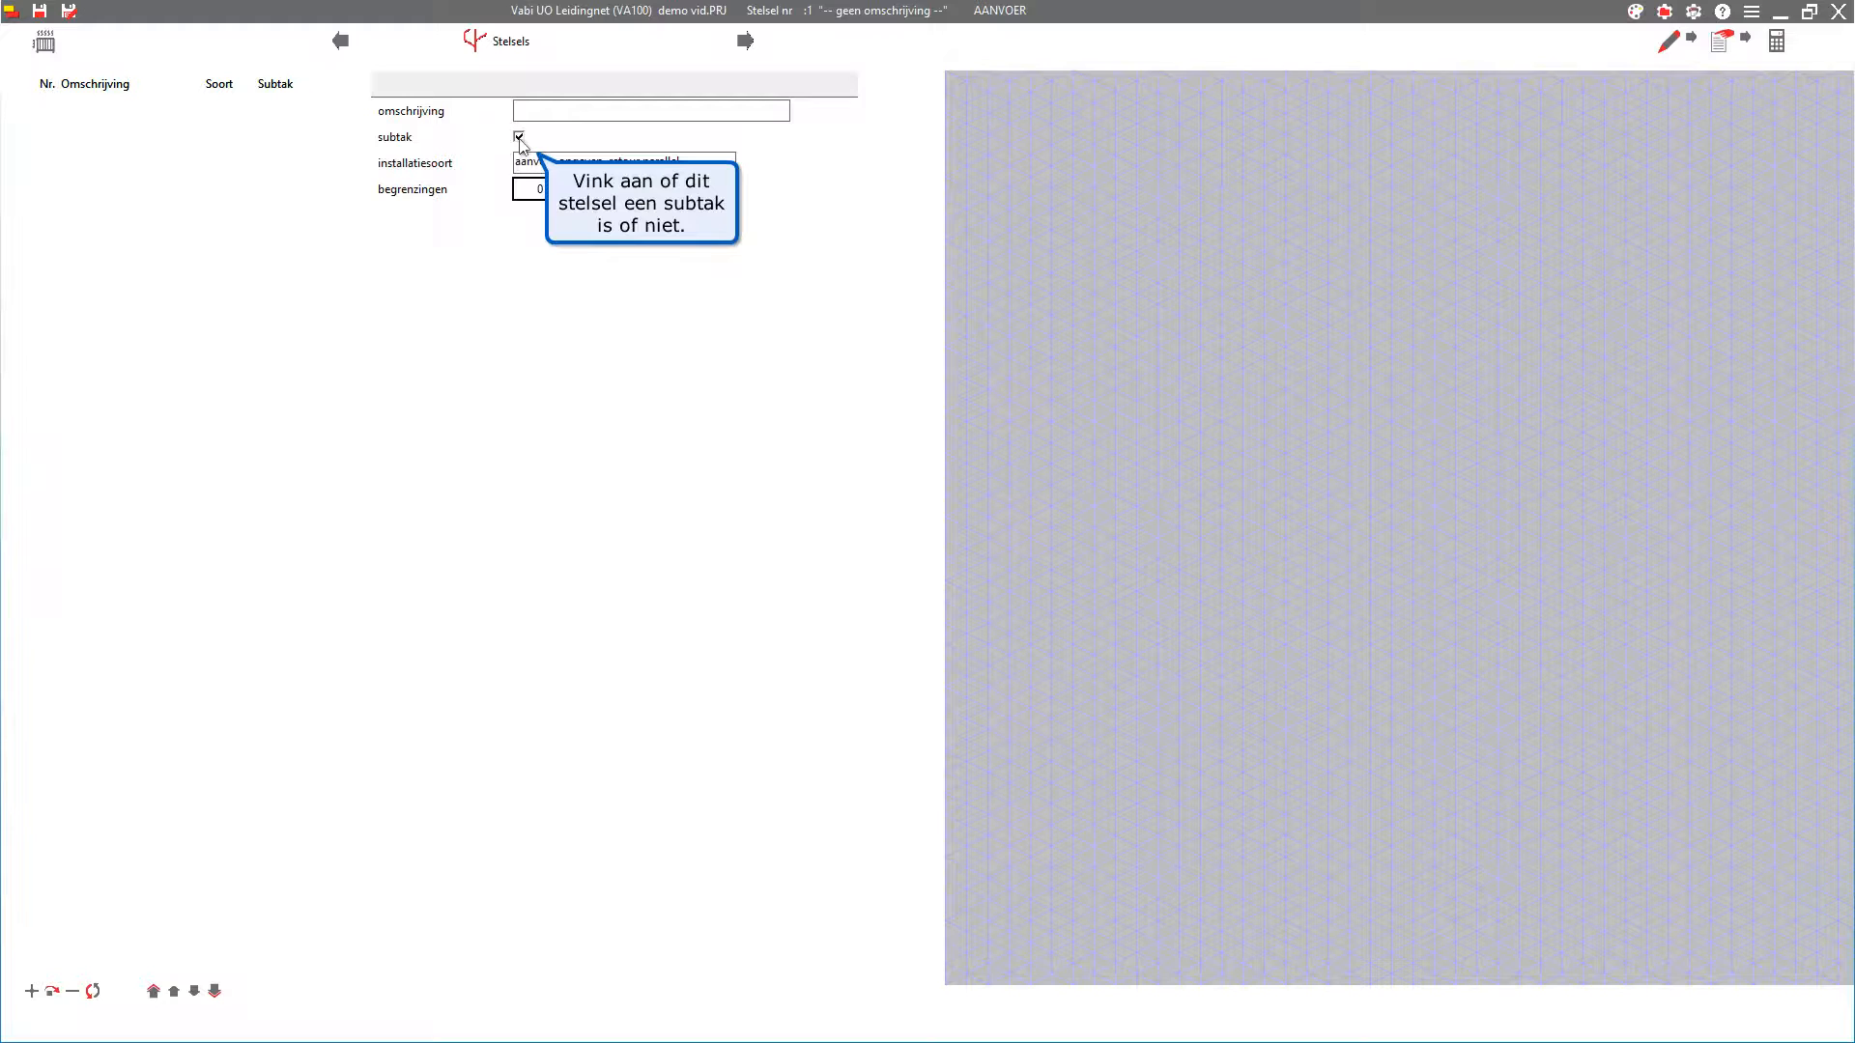
{"action": "left_click", "coordinate": [519, 137]}
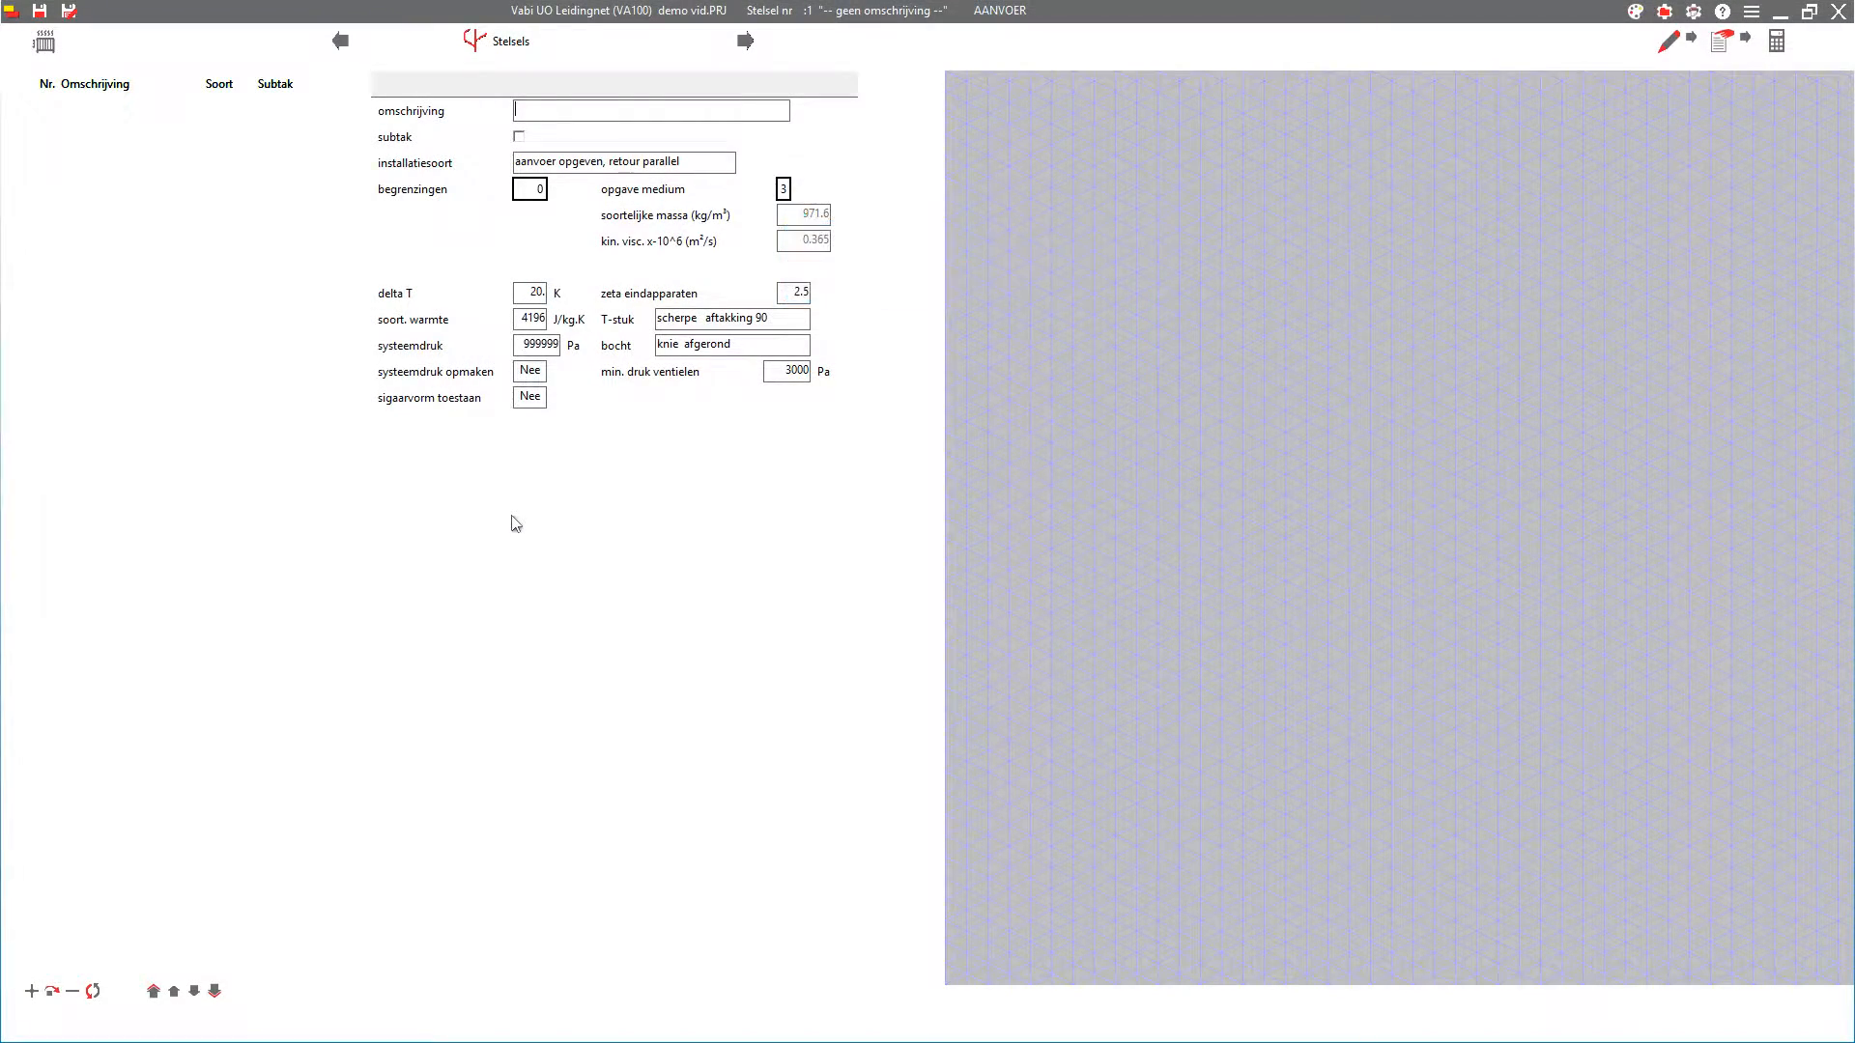
{"action": "left_click", "coordinate": [542, 164]}
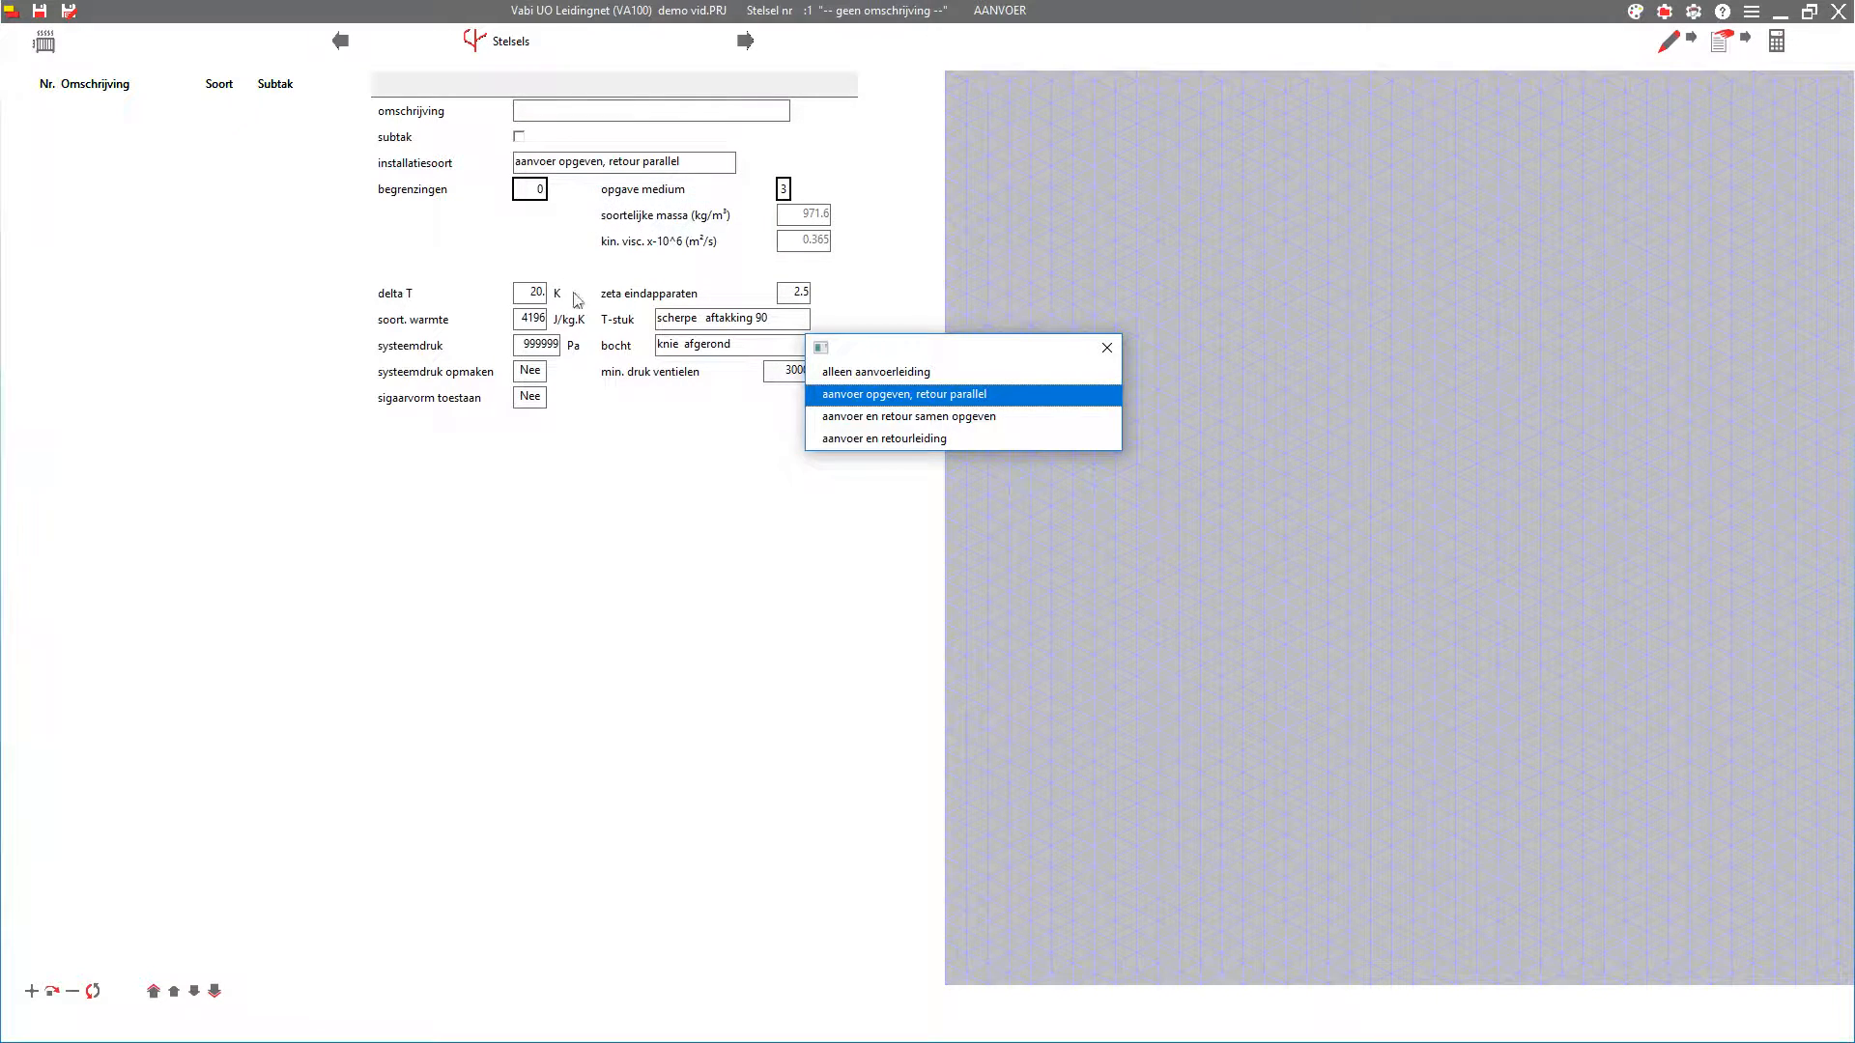
{"action": "left_click", "coordinate": [846, 396]}
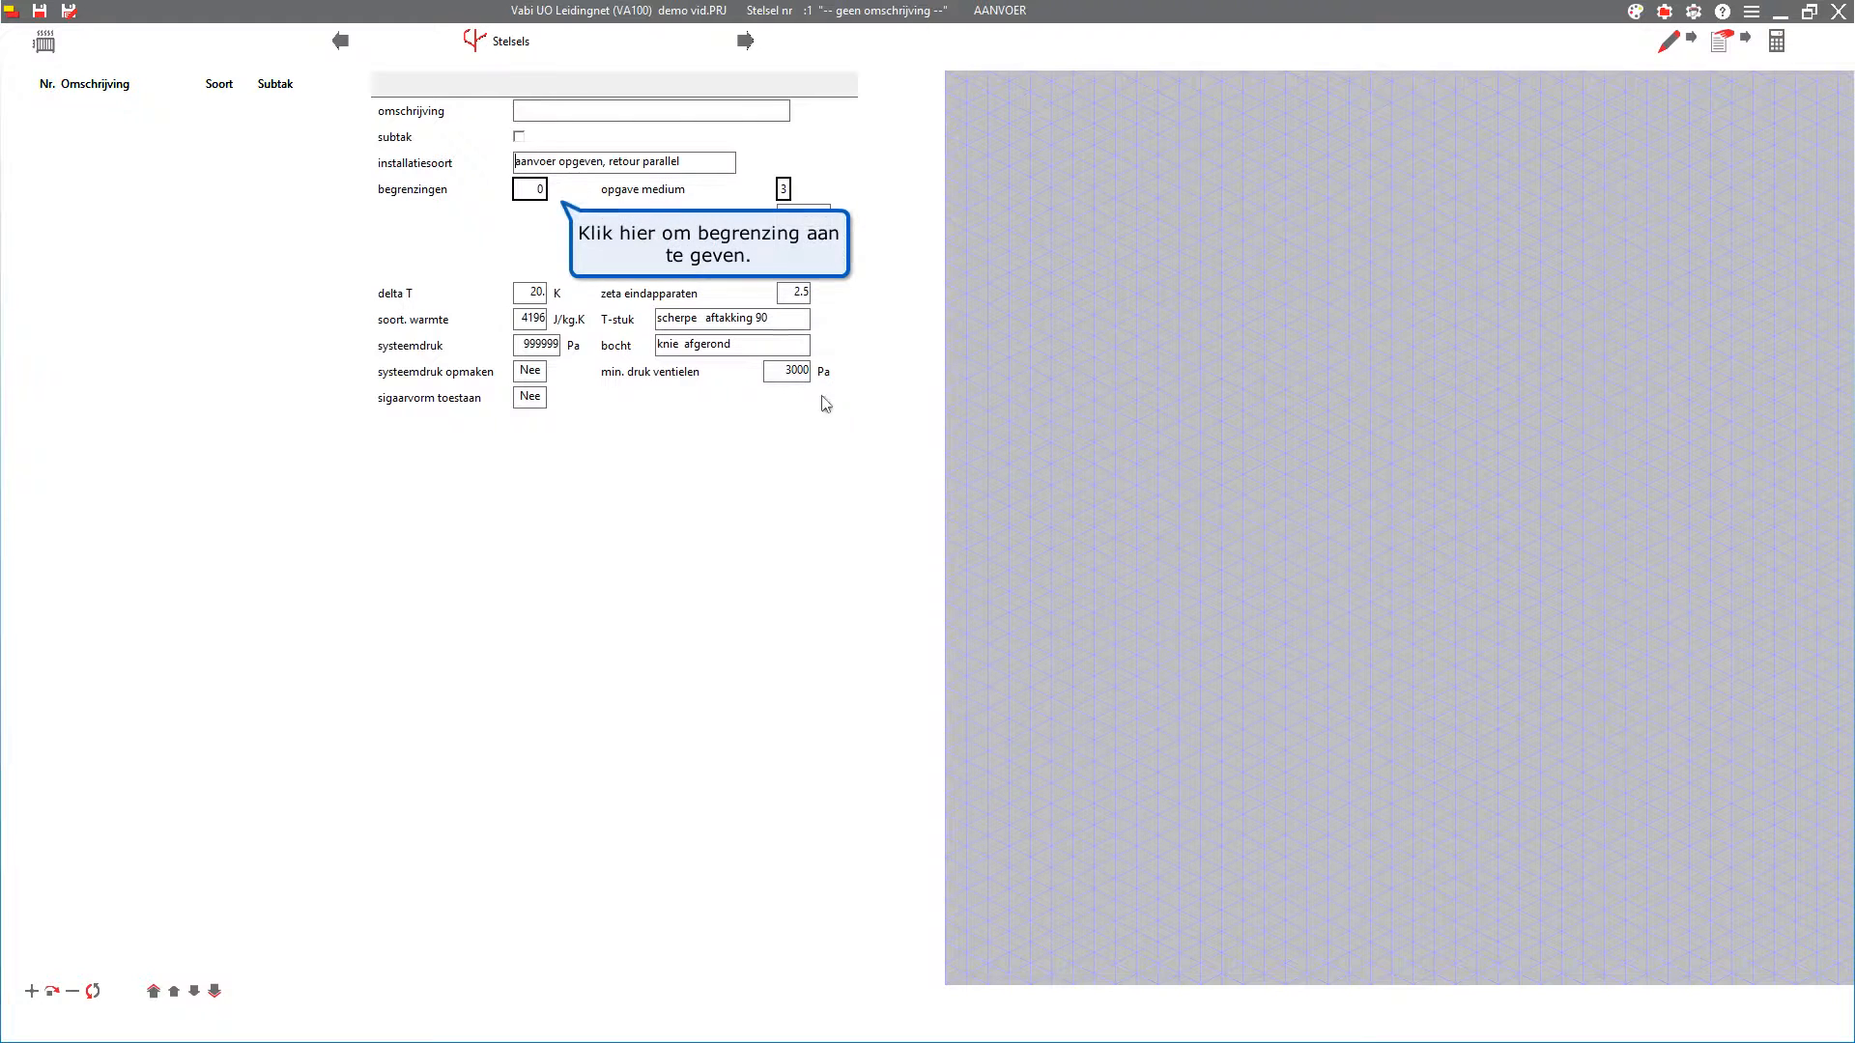
- Assign a begrenzing with pipe type naadloos st./vlam NEN 2323 and set the medium to water 80 °C
{"action": "left_click", "coordinate": [539, 189]}
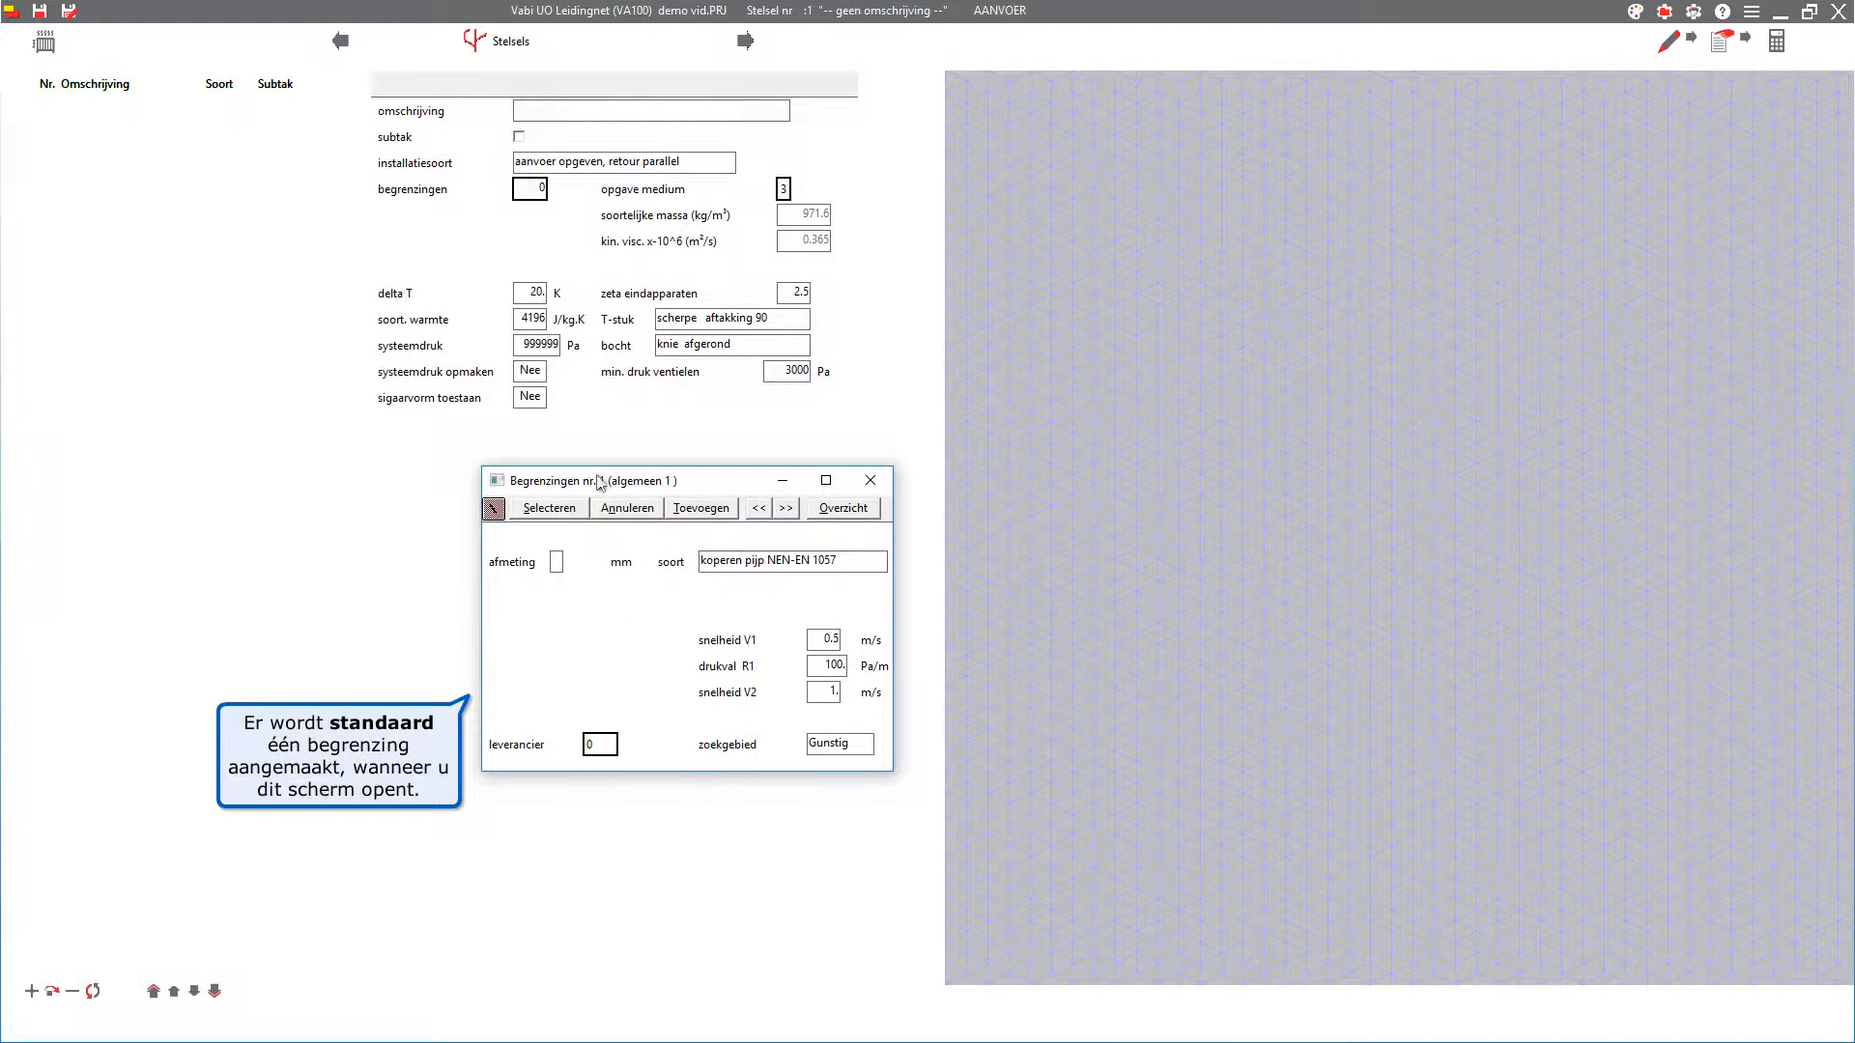
{"action": "left_click", "coordinate": [752, 563]}
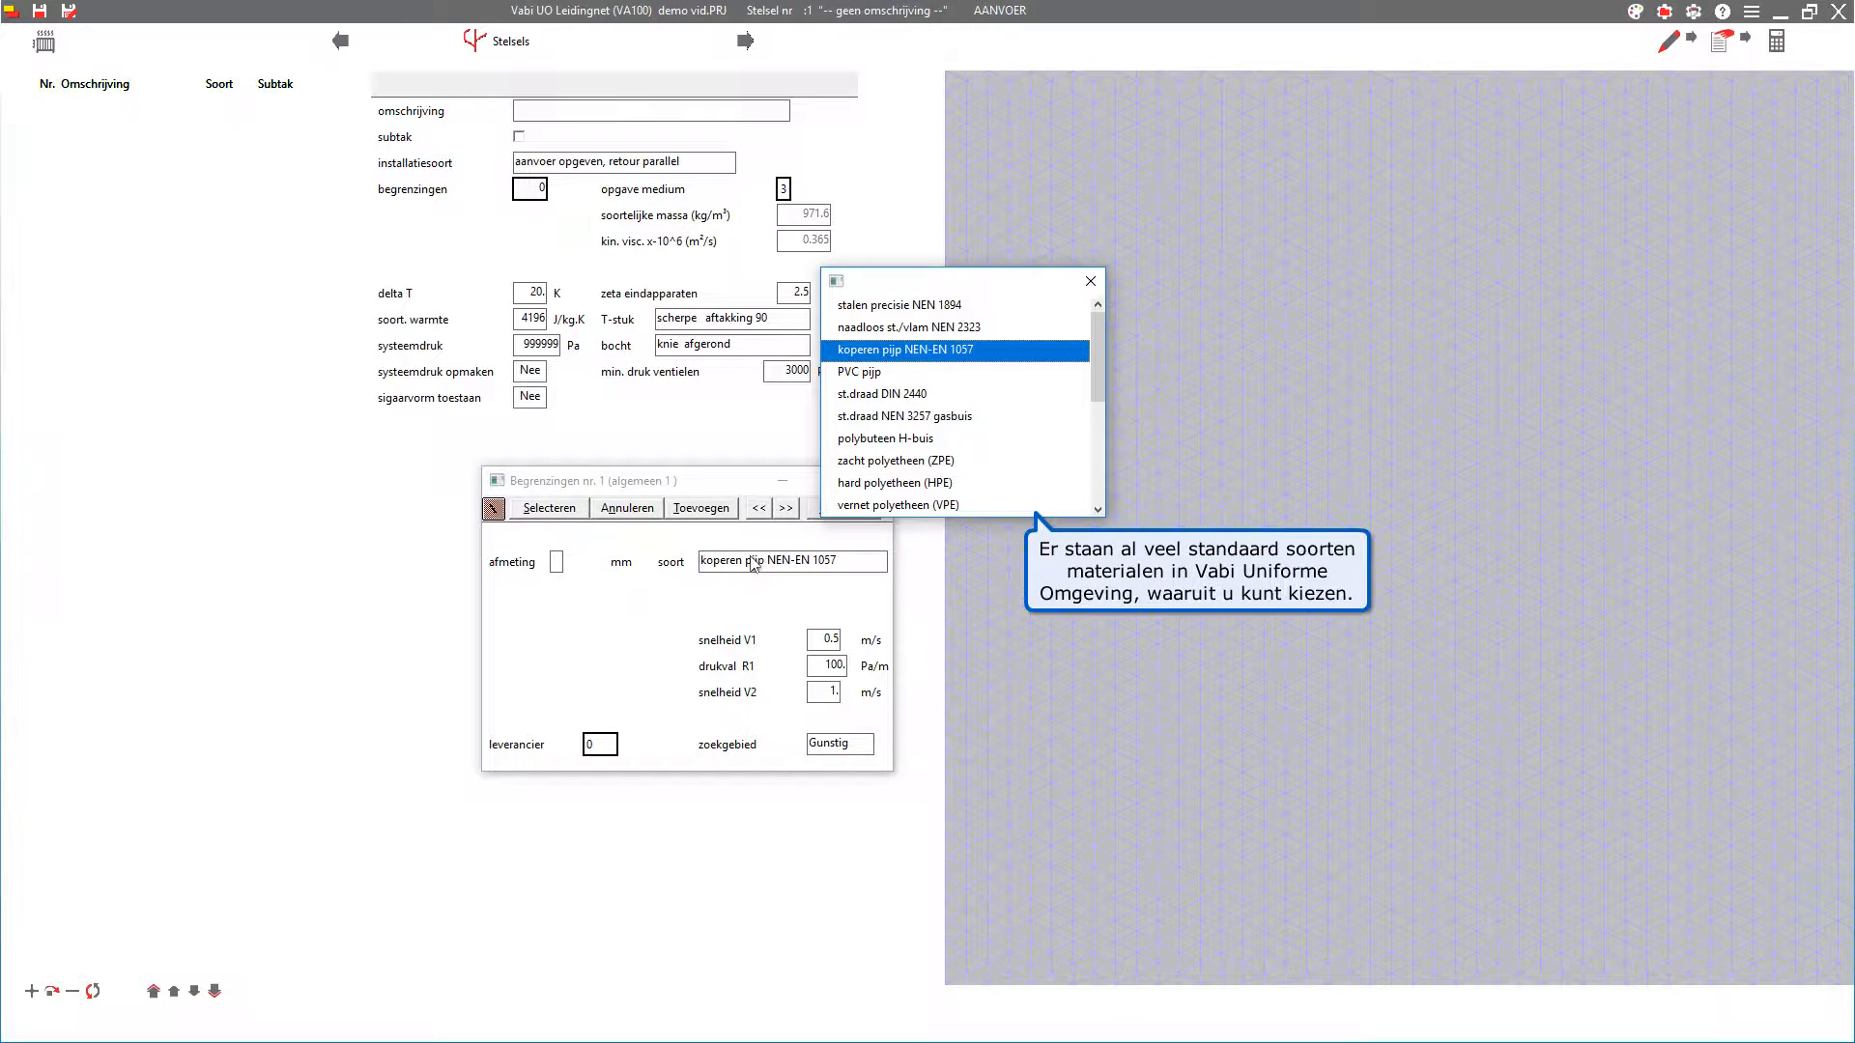
{"action": "left_click", "coordinate": [861, 330]}
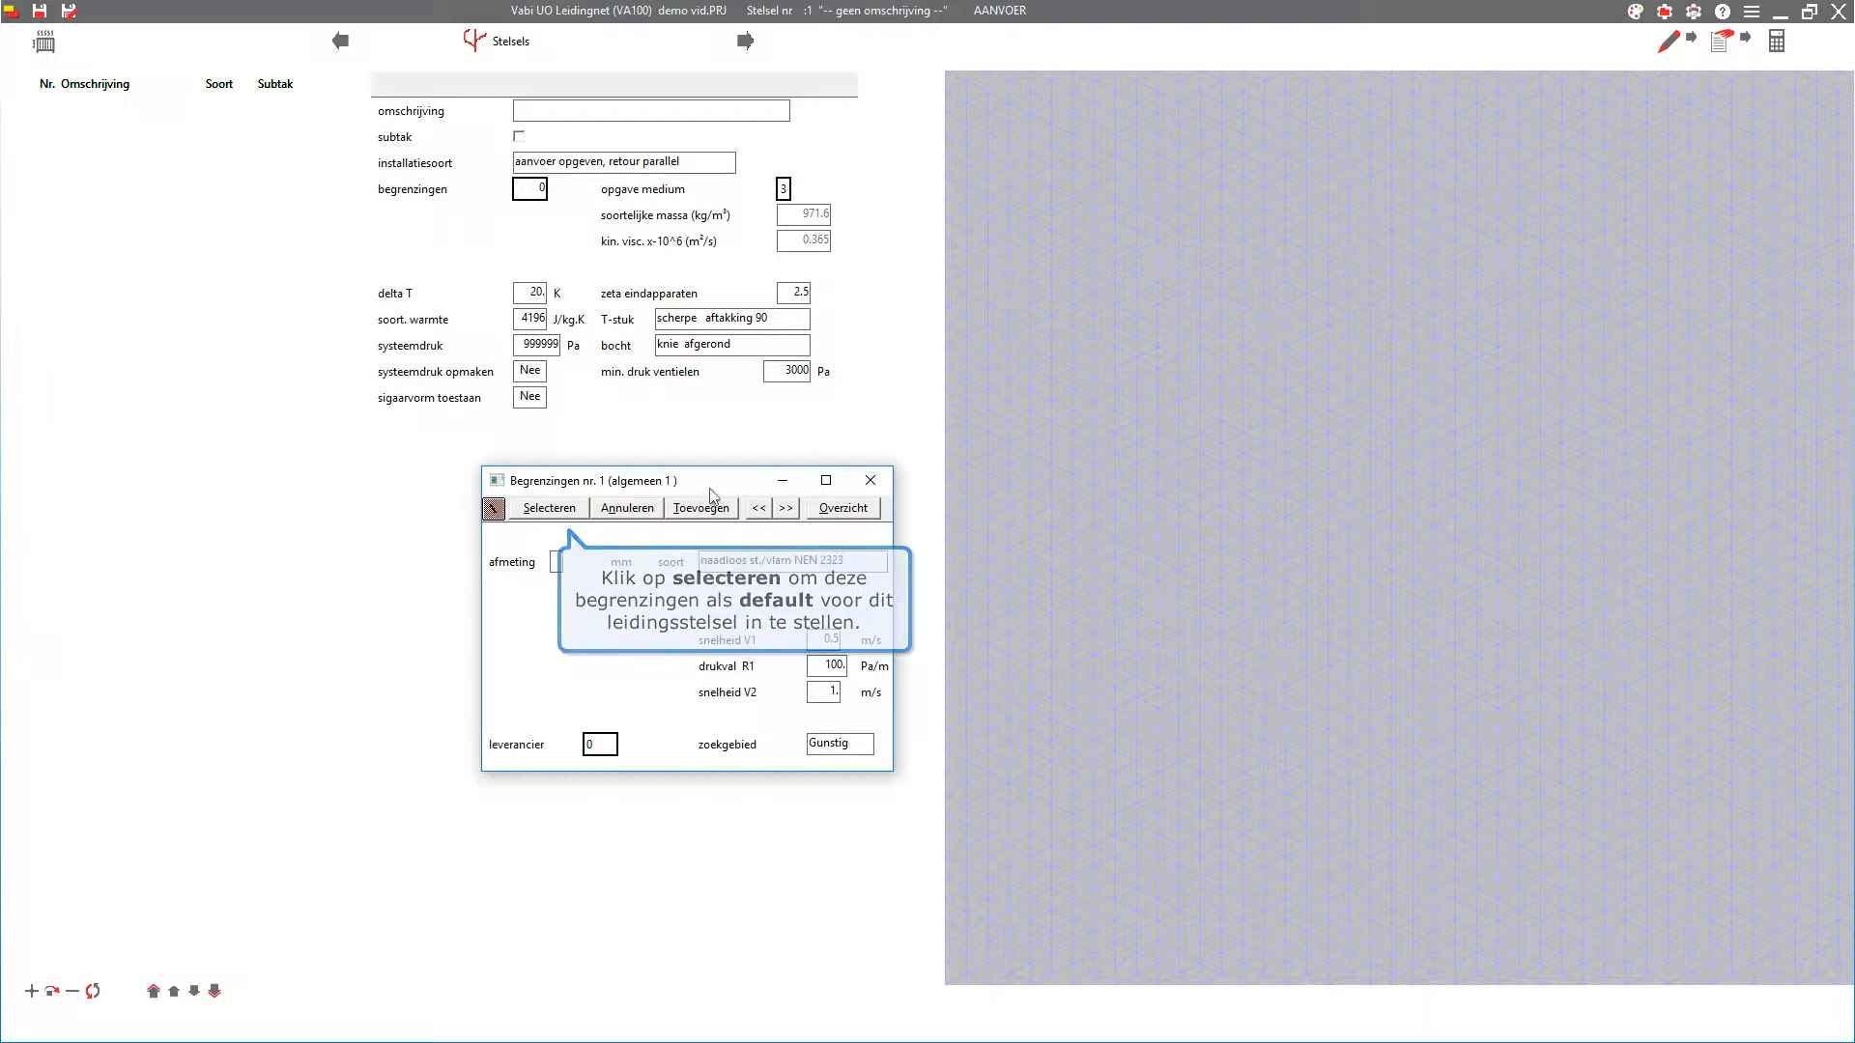
{"action": "left_click", "coordinate": [549, 509]}
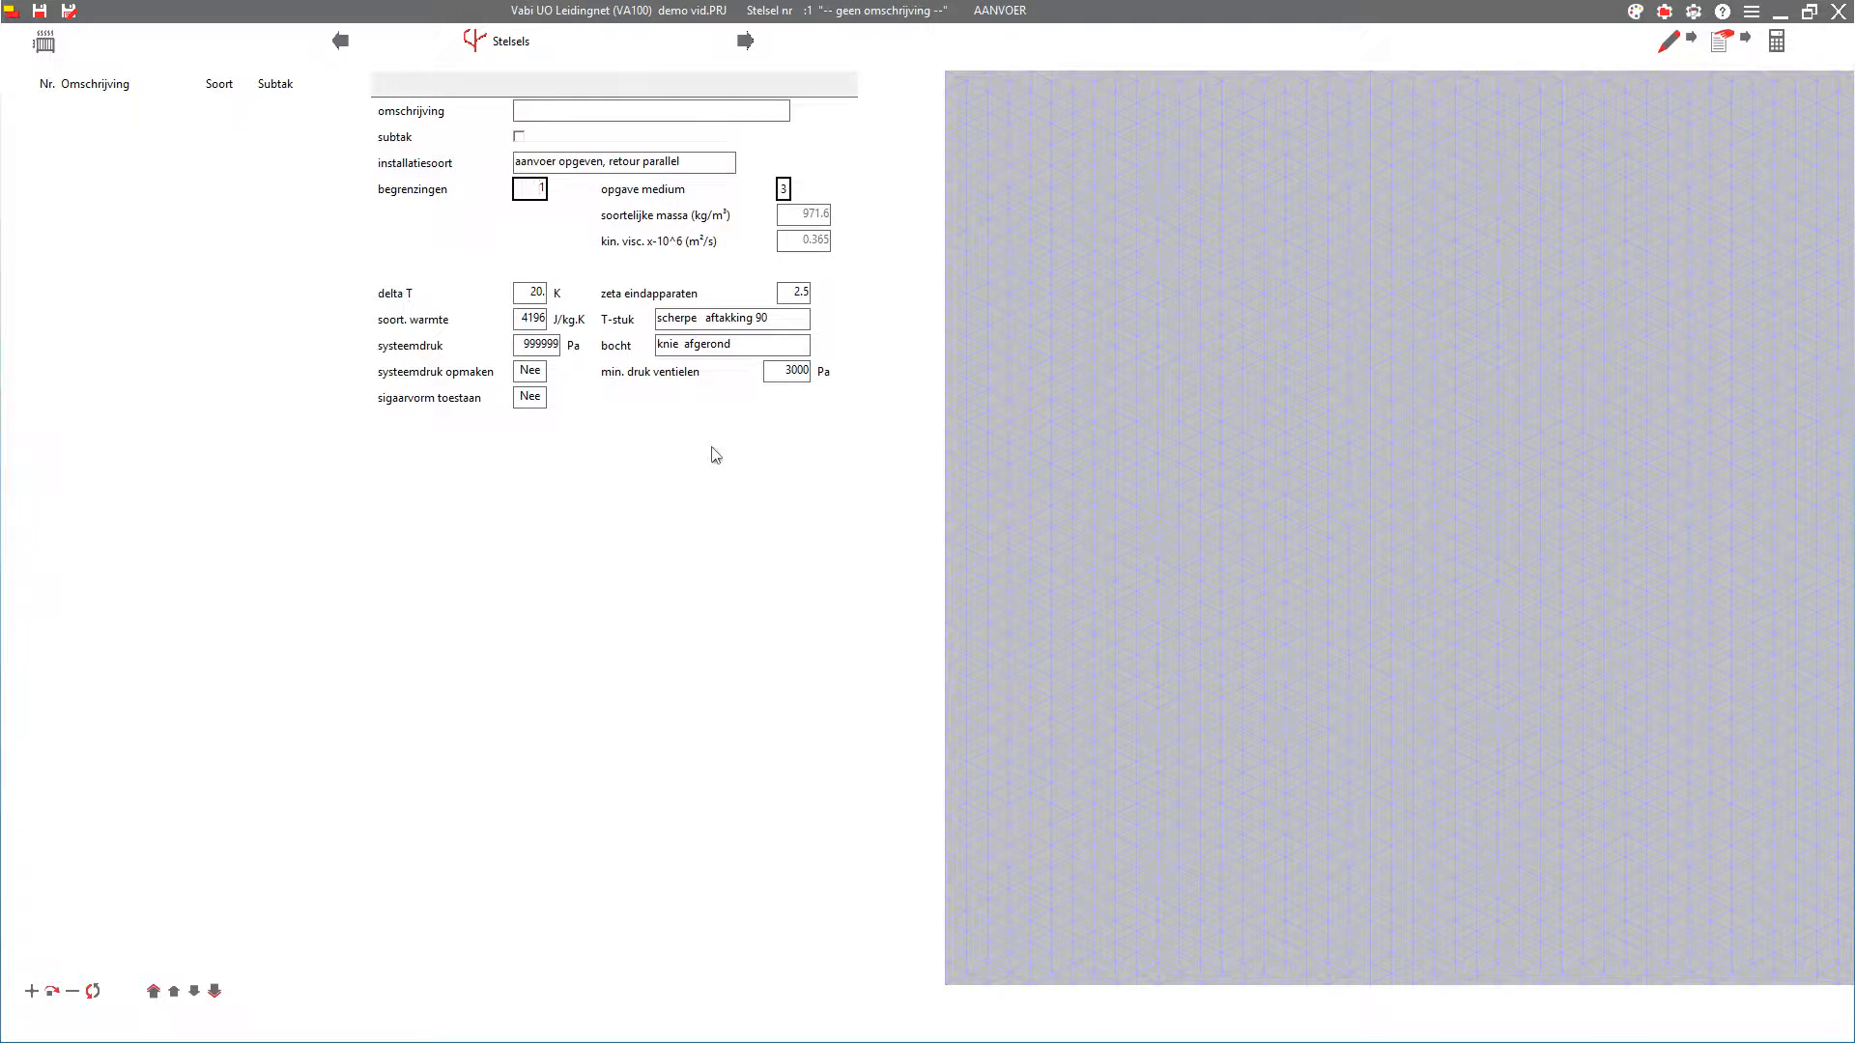
{"action": "left_click", "coordinate": [784, 188]}
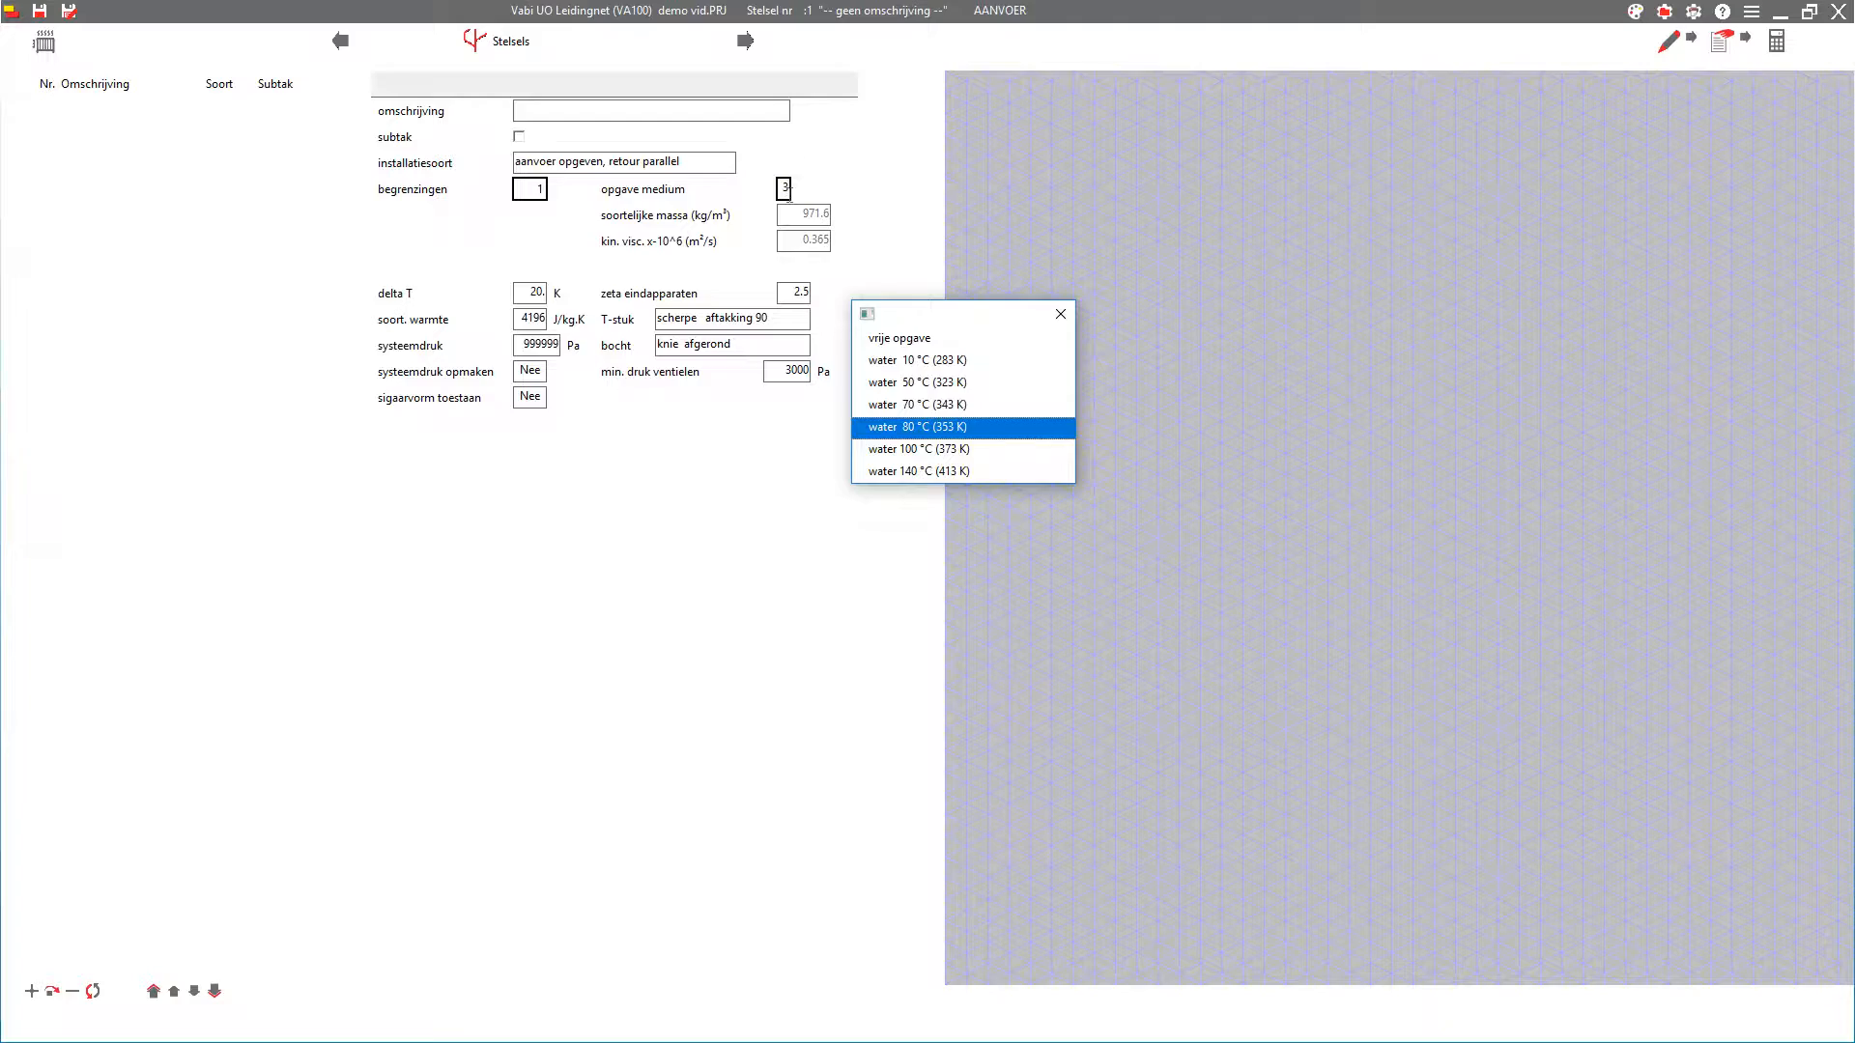
{"action": "left_click", "coordinate": [918, 427]}
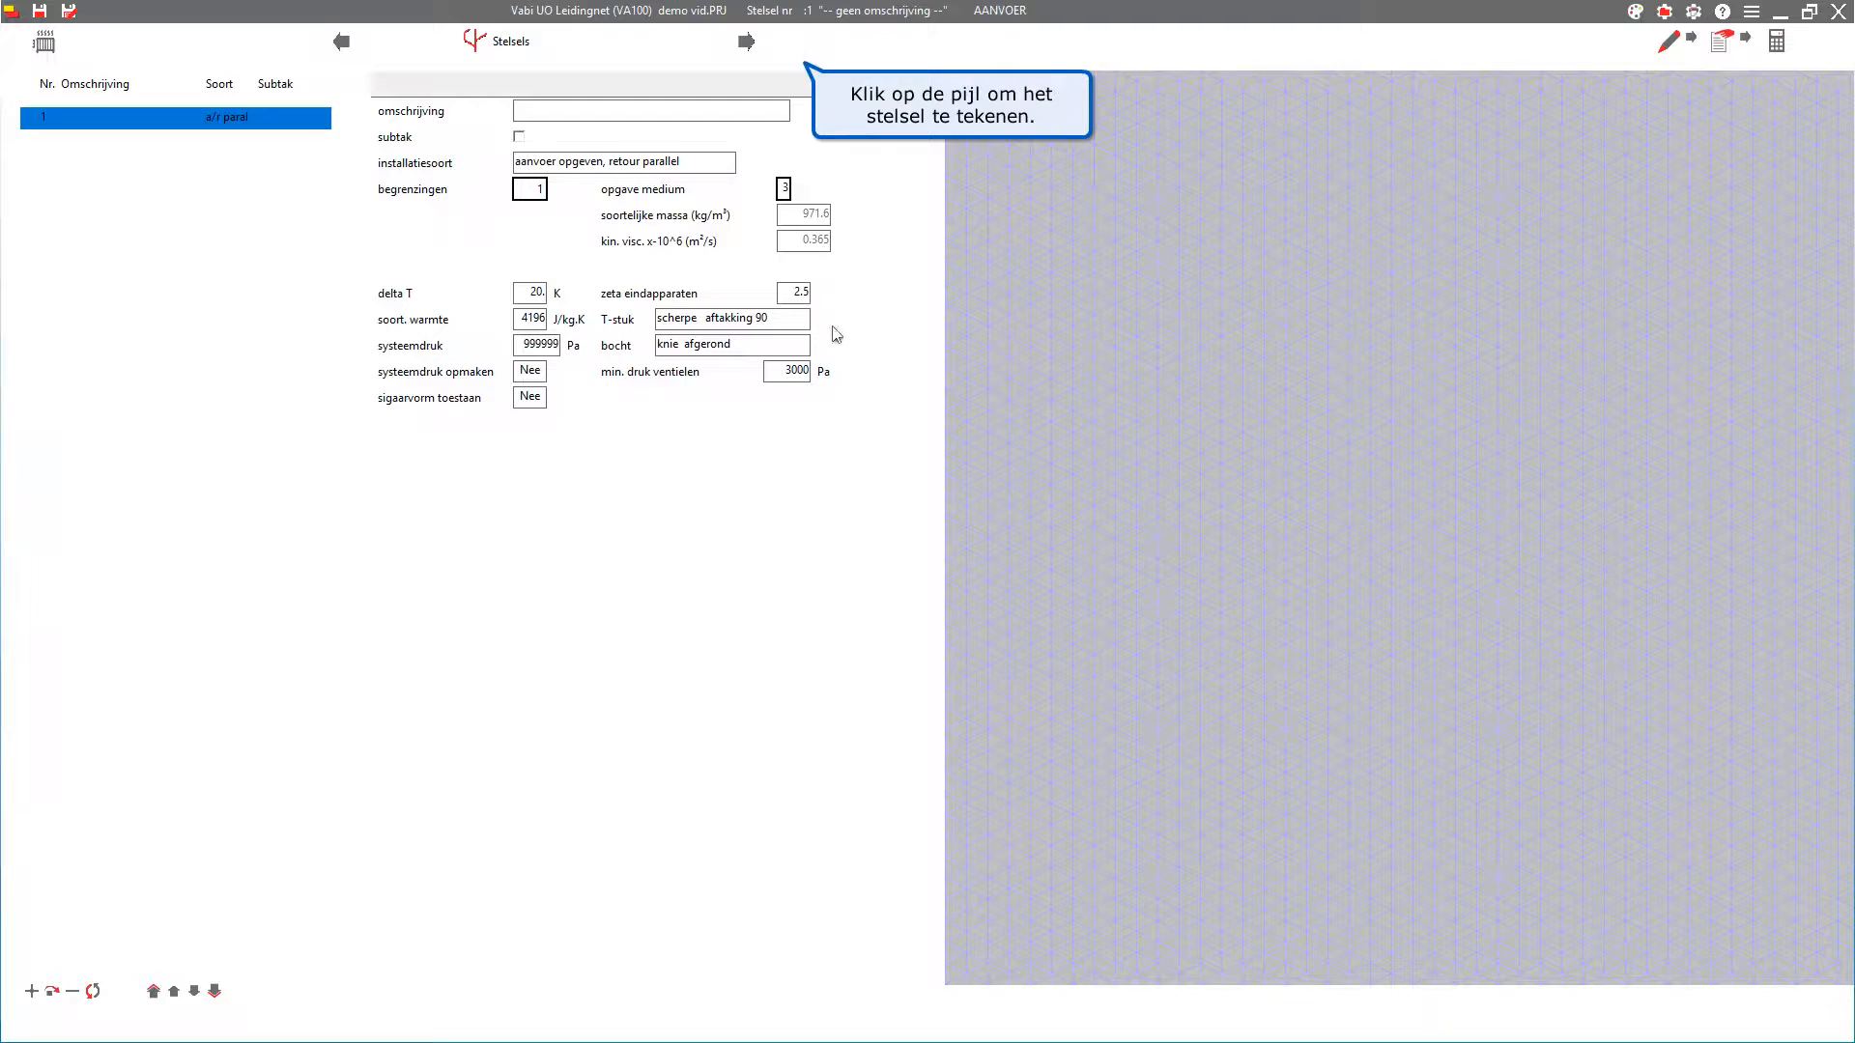
- Draw the network from a start point with three successive pipes of about 2.1, 2.1 and 0.6 m along the grid
{"action": "left_click", "coordinate": [746, 41]}
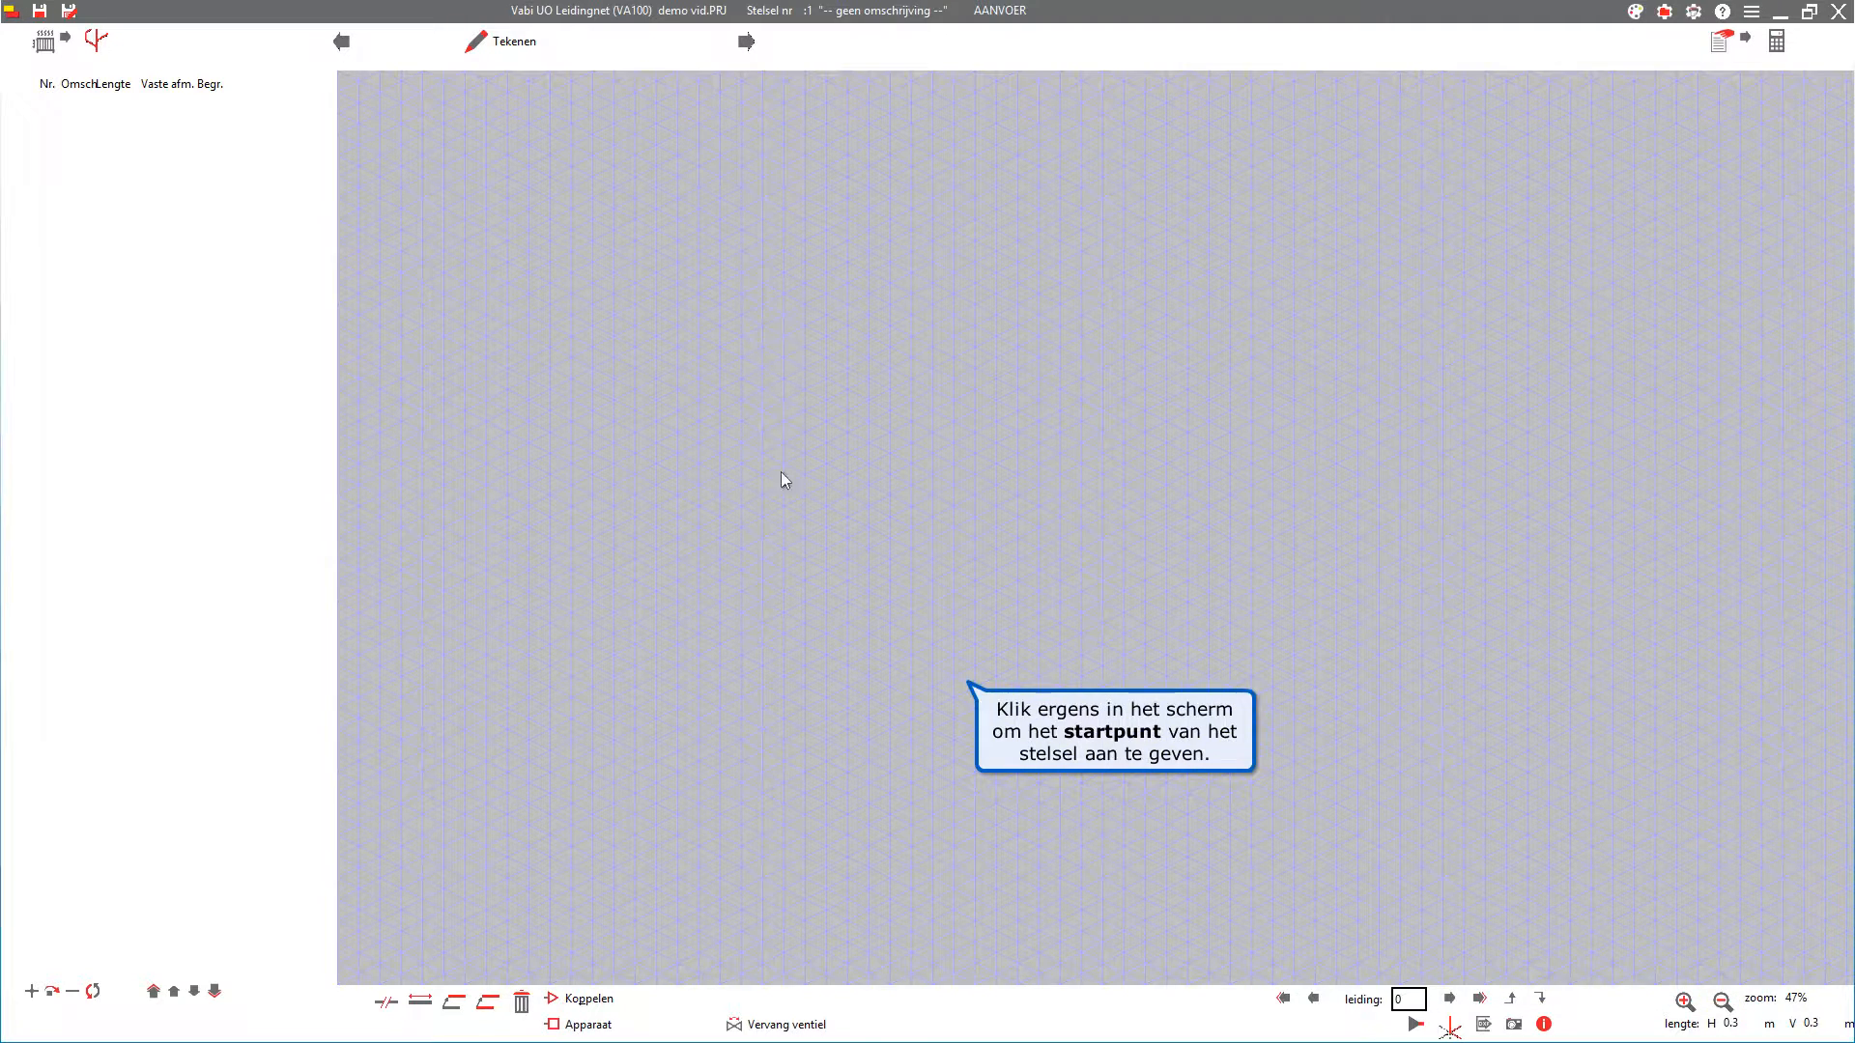
{"action": "left_click", "coordinate": [903, 640]}
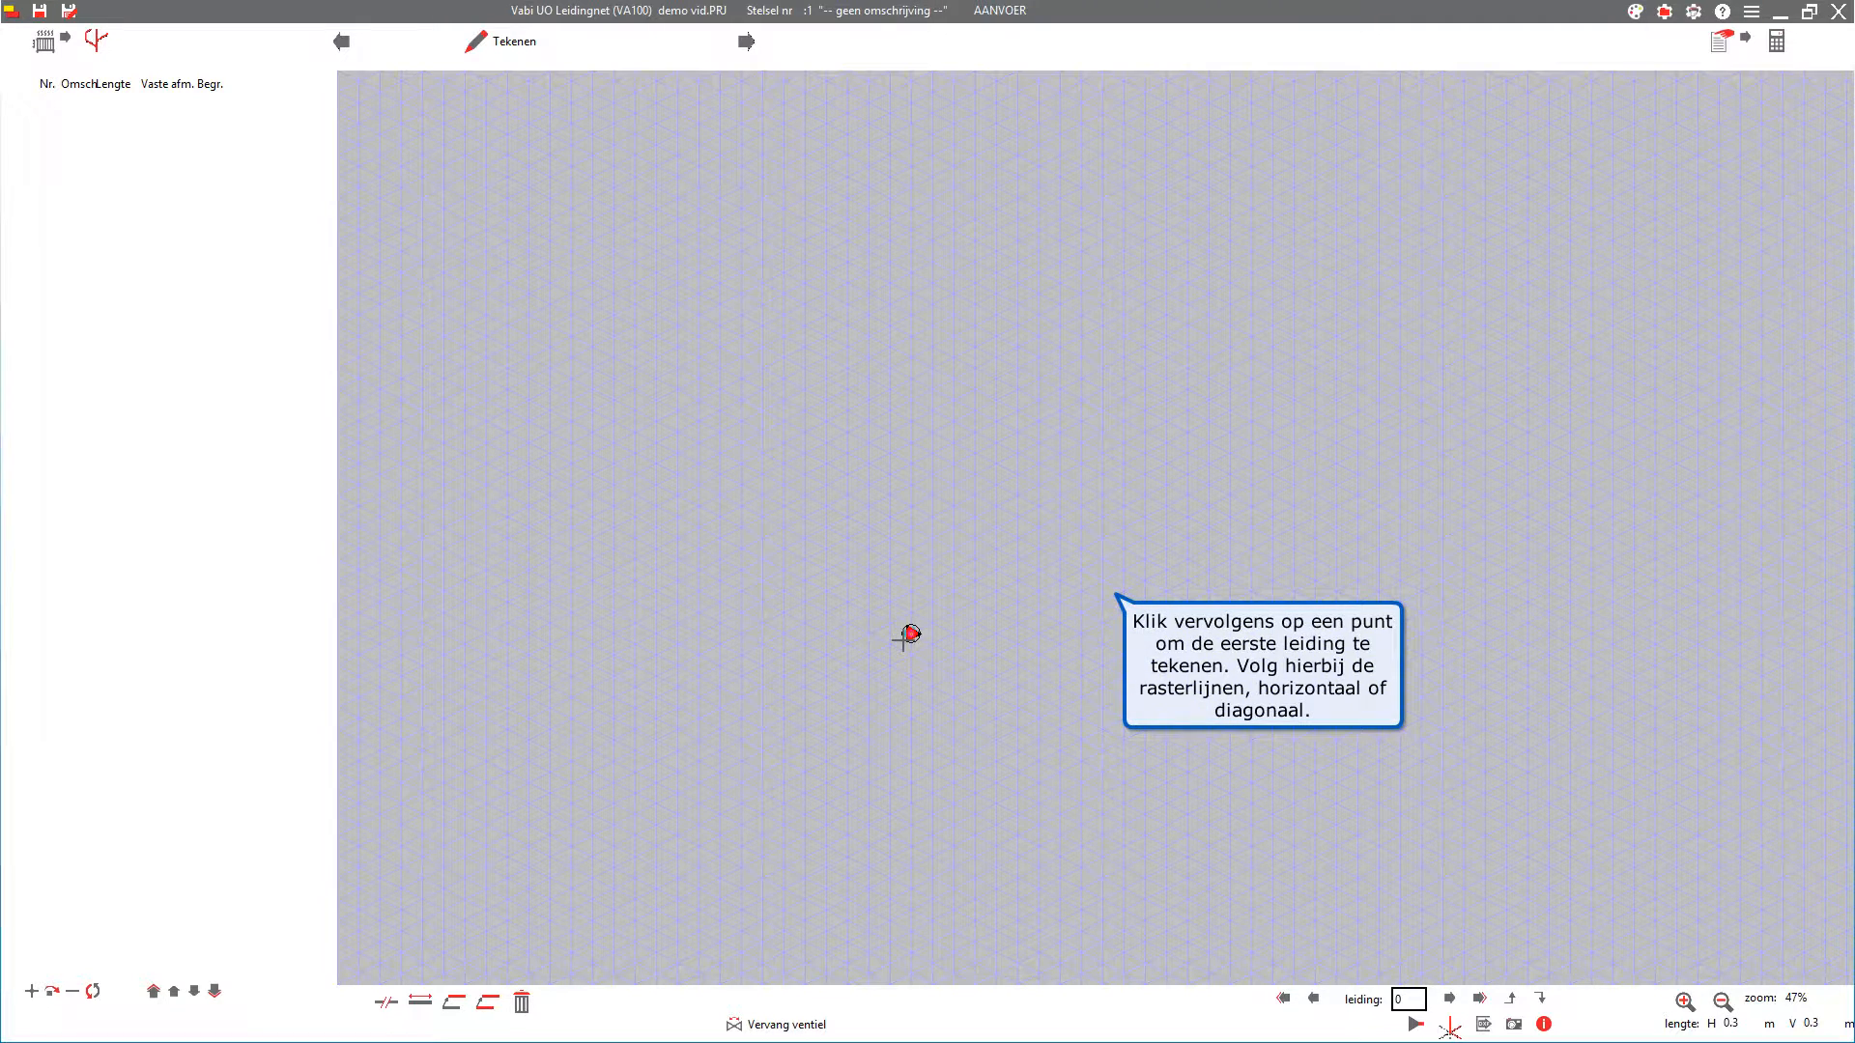
{"action": "left_click", "coordinate": [1057, 559]}
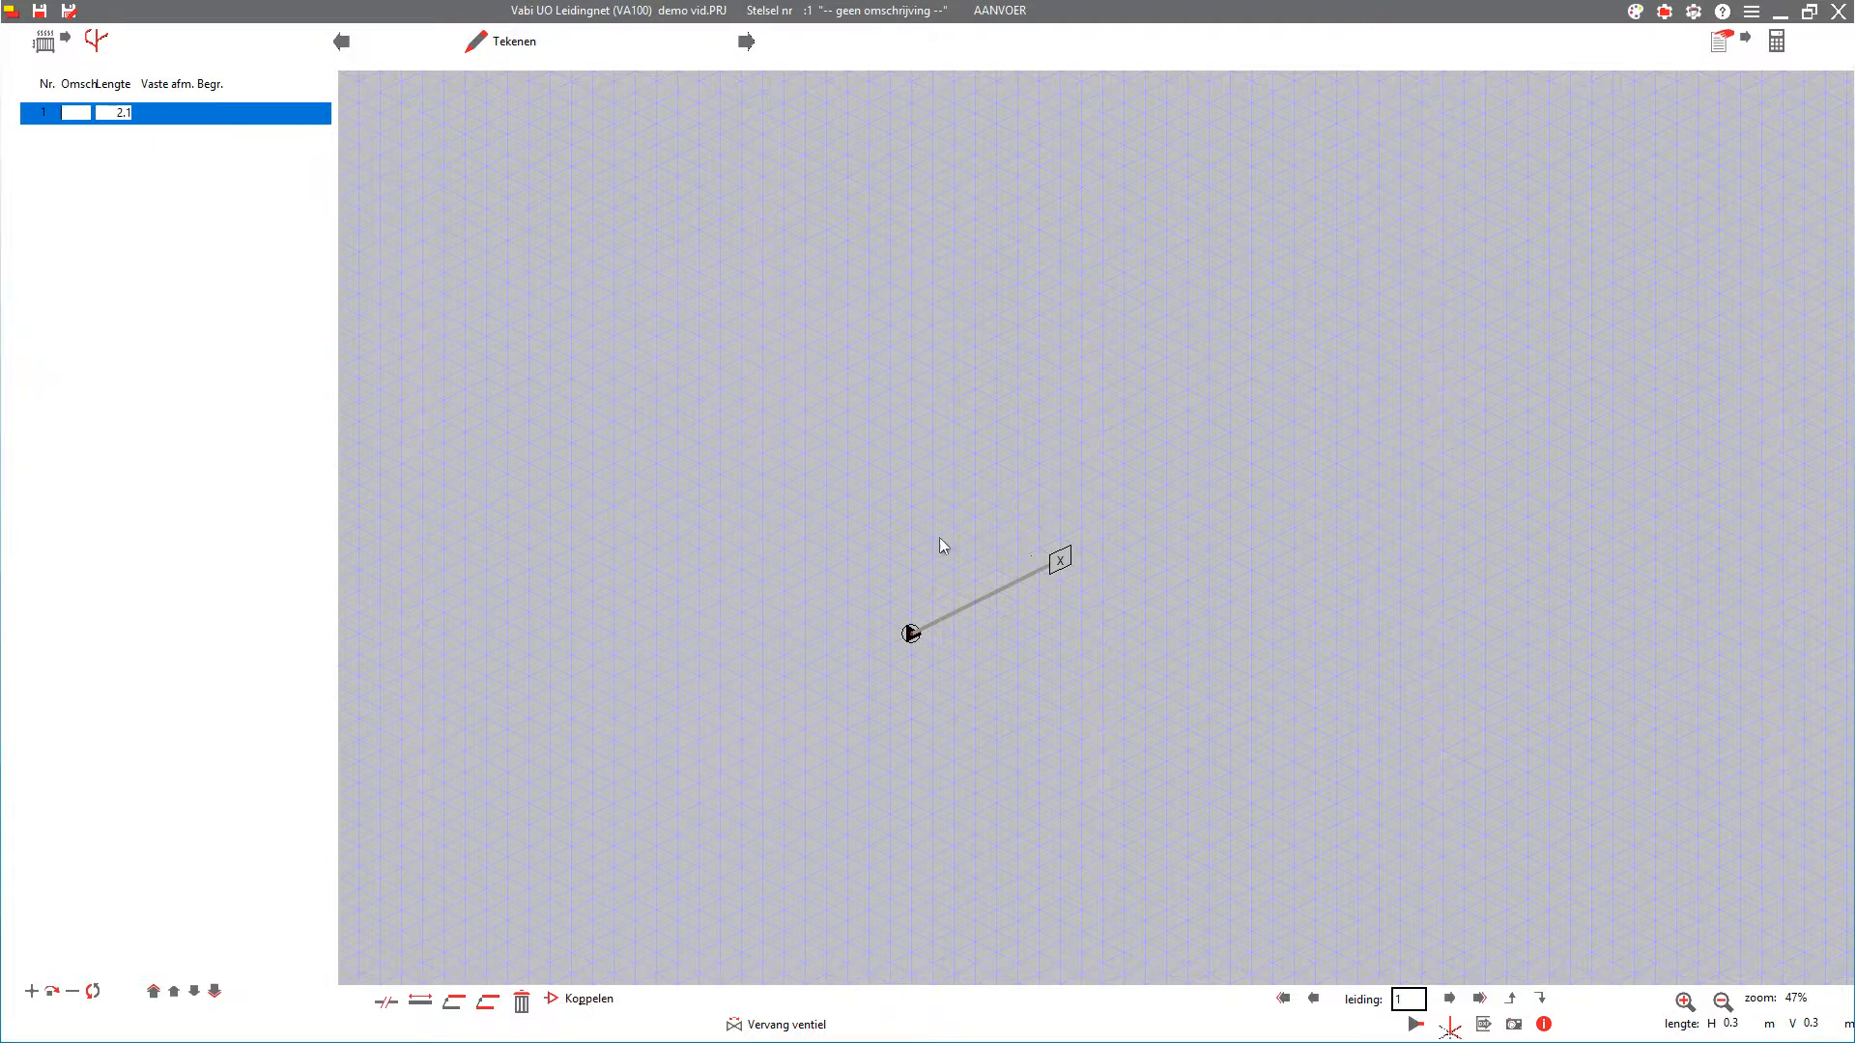
{"action": "left_click", "coordinate": [906, 488]}
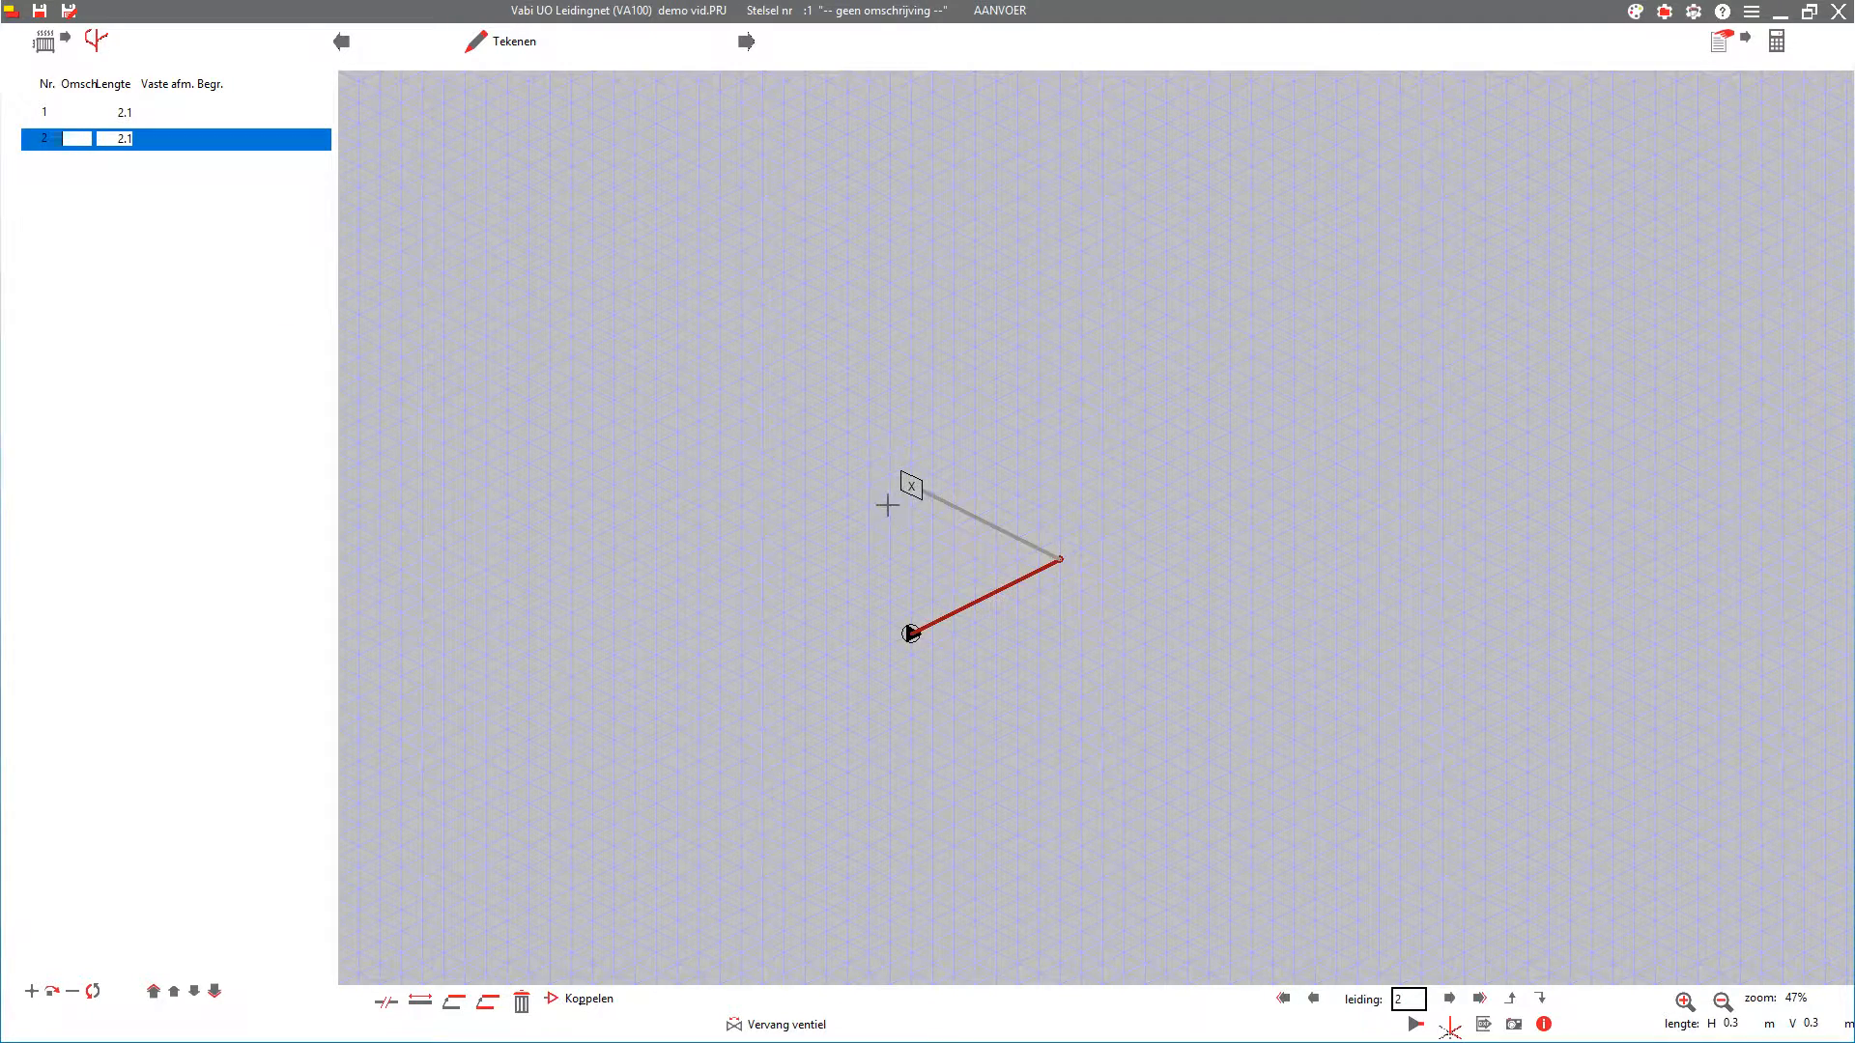
{"action": "left_click", "coordinate": [870, 506]}
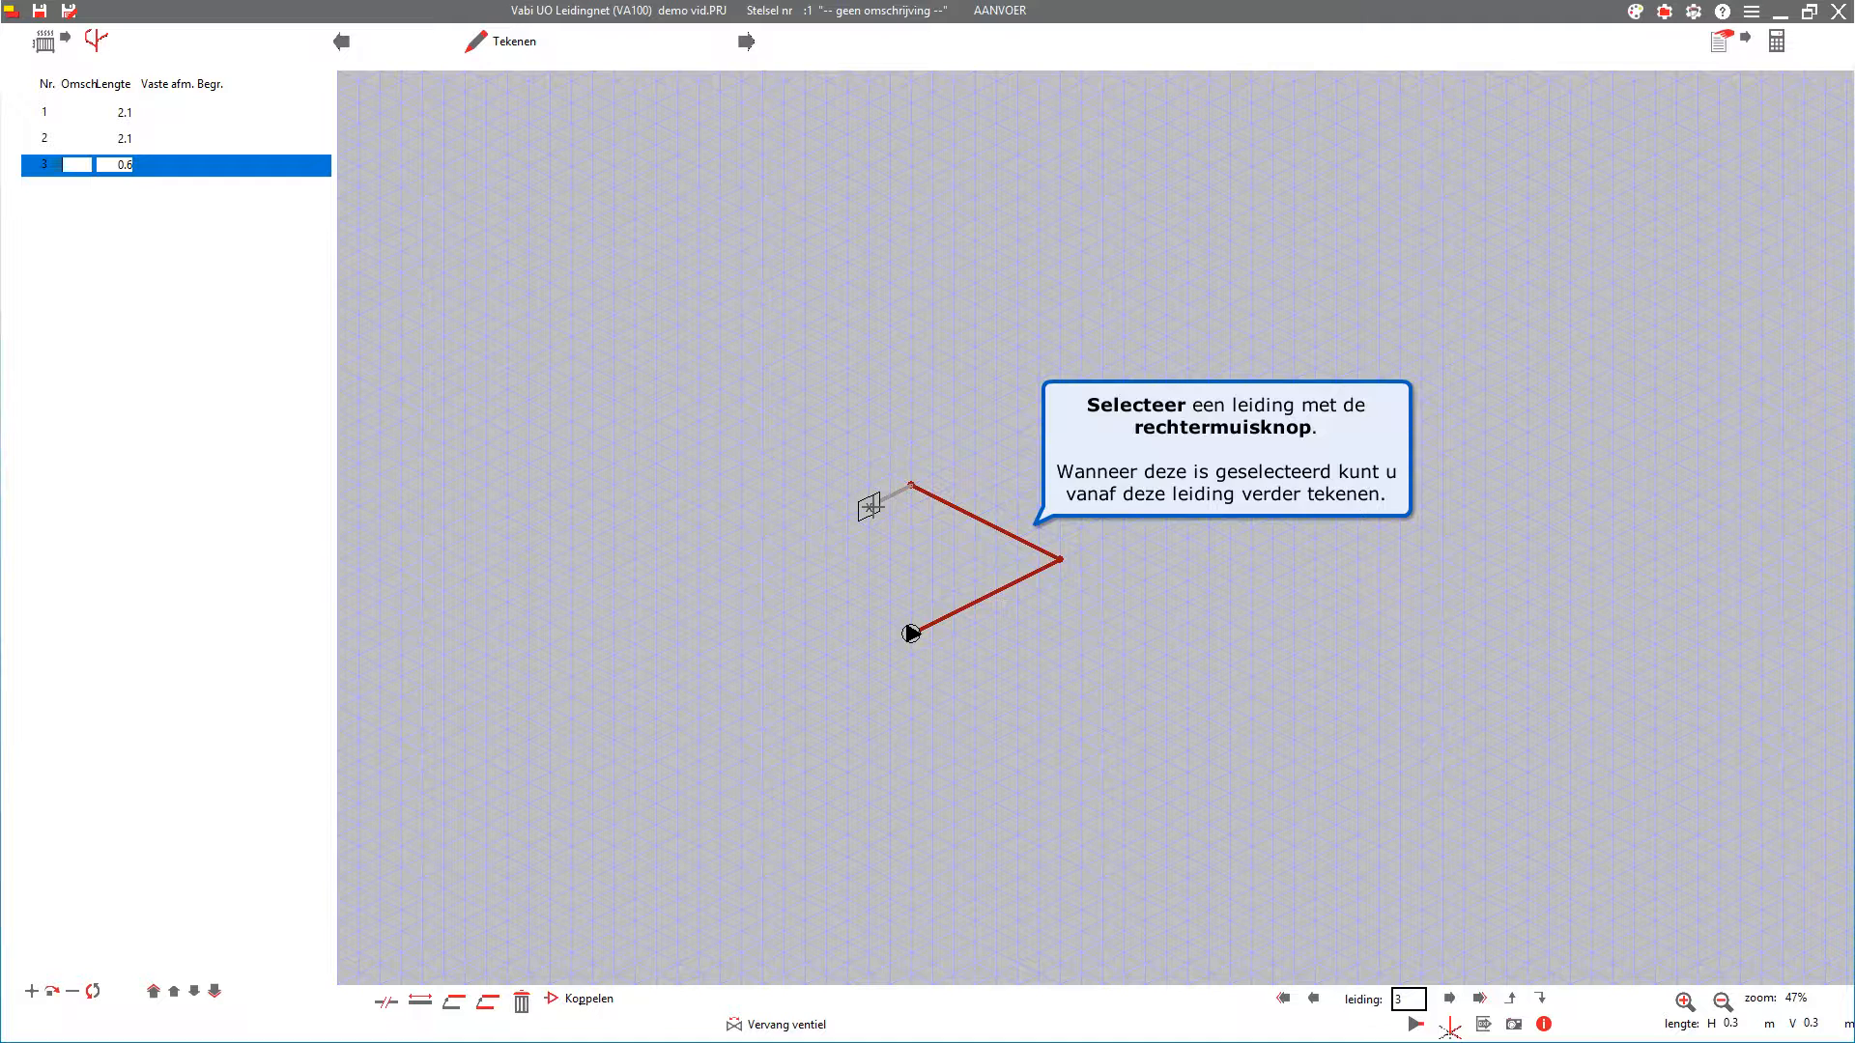
- Branch from the end of pipe 2 with three connected pipes of about 2.4, 2.4 and 1.5 m
{"action": "right_click", "coordinate": [924, 491]}
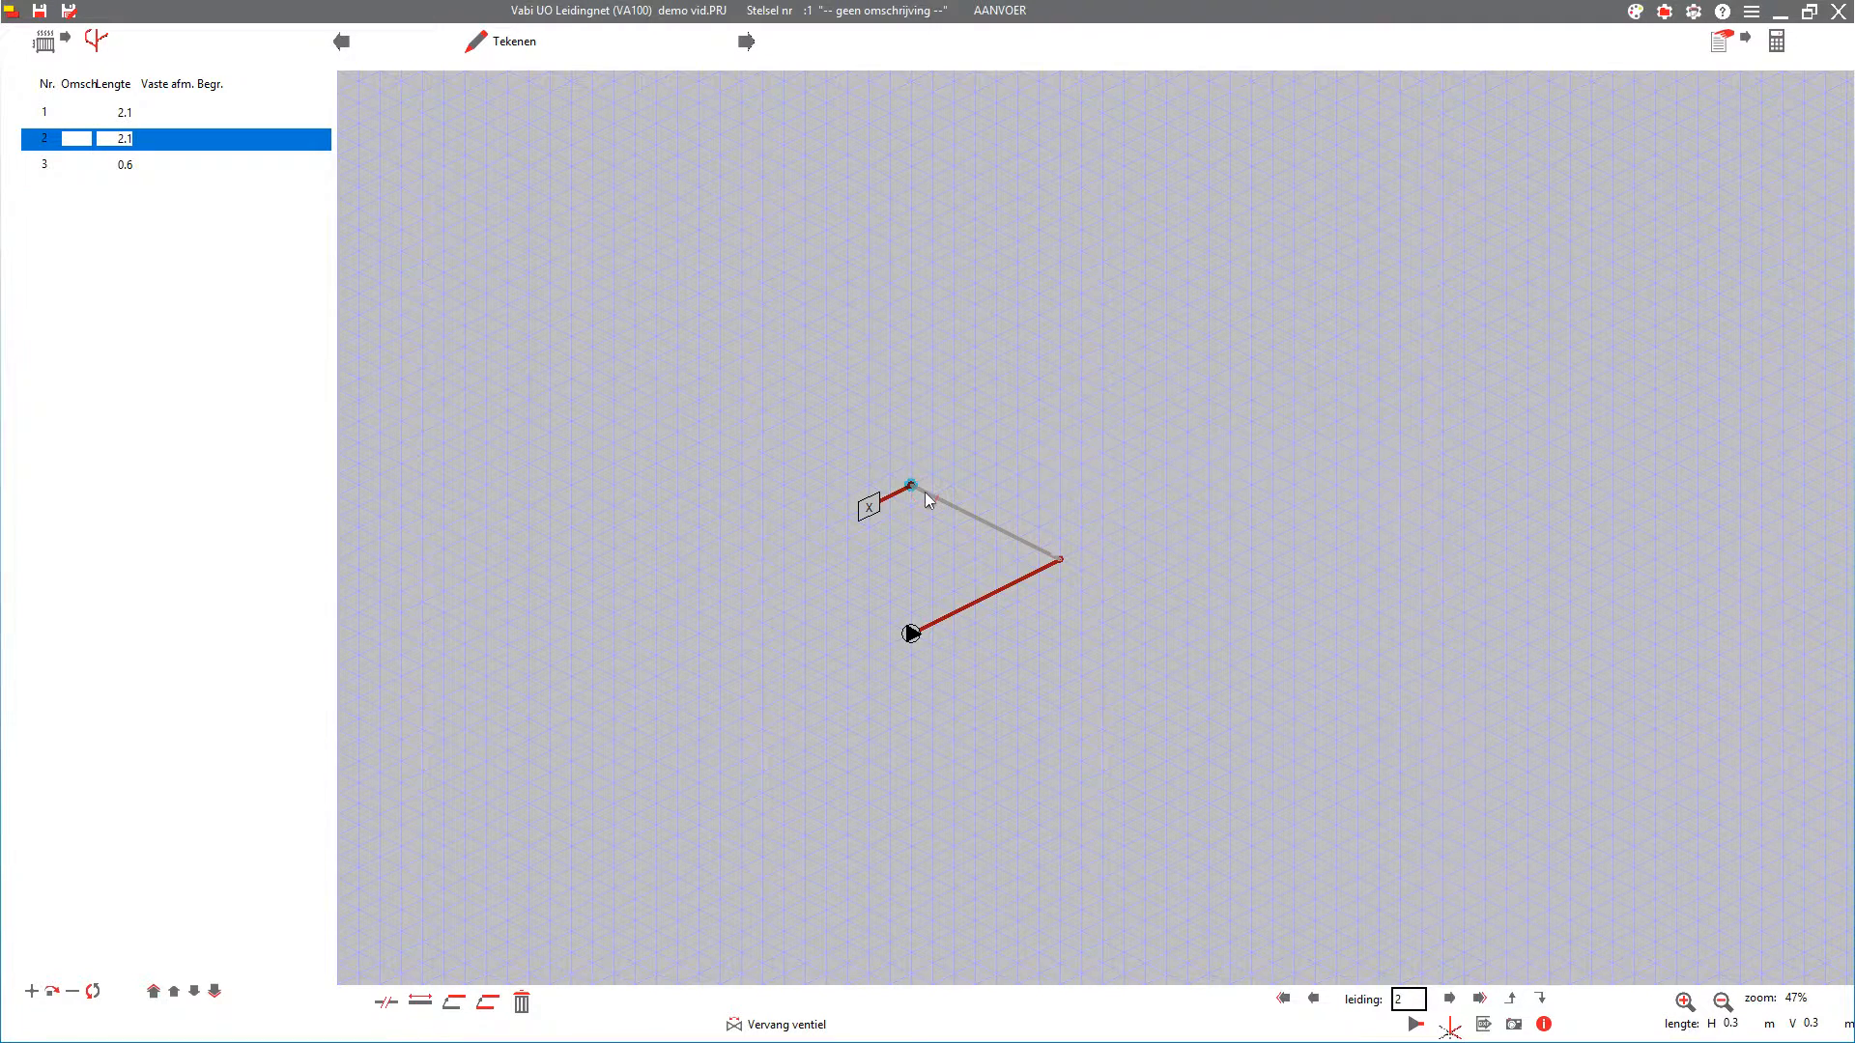
{"action": "left_click", "coordinate": [1086, 398]}
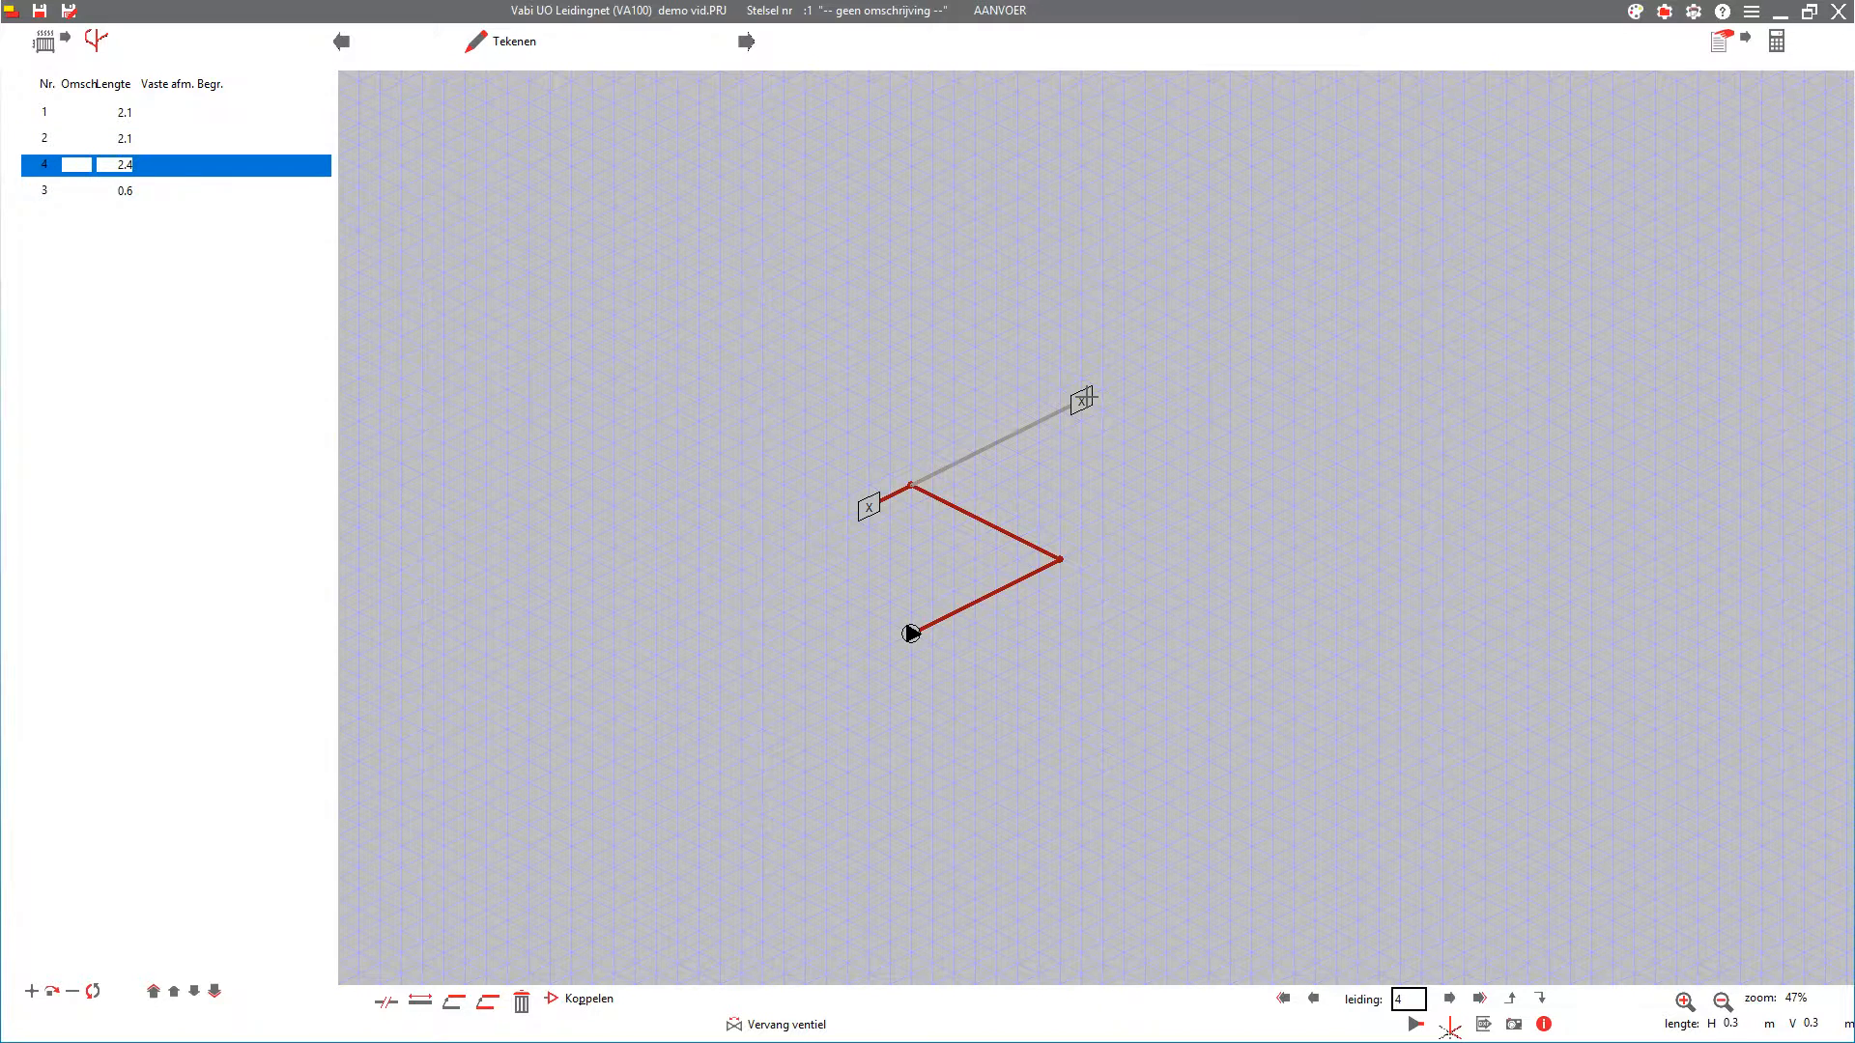
{"action": "left_click", "coordinate": [1248, 486]}
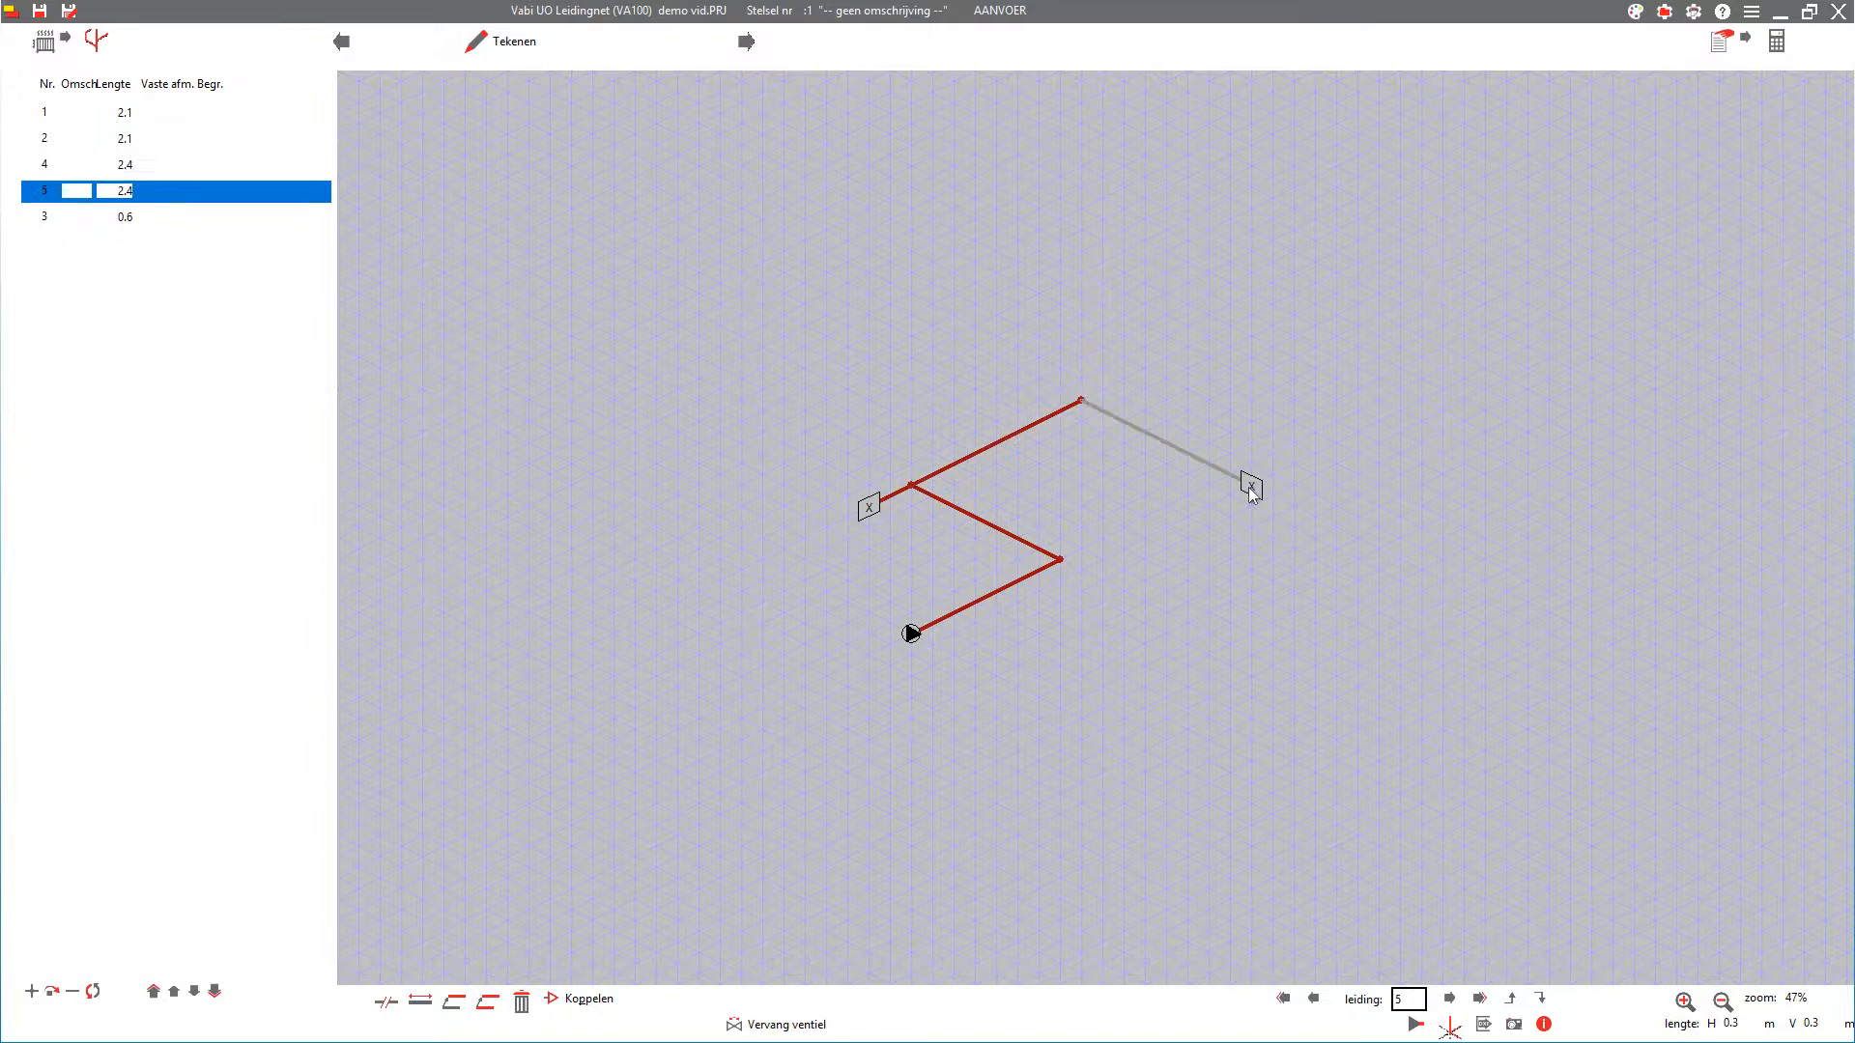
{"action": "left_click", "coordinate": [1138, 543]}
- Add a vertical branch of about 3.3 m at the end of pipe 1 and a 1.2 m branch at the end of pipe 5
{"action": "left_click", "coordinate": [1026, 586]}
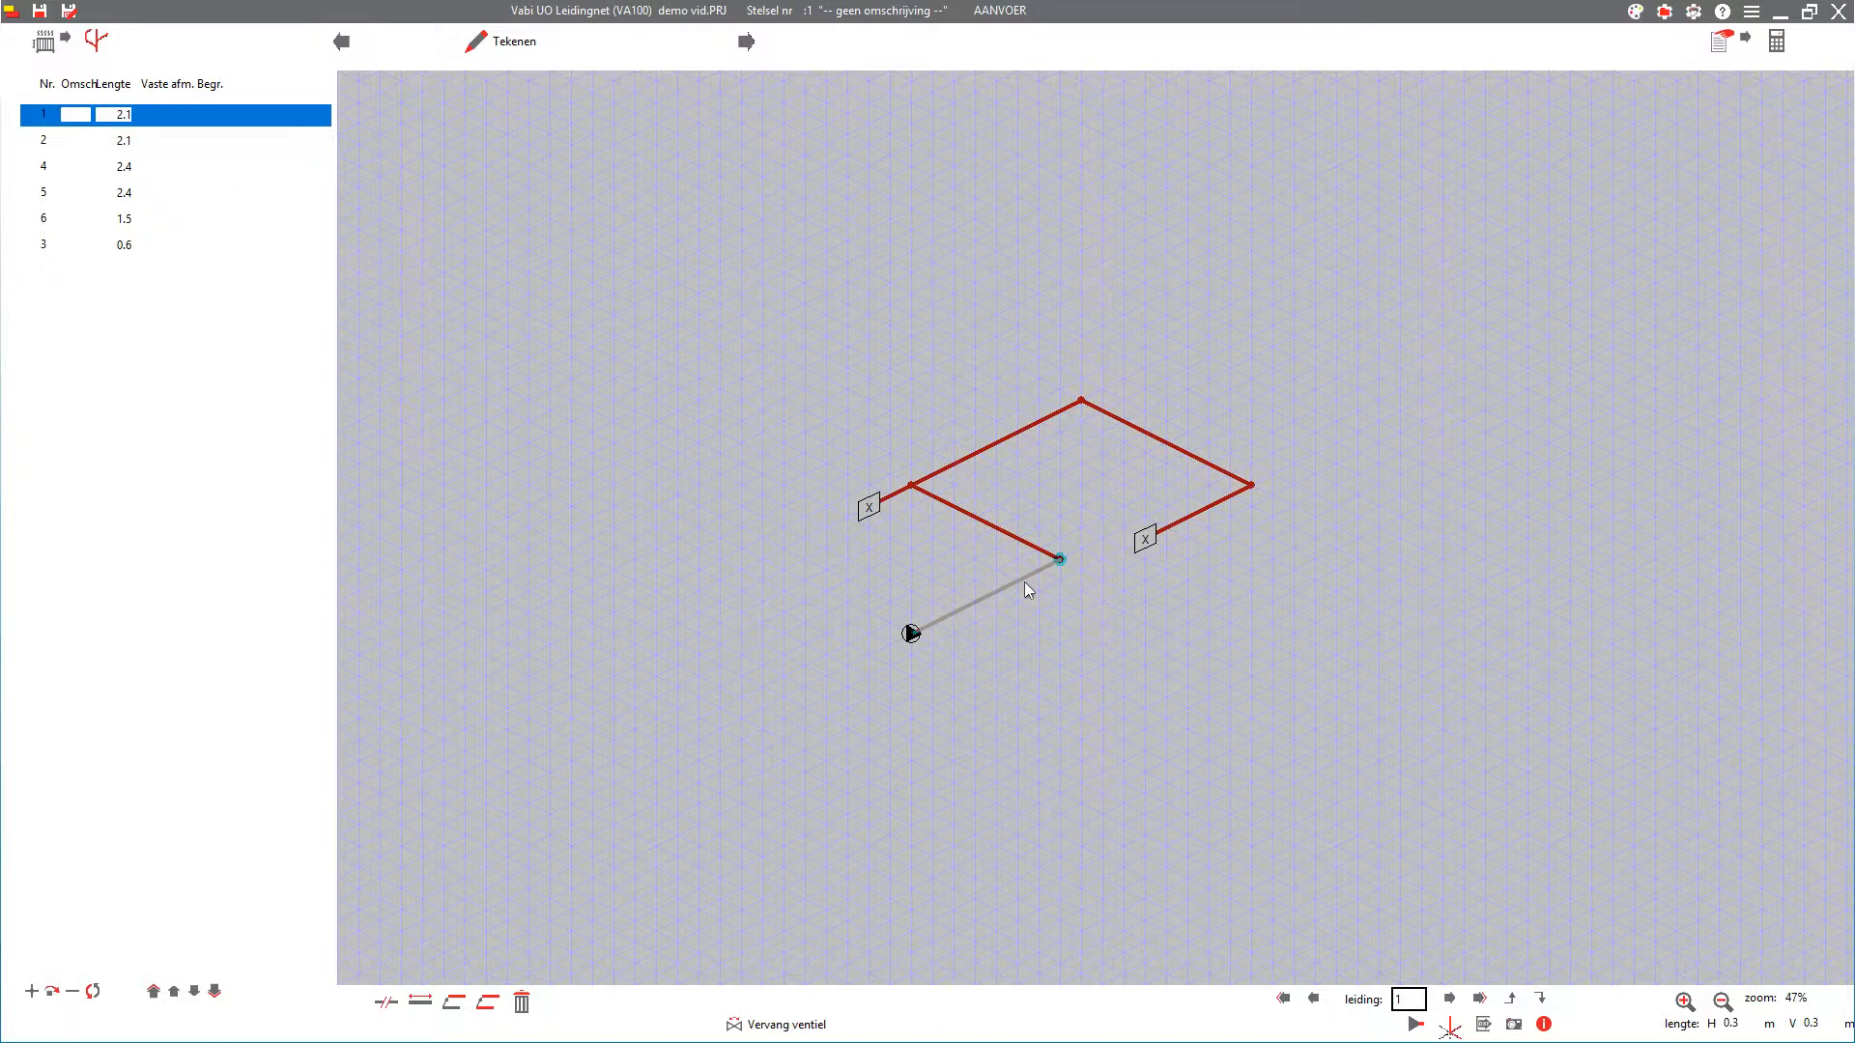
{"action": "left_click", "coordinate": [1058, 320]}
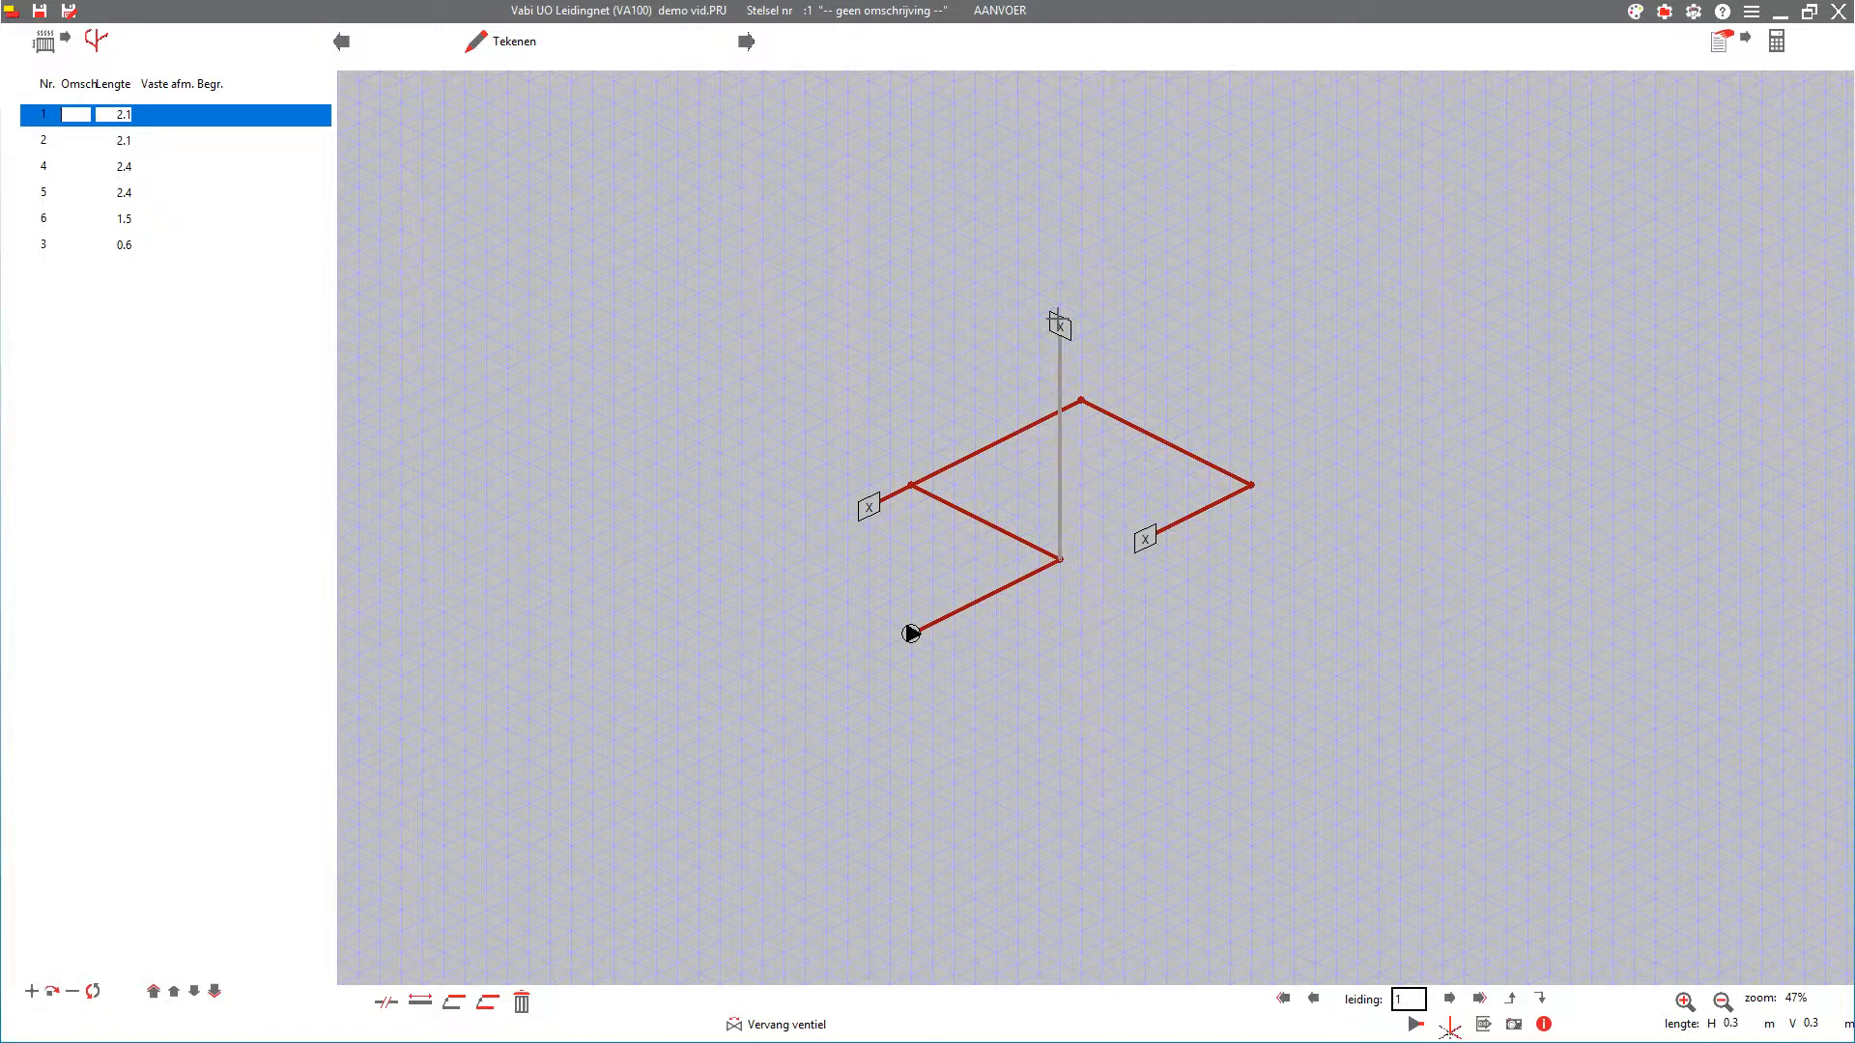
{"action": "left_click", "coordinate": [1058, 322]}
{"action": "left_click", "coordinate": [1247, 491]}
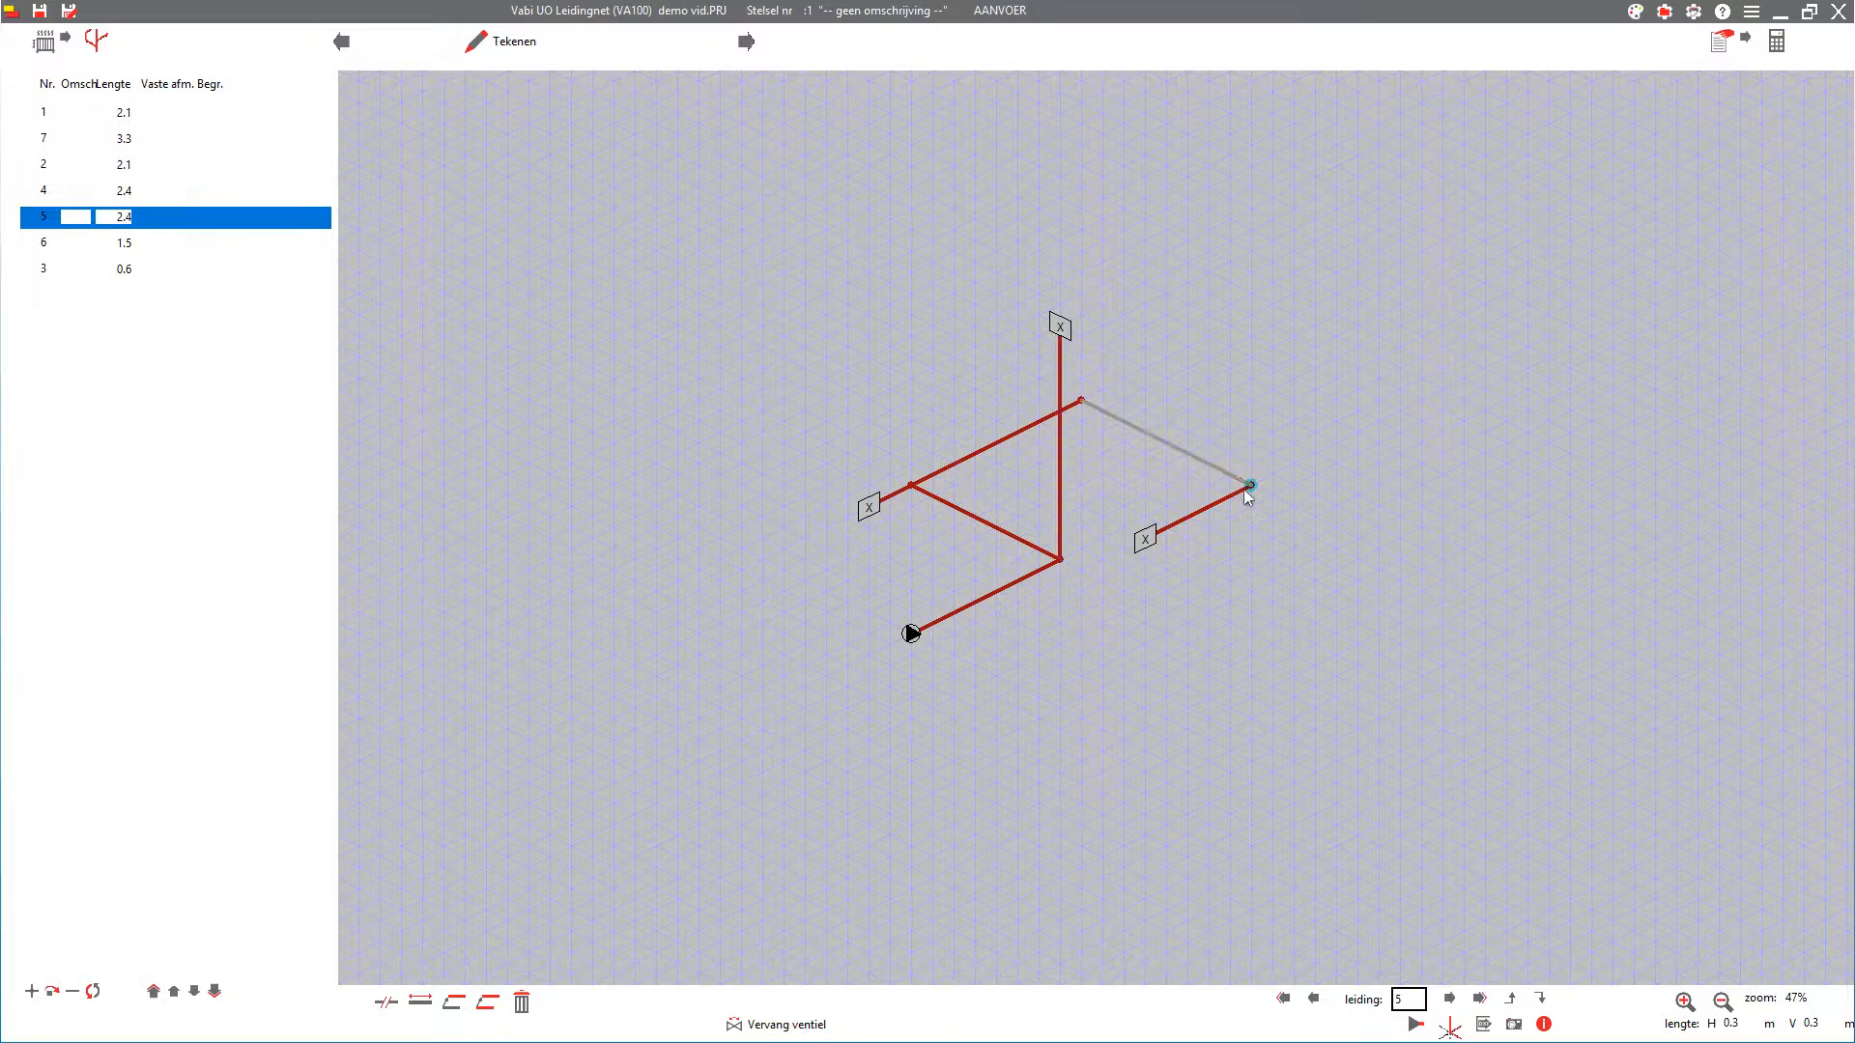
{"action": "left_click", "coordinate": [1328, 518]}
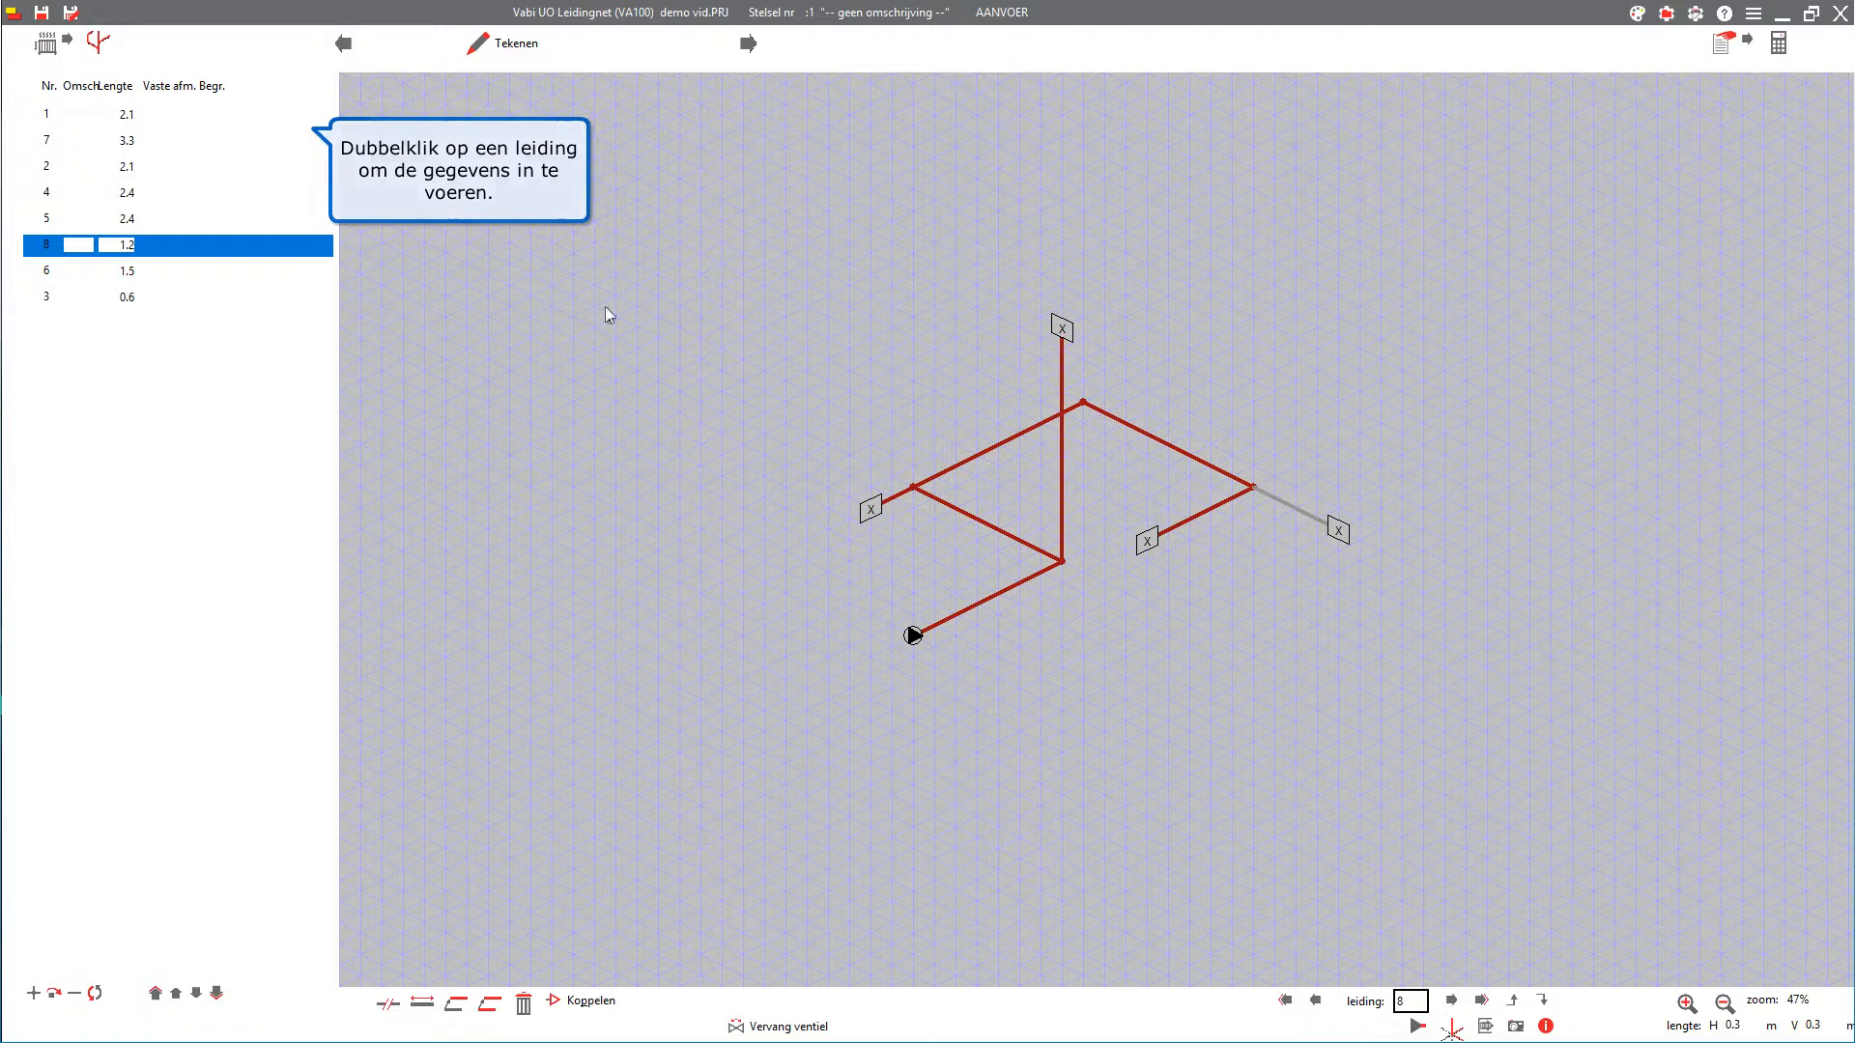
- Describe pipe 1 as 1-2 with a length of 2.4 m, and set the length of pipe 7 to 4 m
{"action": "double_click", "coordinate": [226, 122]}
{"action": "type", "text": "1-2"}
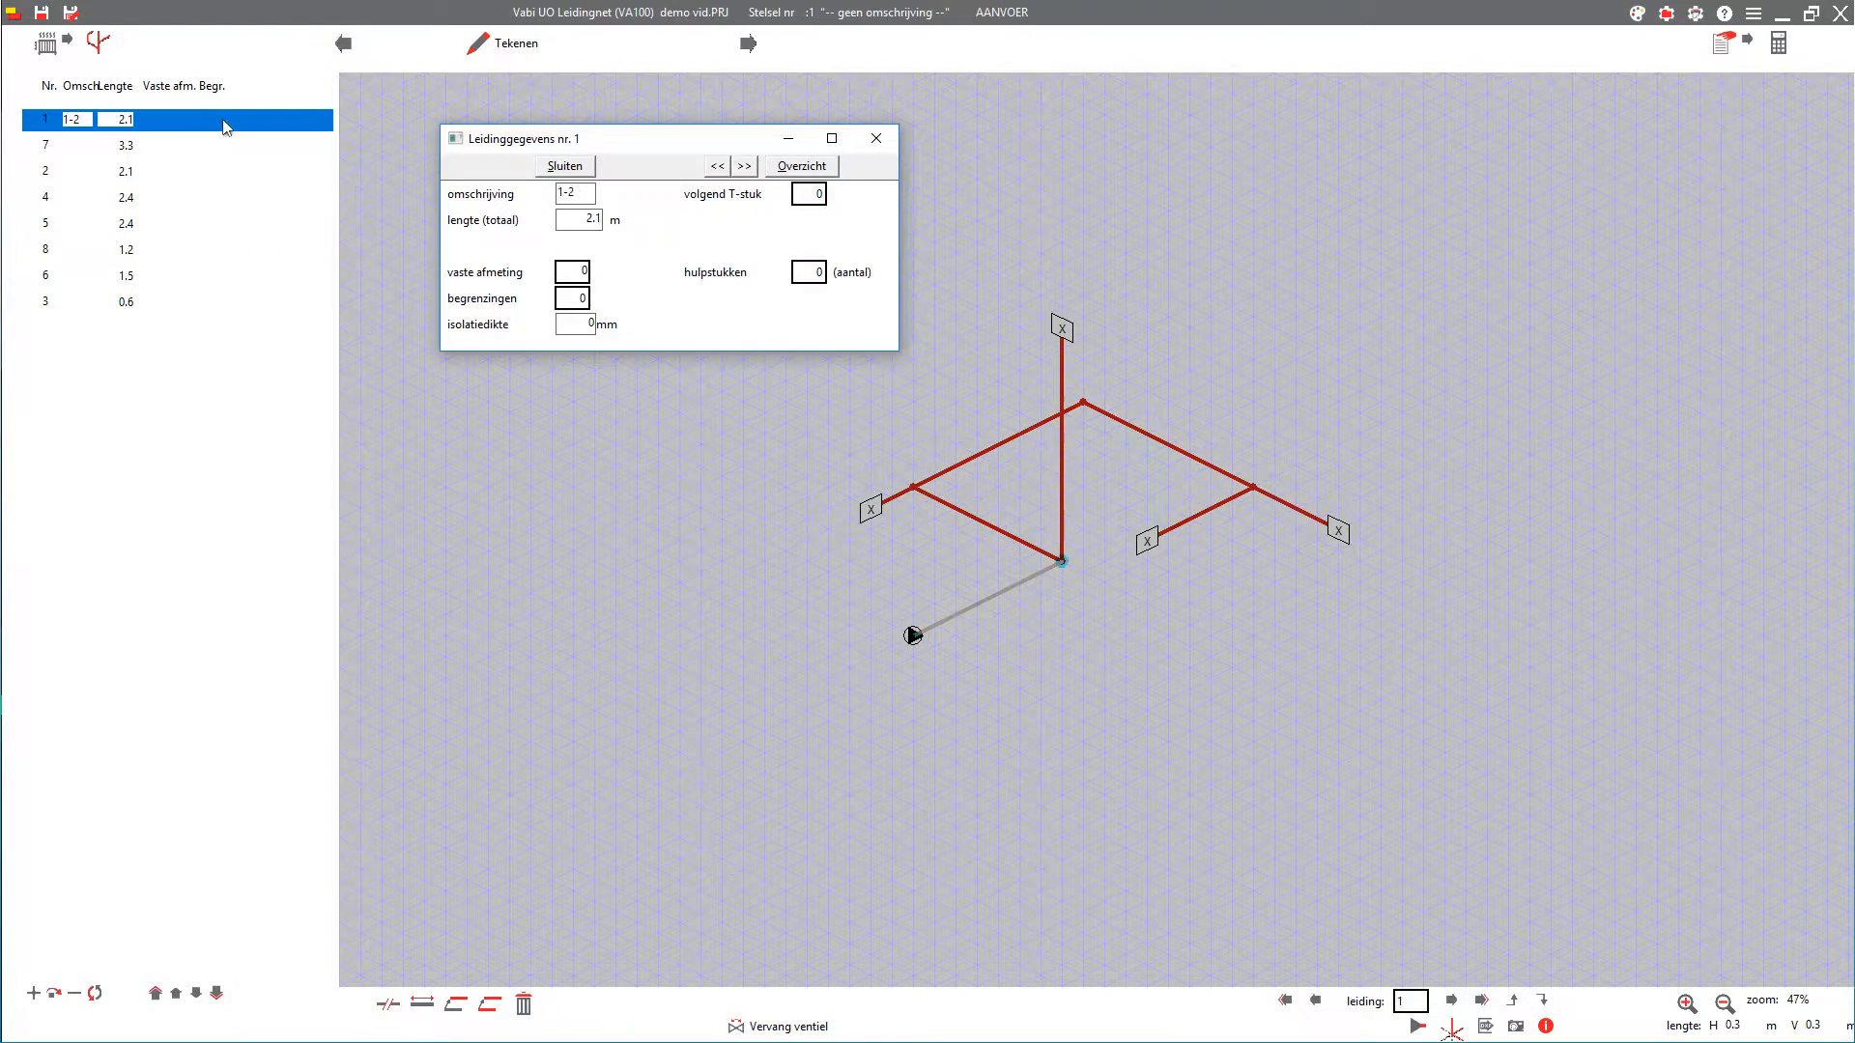
{"action": "key", "text": "BackSpace"}
{"action": "type", "text": "4"}
{"action": "left_click", "coordinate": [580, 170]}
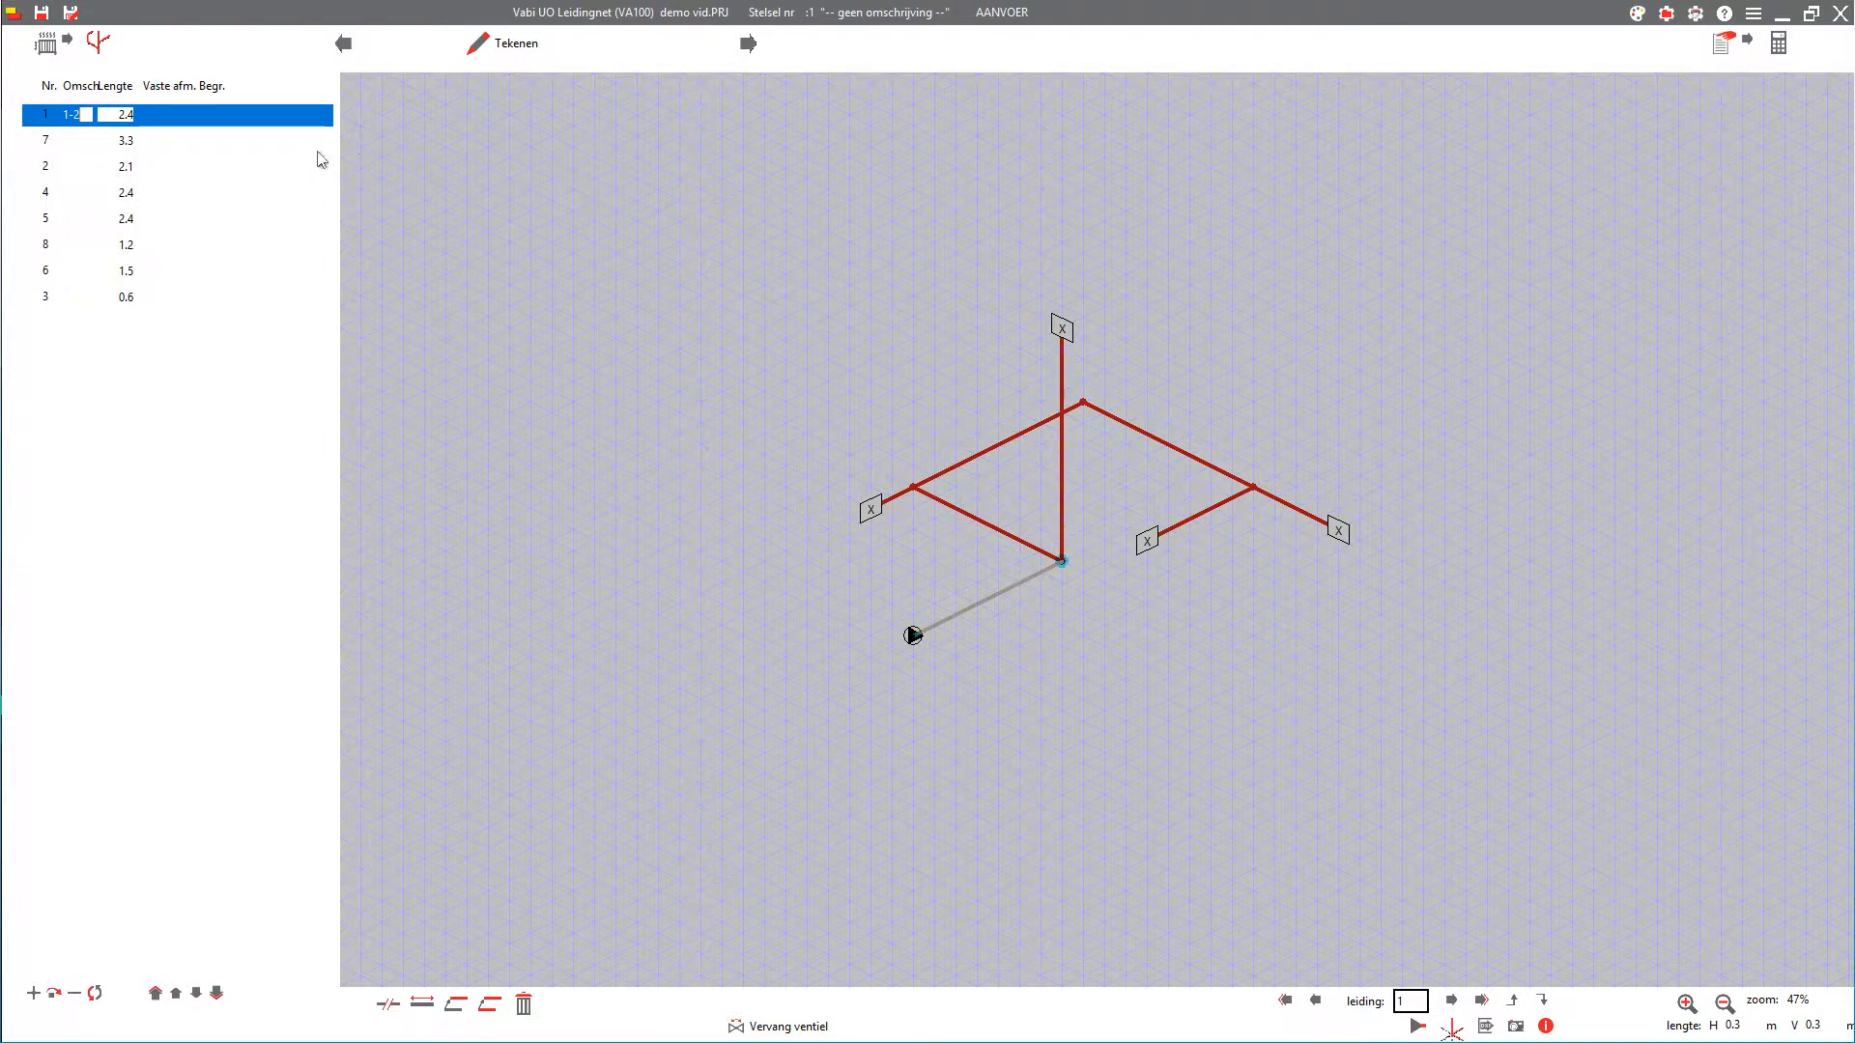
{"action": "left_click", "coordinate": [145, 140]}
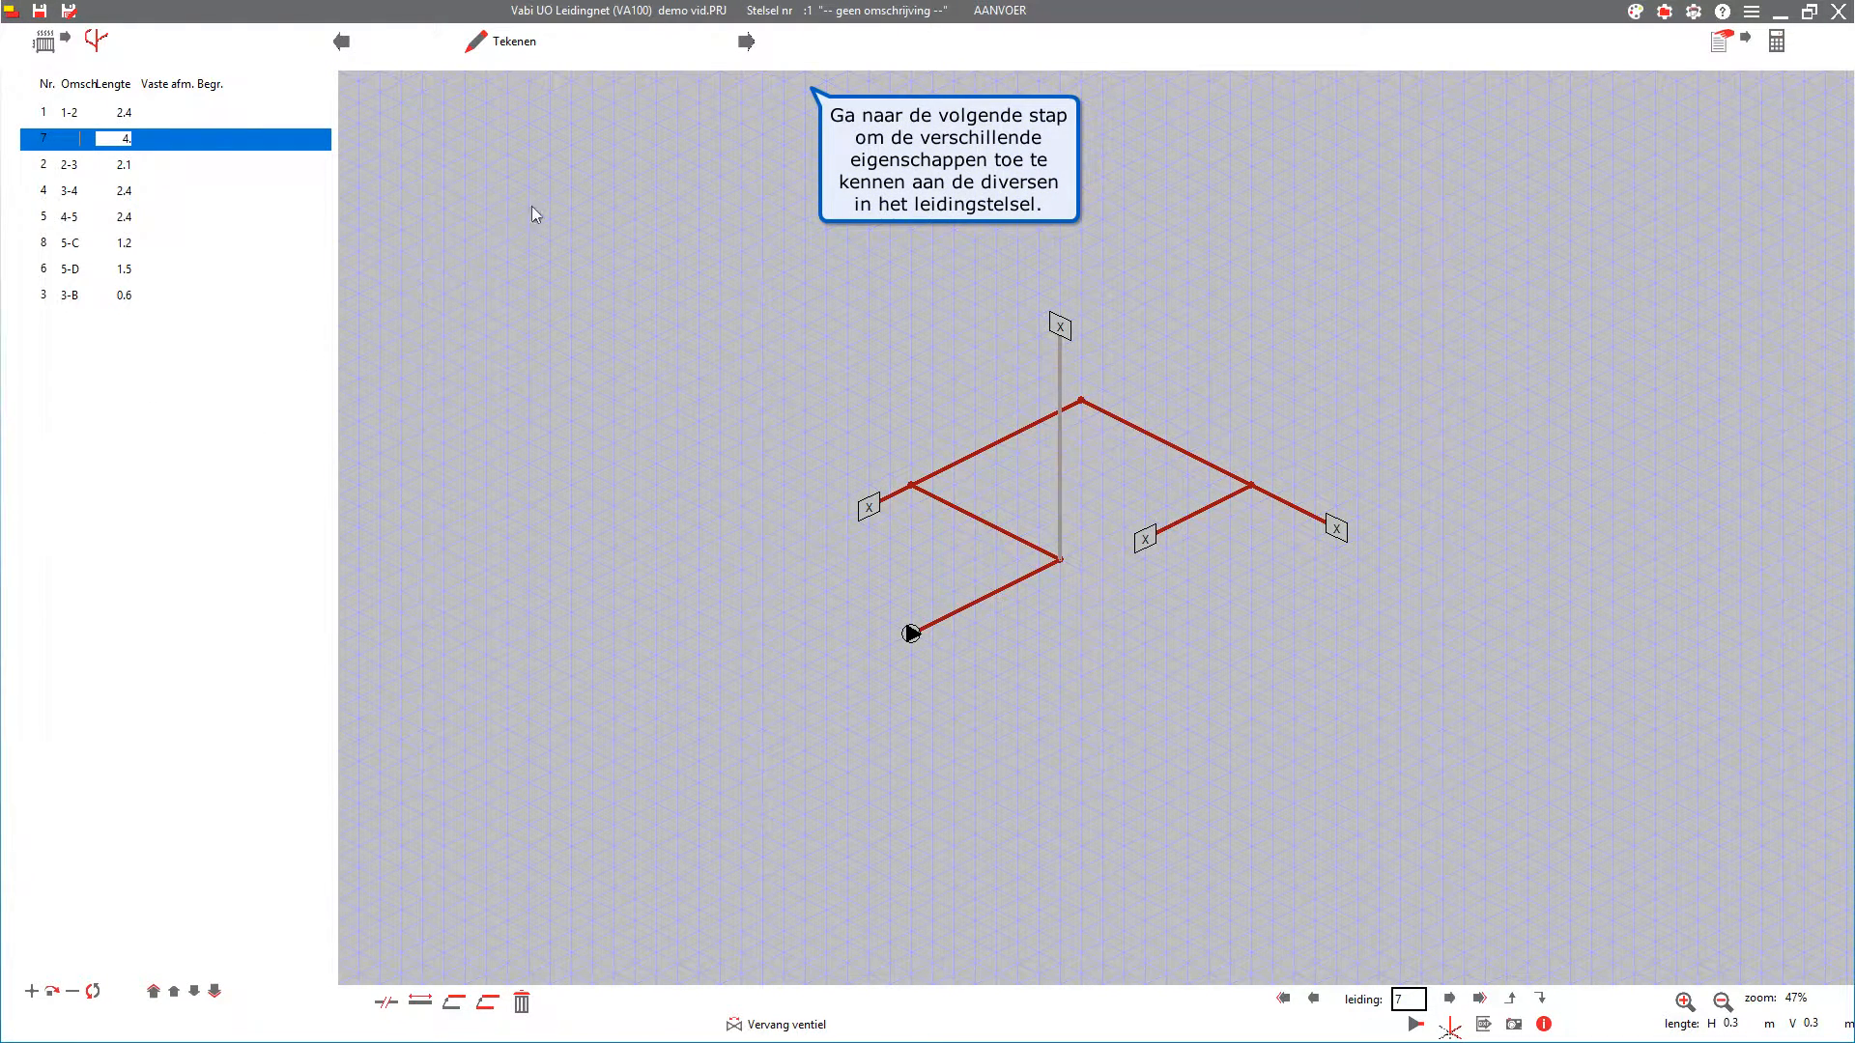
- Go to the input stage and create a radiator described as Radiator 1 with an output of 1000 Watt
{"action": "left_click", "coordinate": [749, 45]}
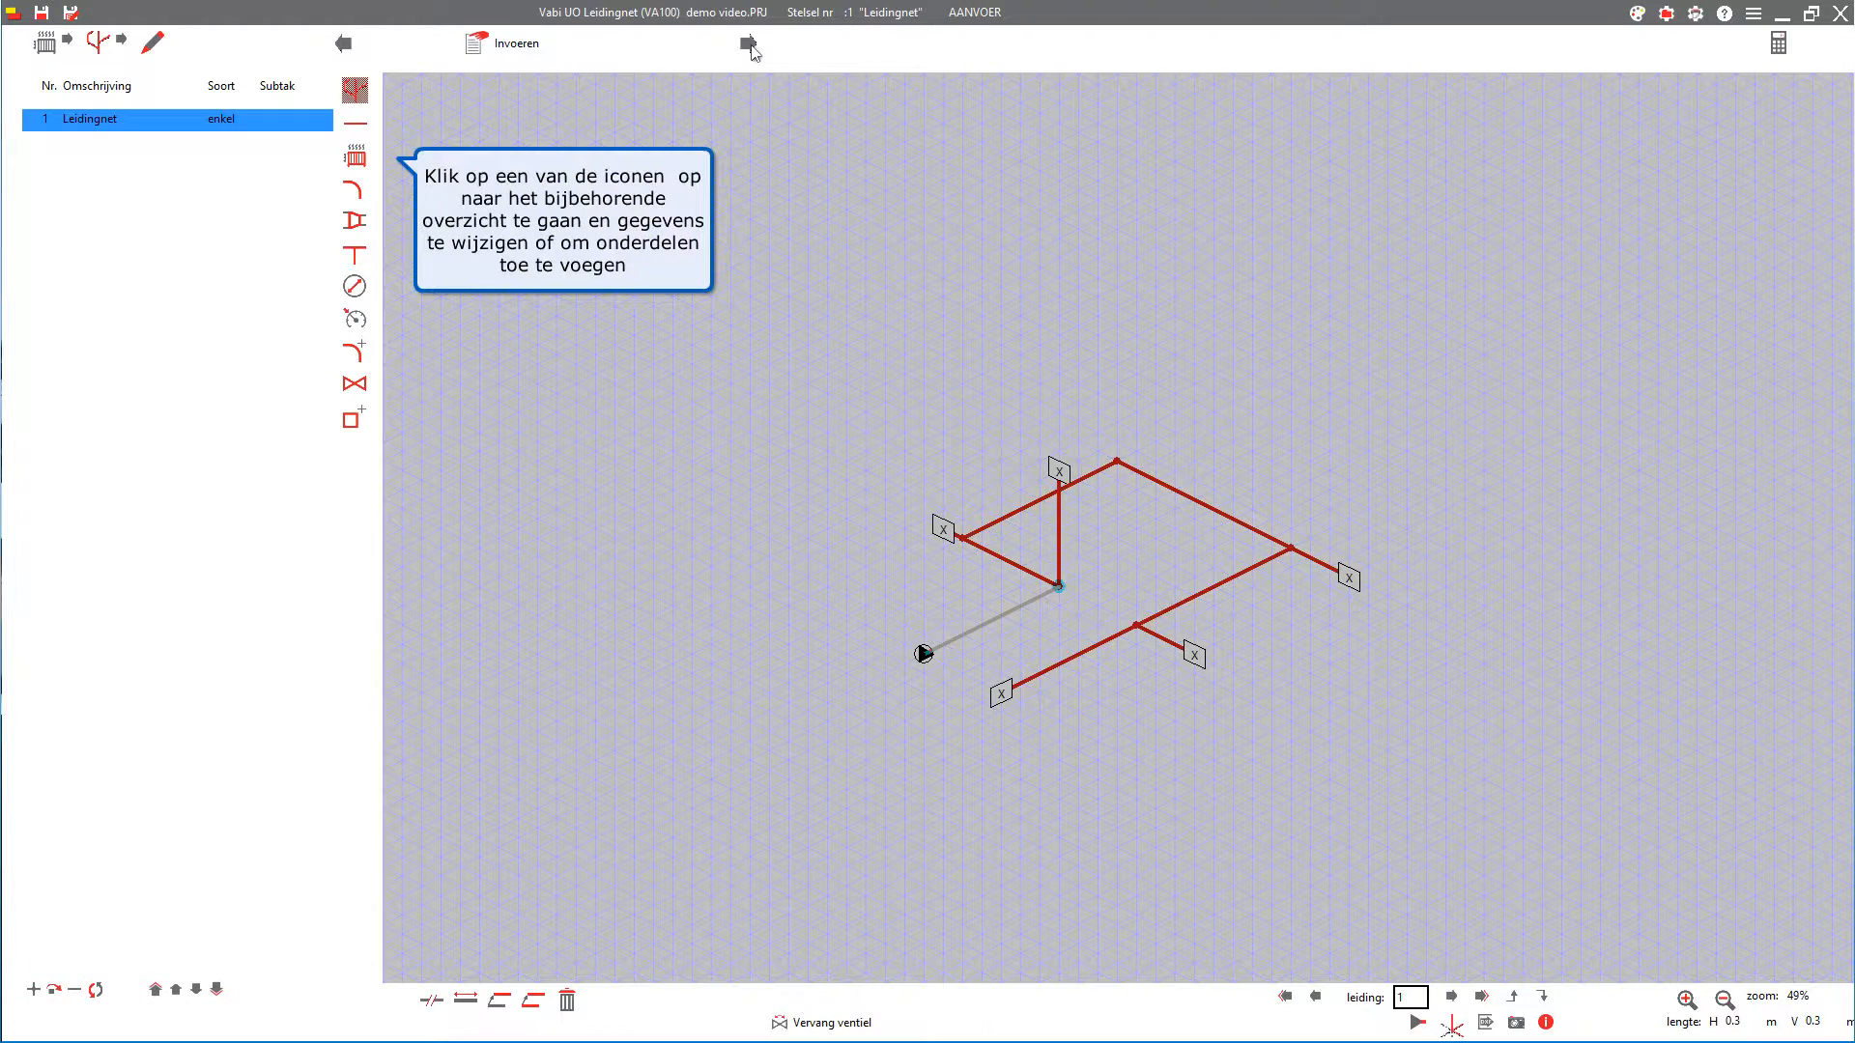
{"action": "left_click", "coordinate": [357, 126]}
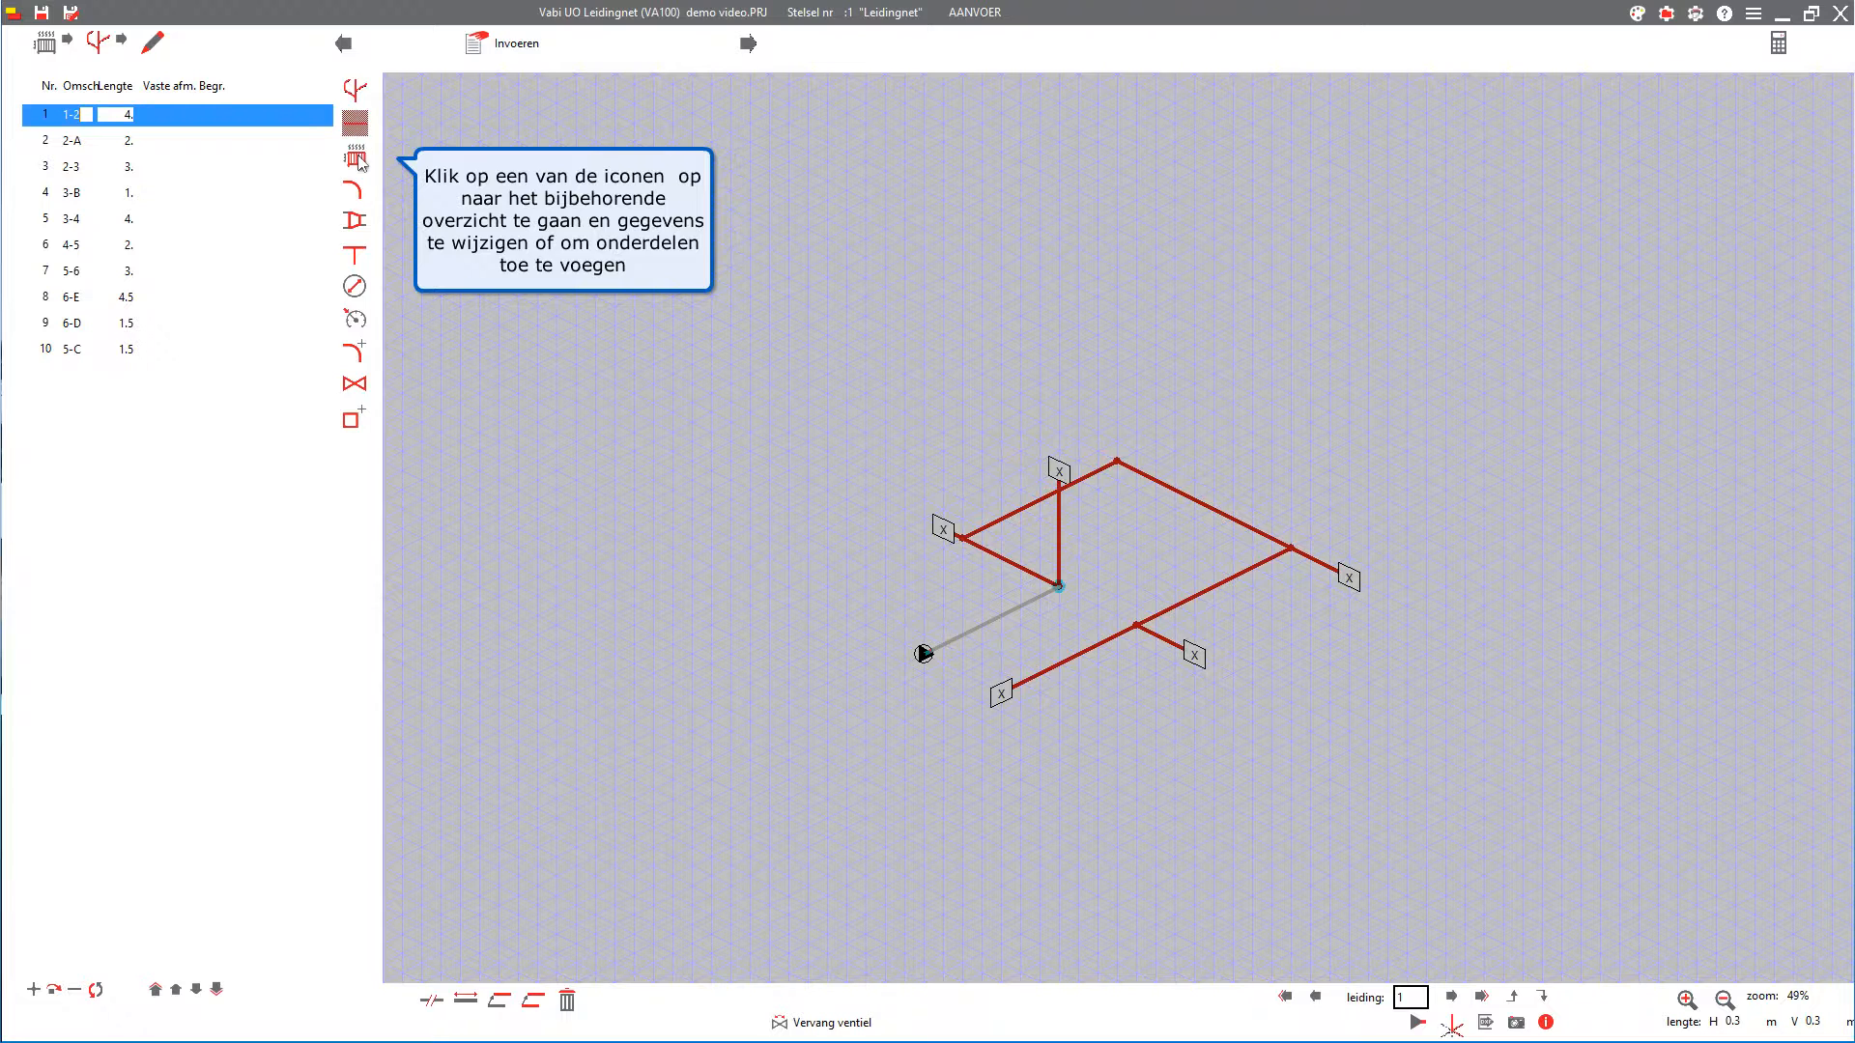
{"action": "left_click", "coordinate": [355, 158]}
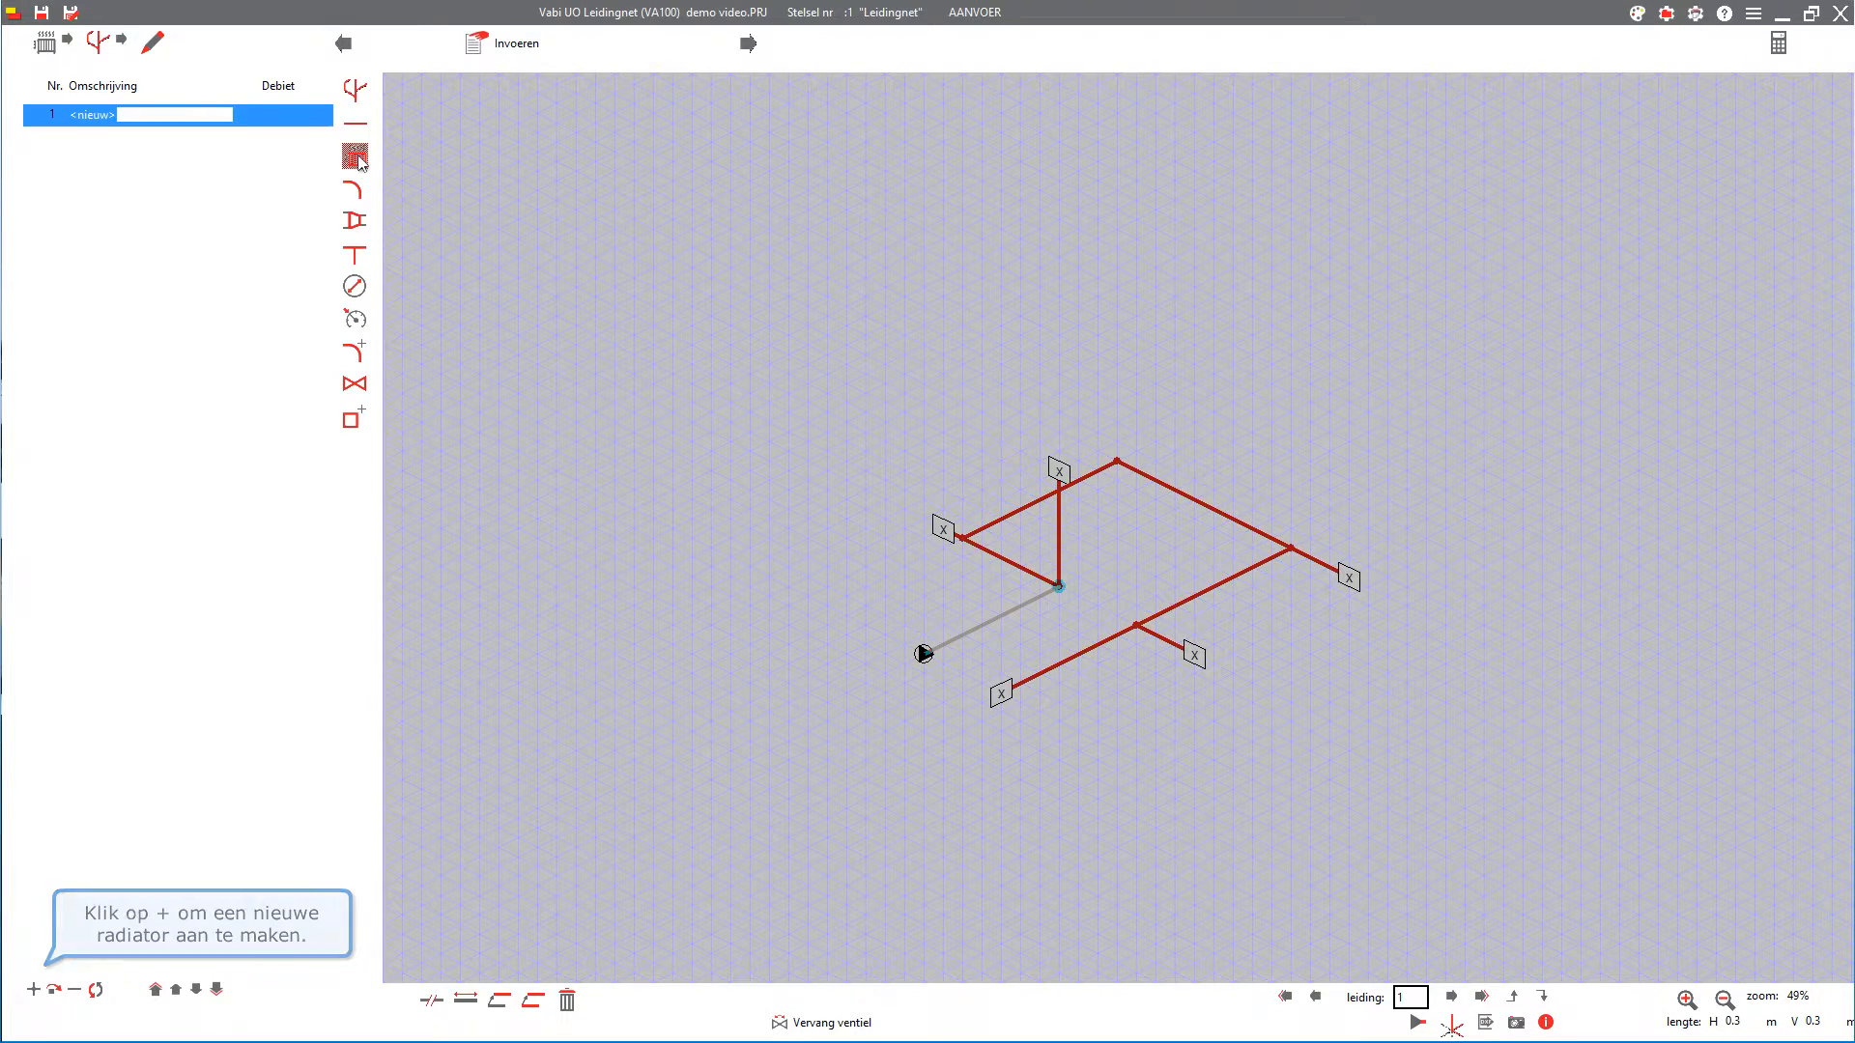
{"action": "double_click", "coordinate": [292, 120]}
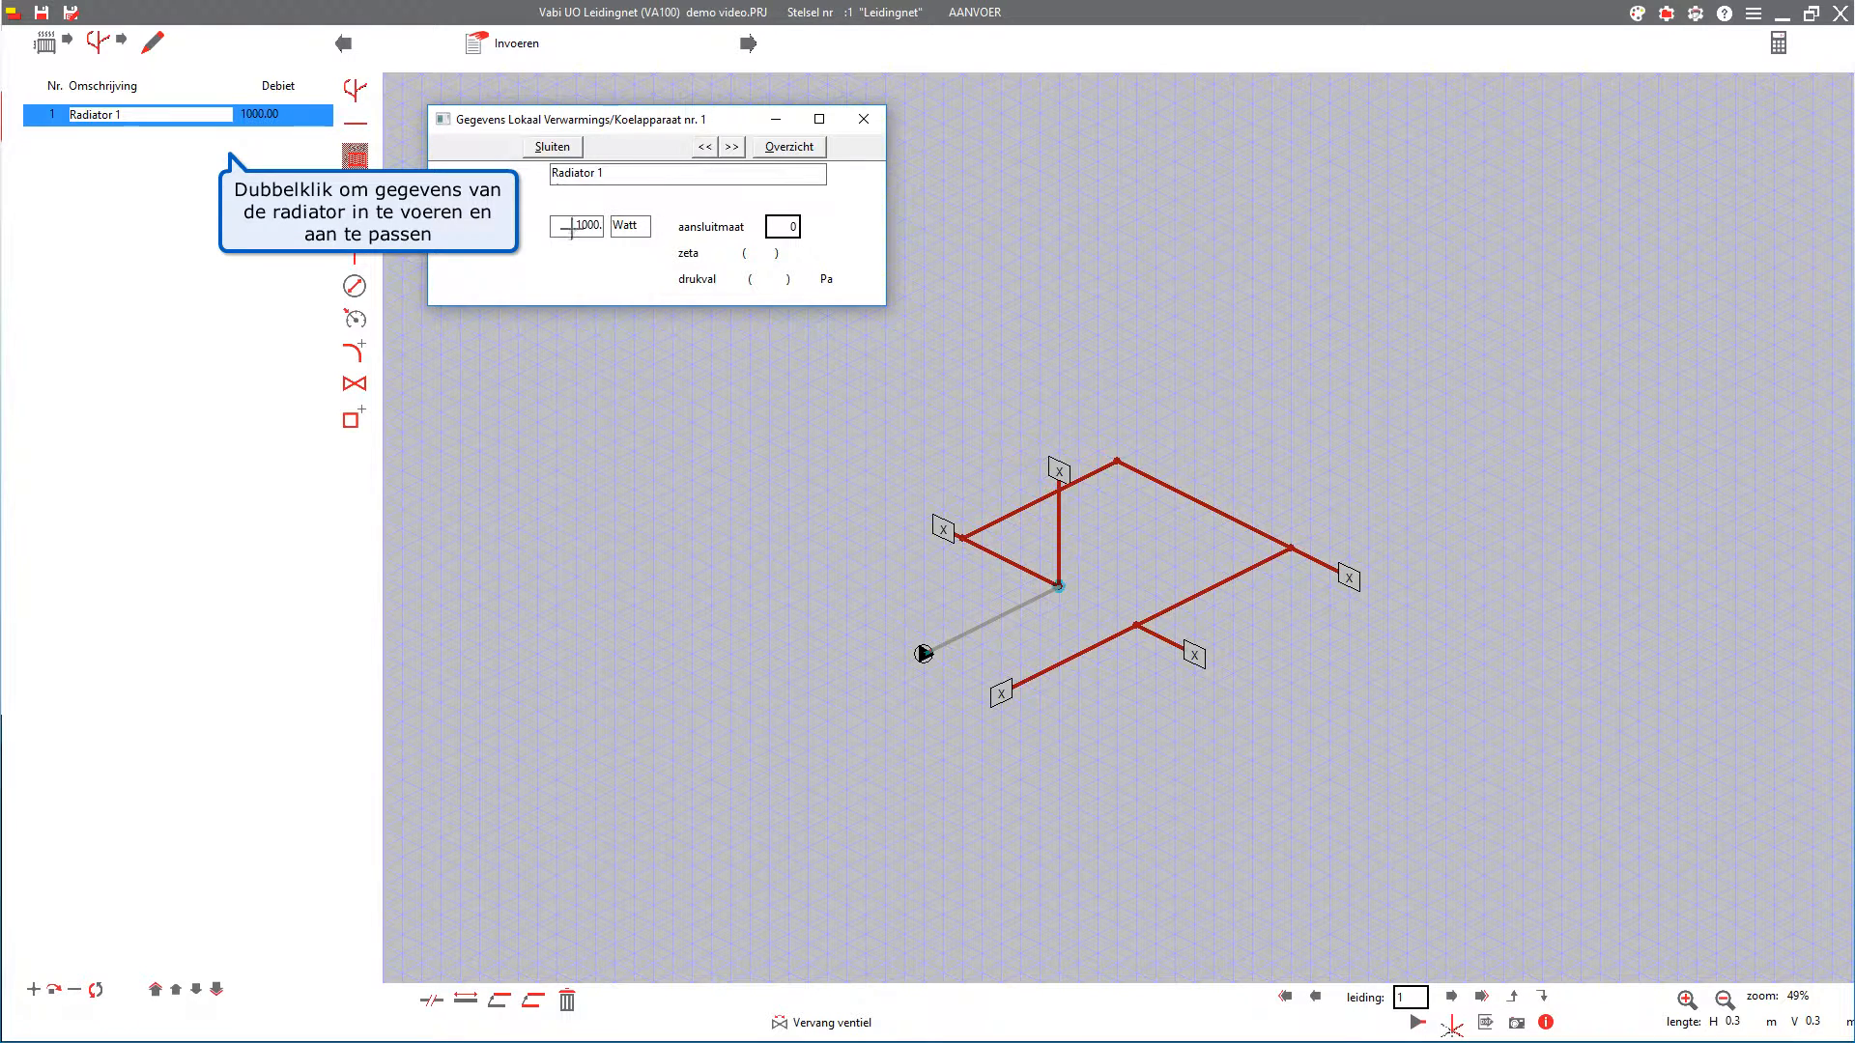
{"action": "left_click", "coordinate": [552, 147]}
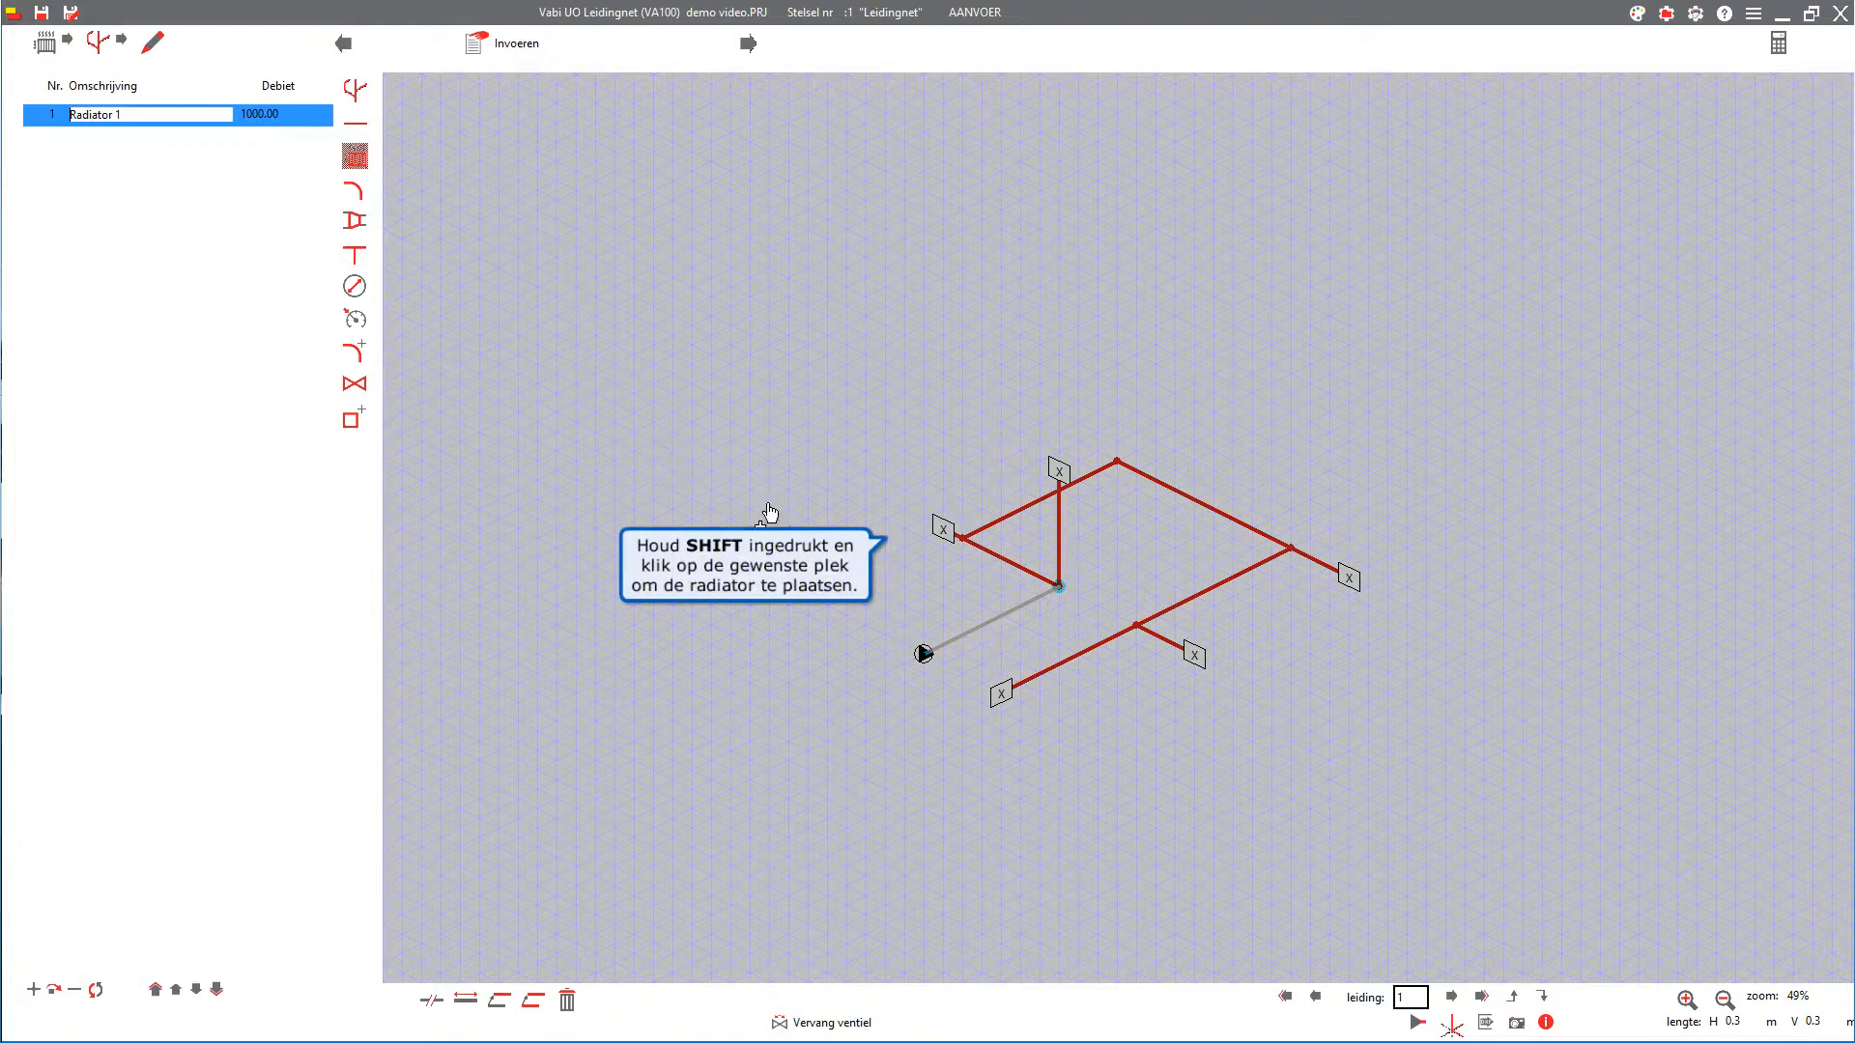
- Try placing and removing Radiator 1 on the network's leftmost pipe end, and place two of these radiators there
{"action": "left_click", "coordinate": [939, 534], "text": "shift"}
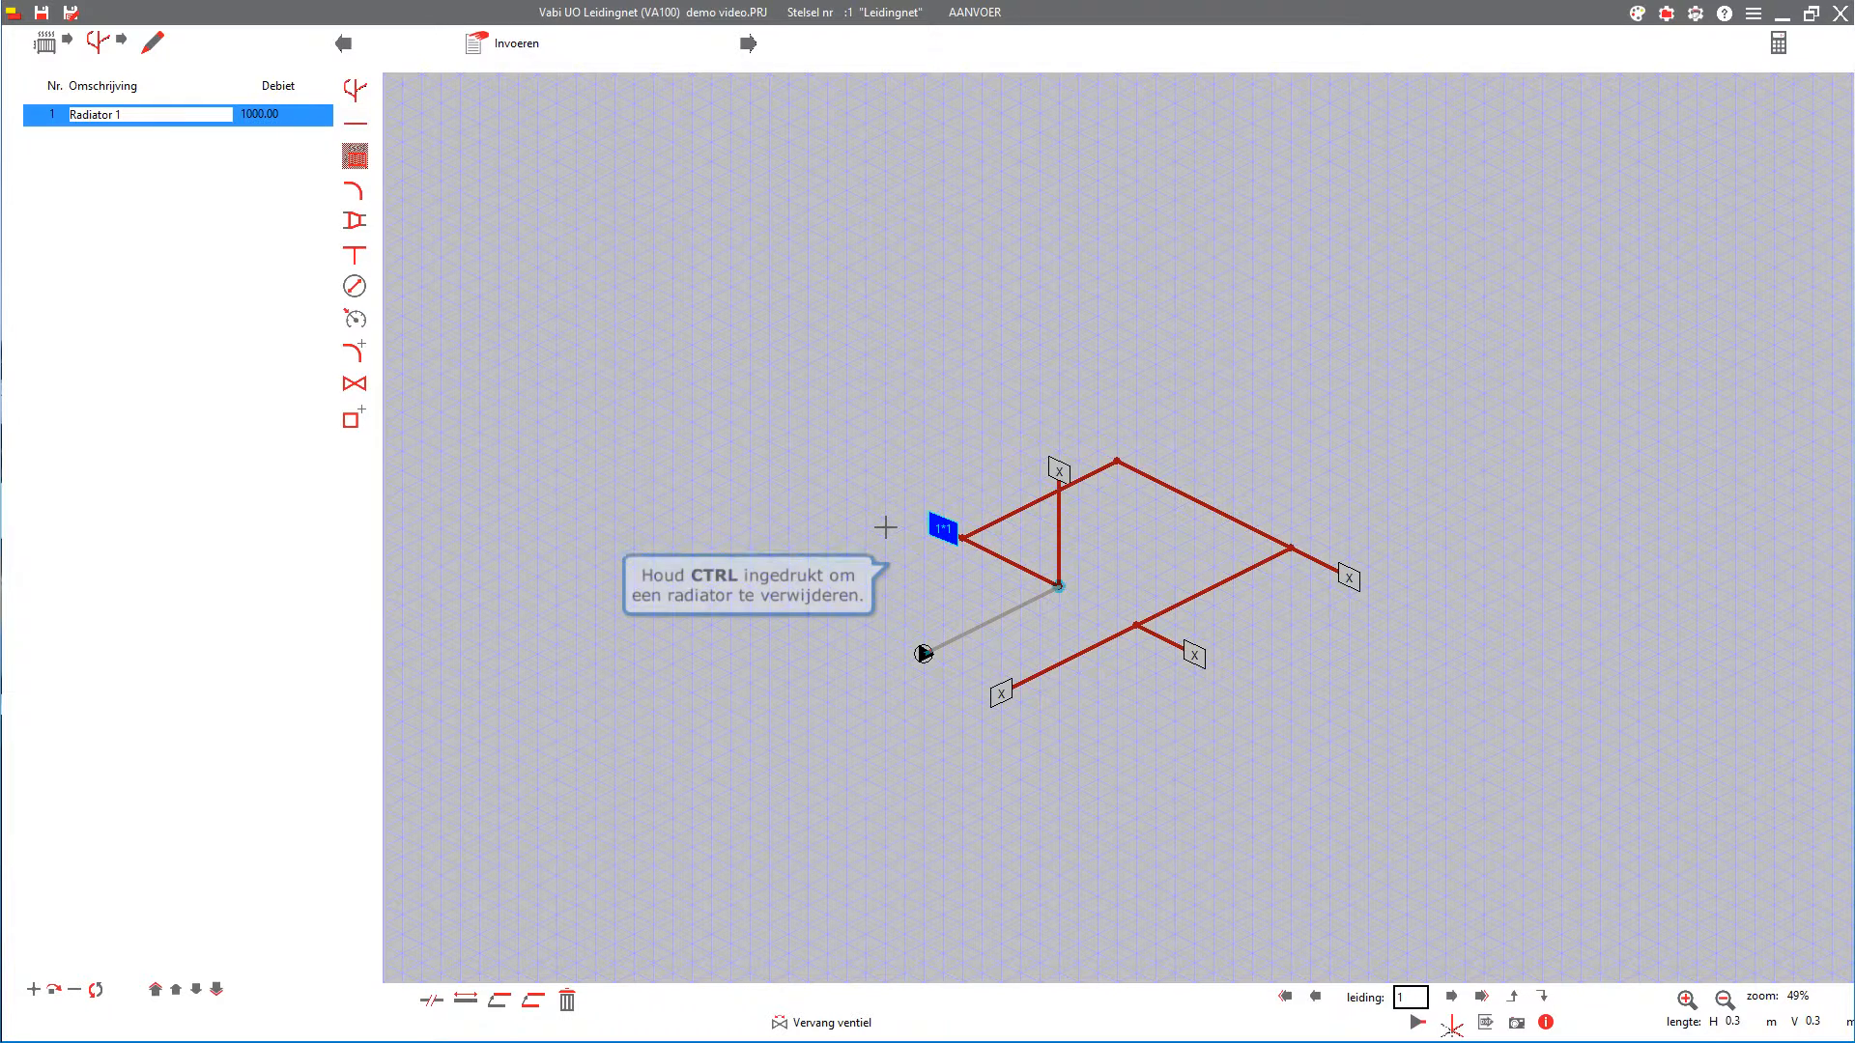
{"action": "left_click", "coordinate": [940, 530], "text": "ctrl"}
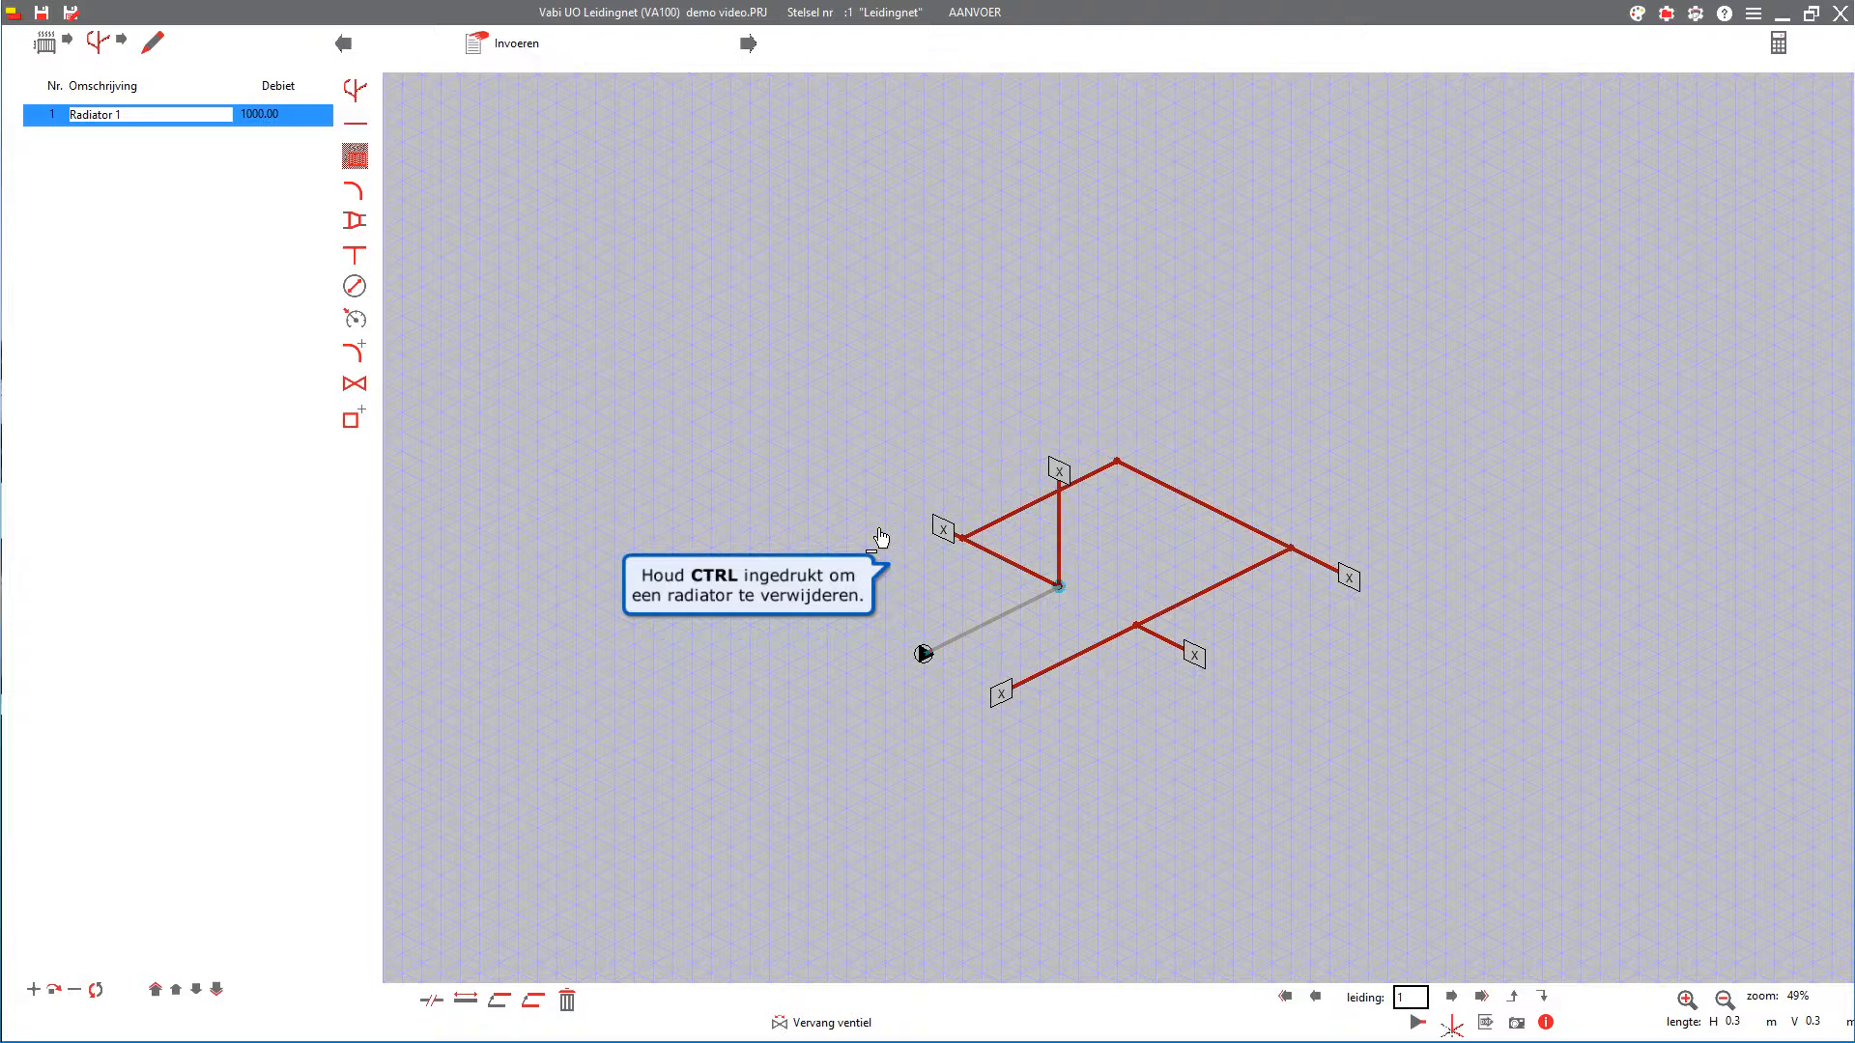
{"action": "left_click", "coordinate": [943, 532]}
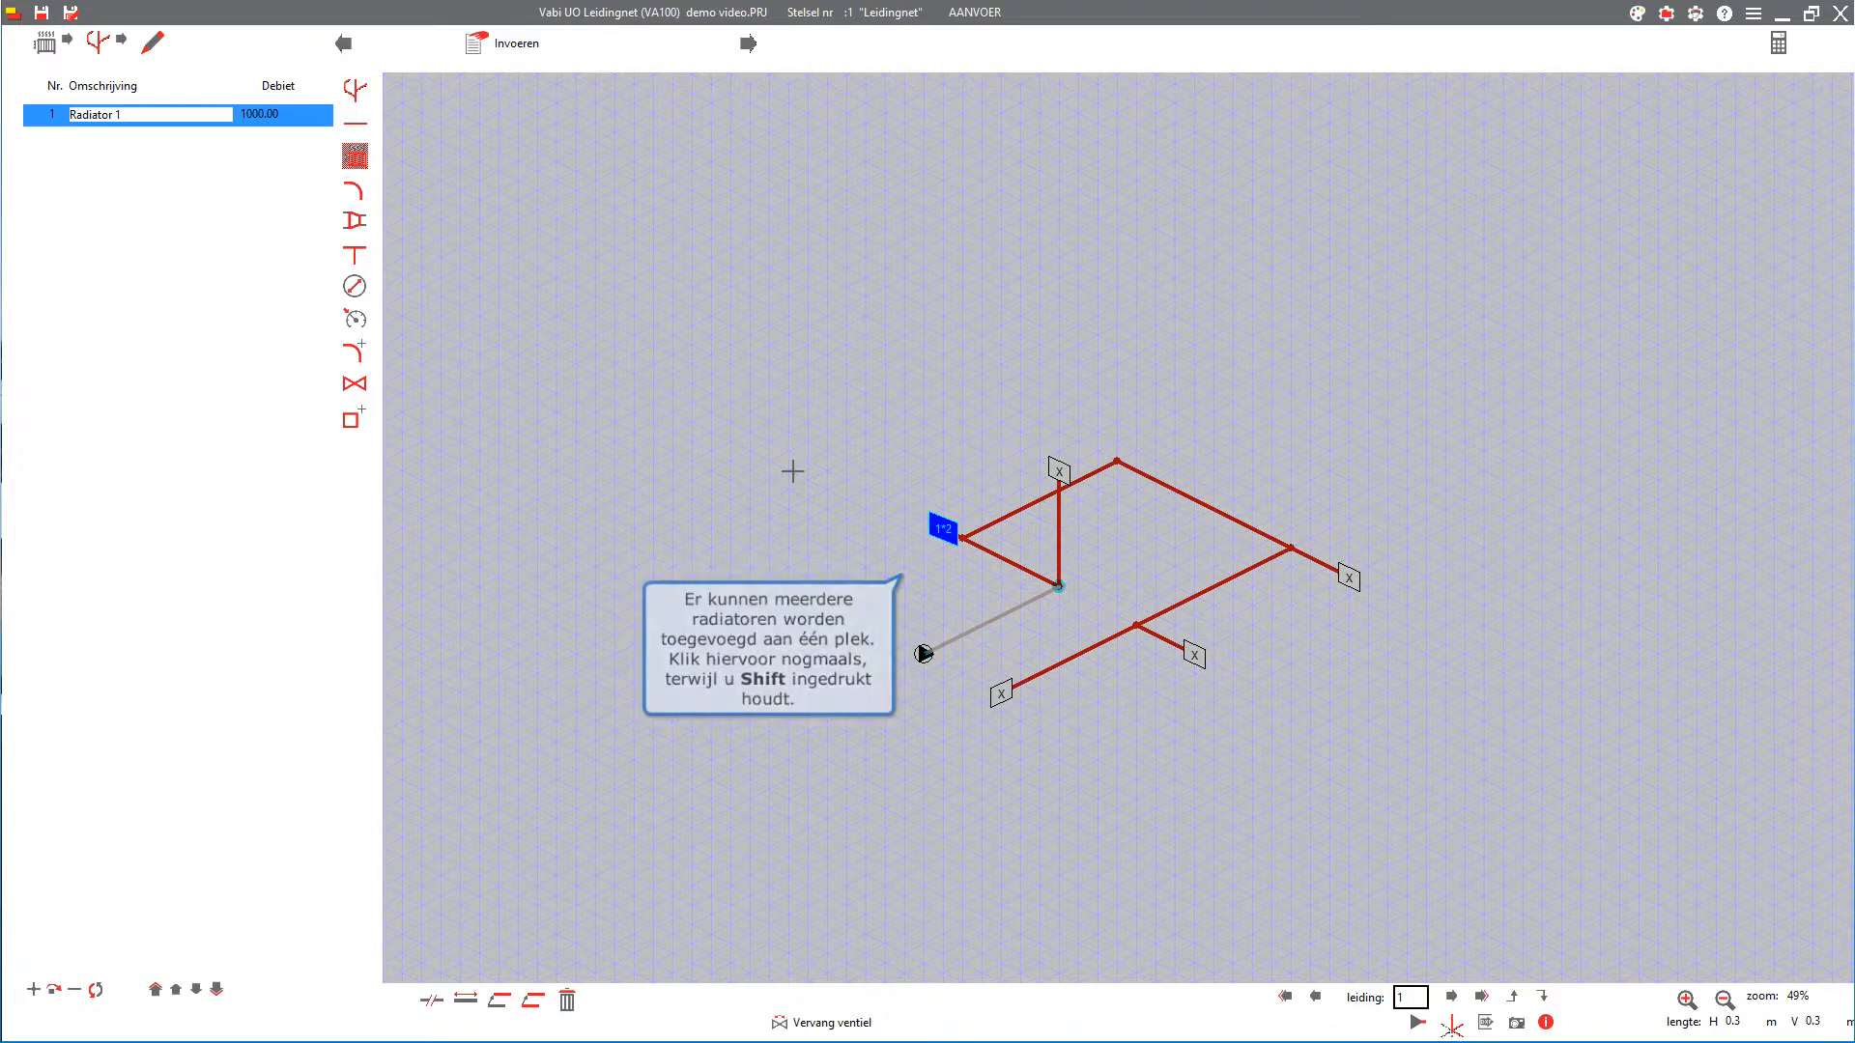
- Create a bend described as Bocht 1 of type 3S lasbocht and assign it to the network's uppermost corner
{"action": "left_click", "coordinate": [354, 203]}
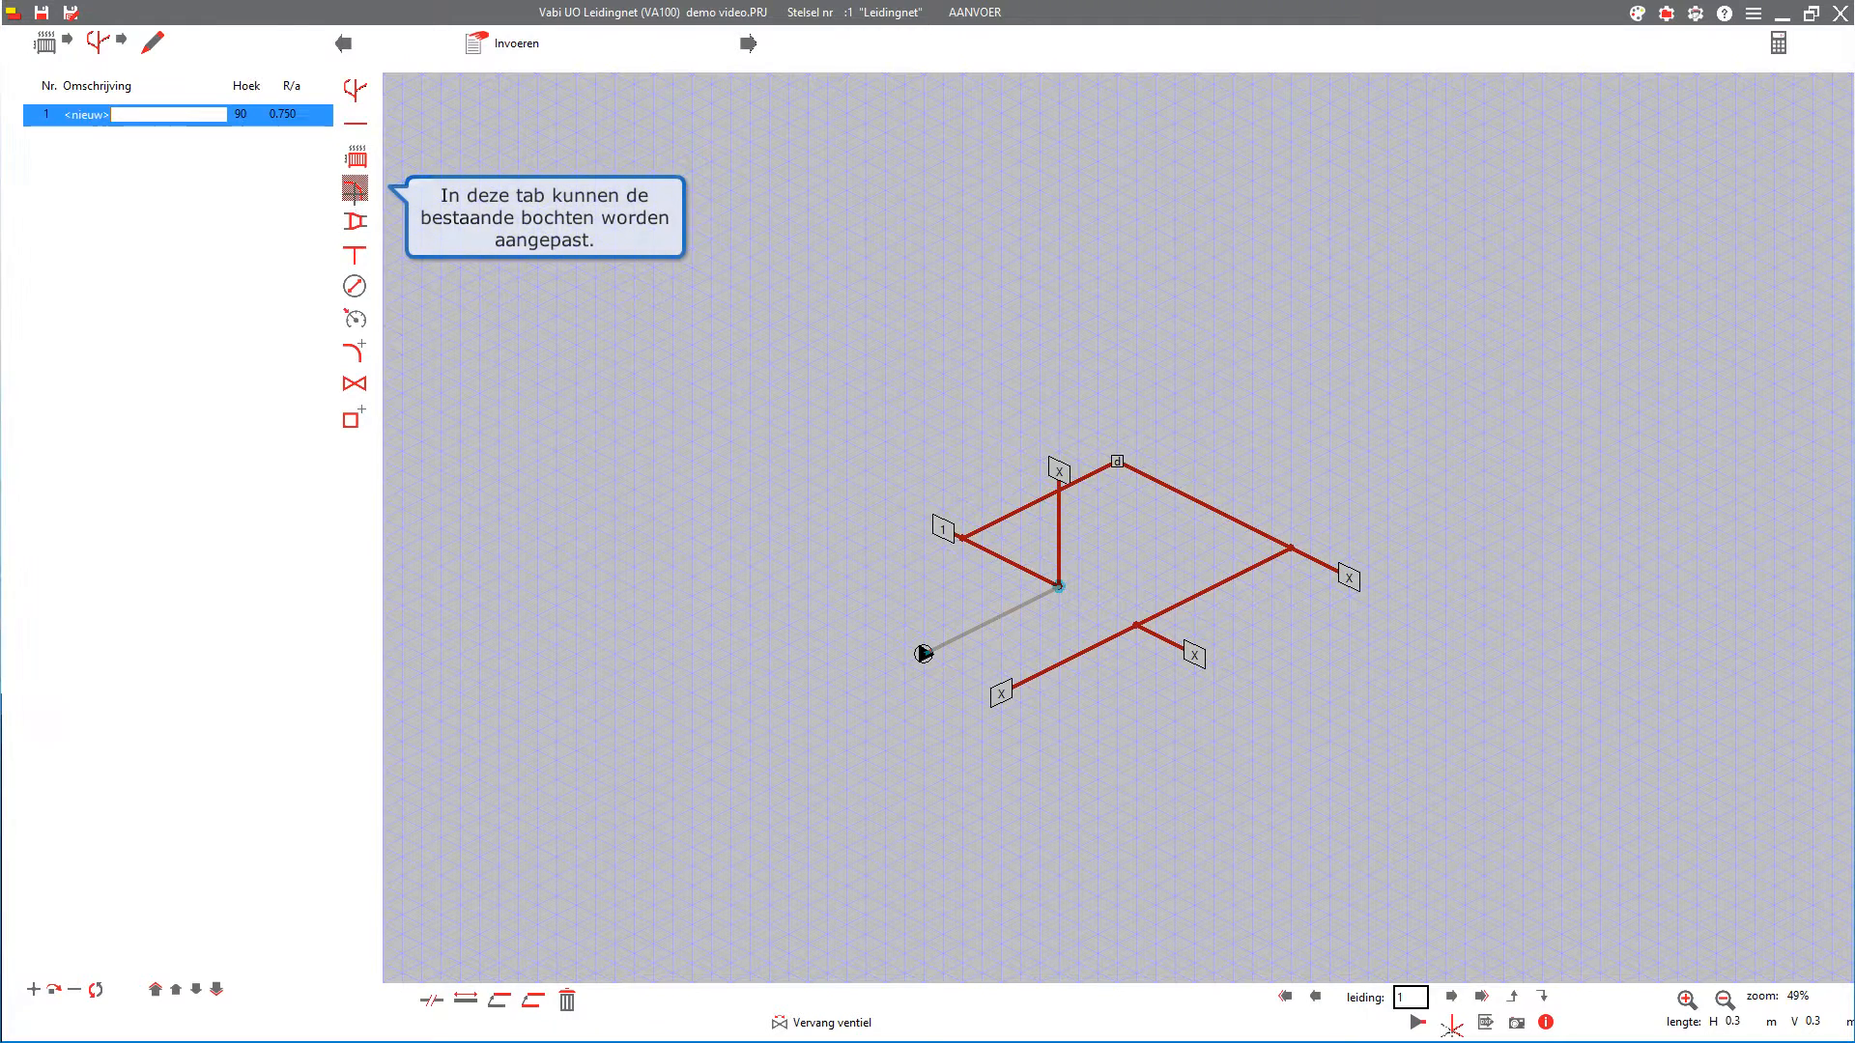
{"action": "double_click", "coordinate": [278, 118]}
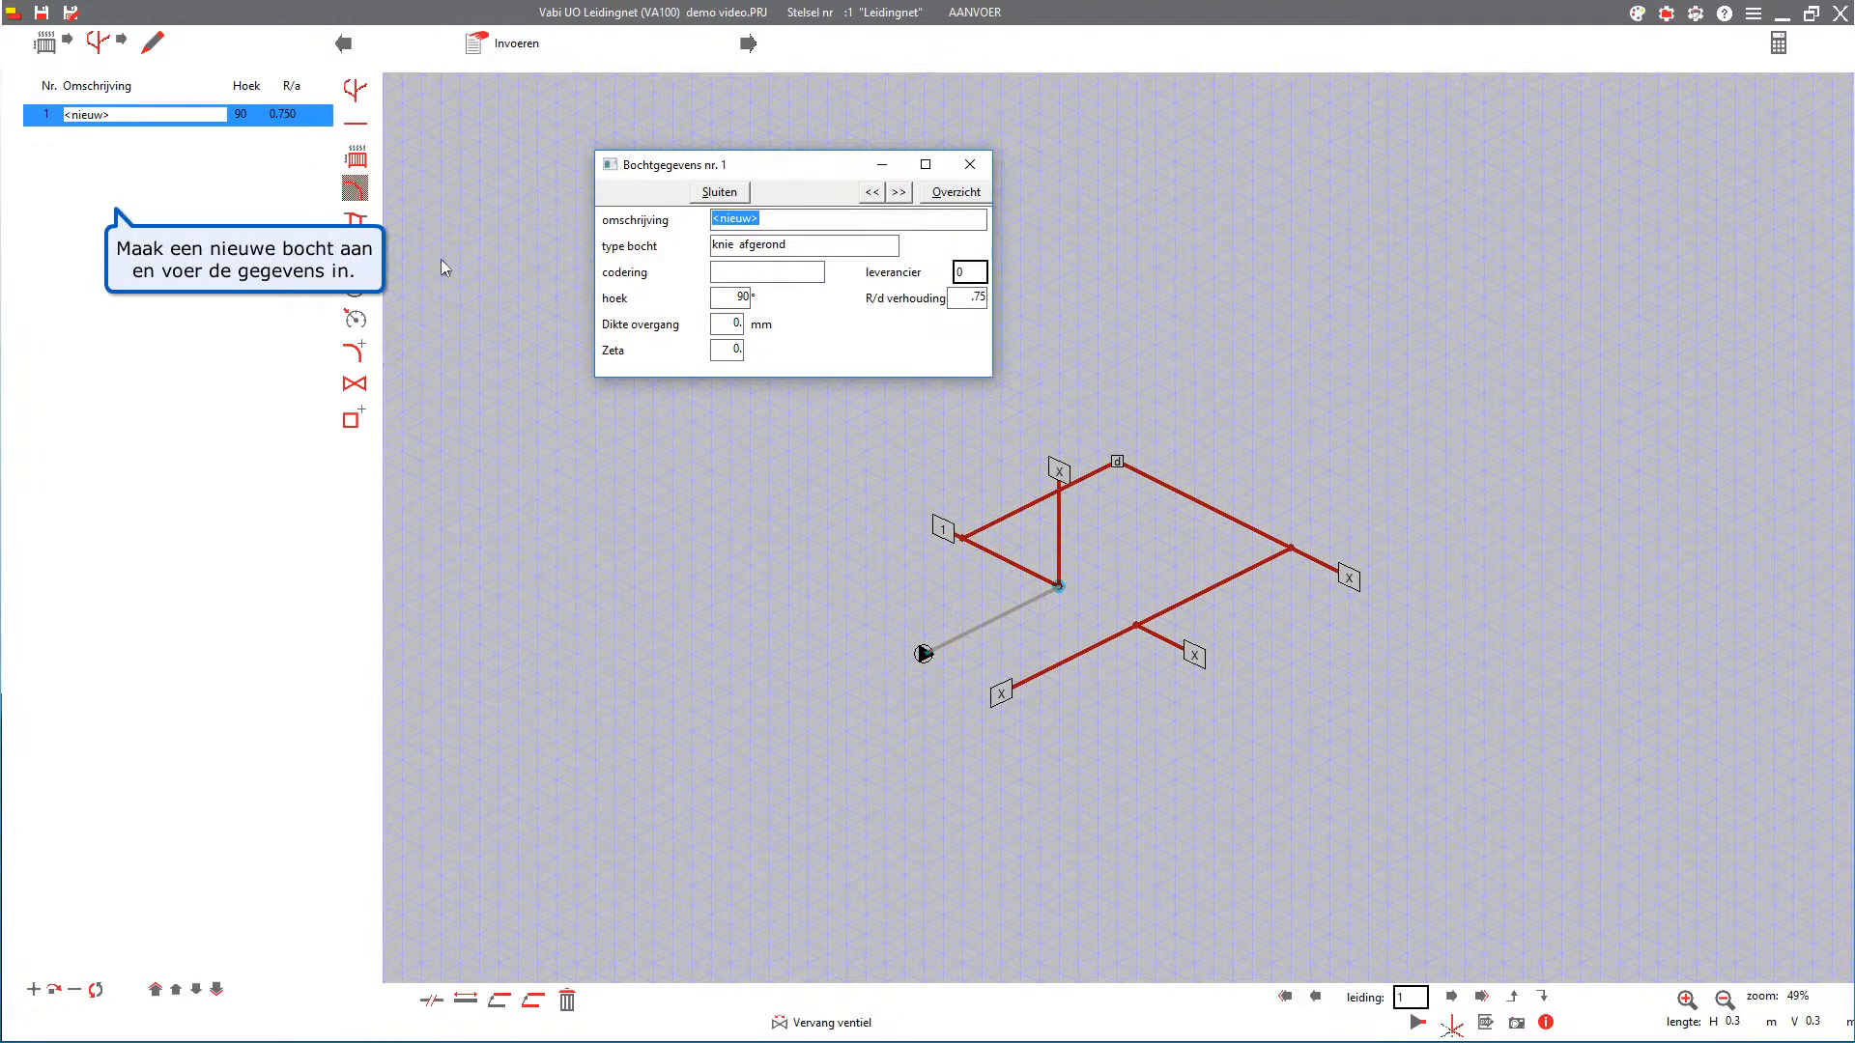
{"action": "type", "text": "Bocht 1"}
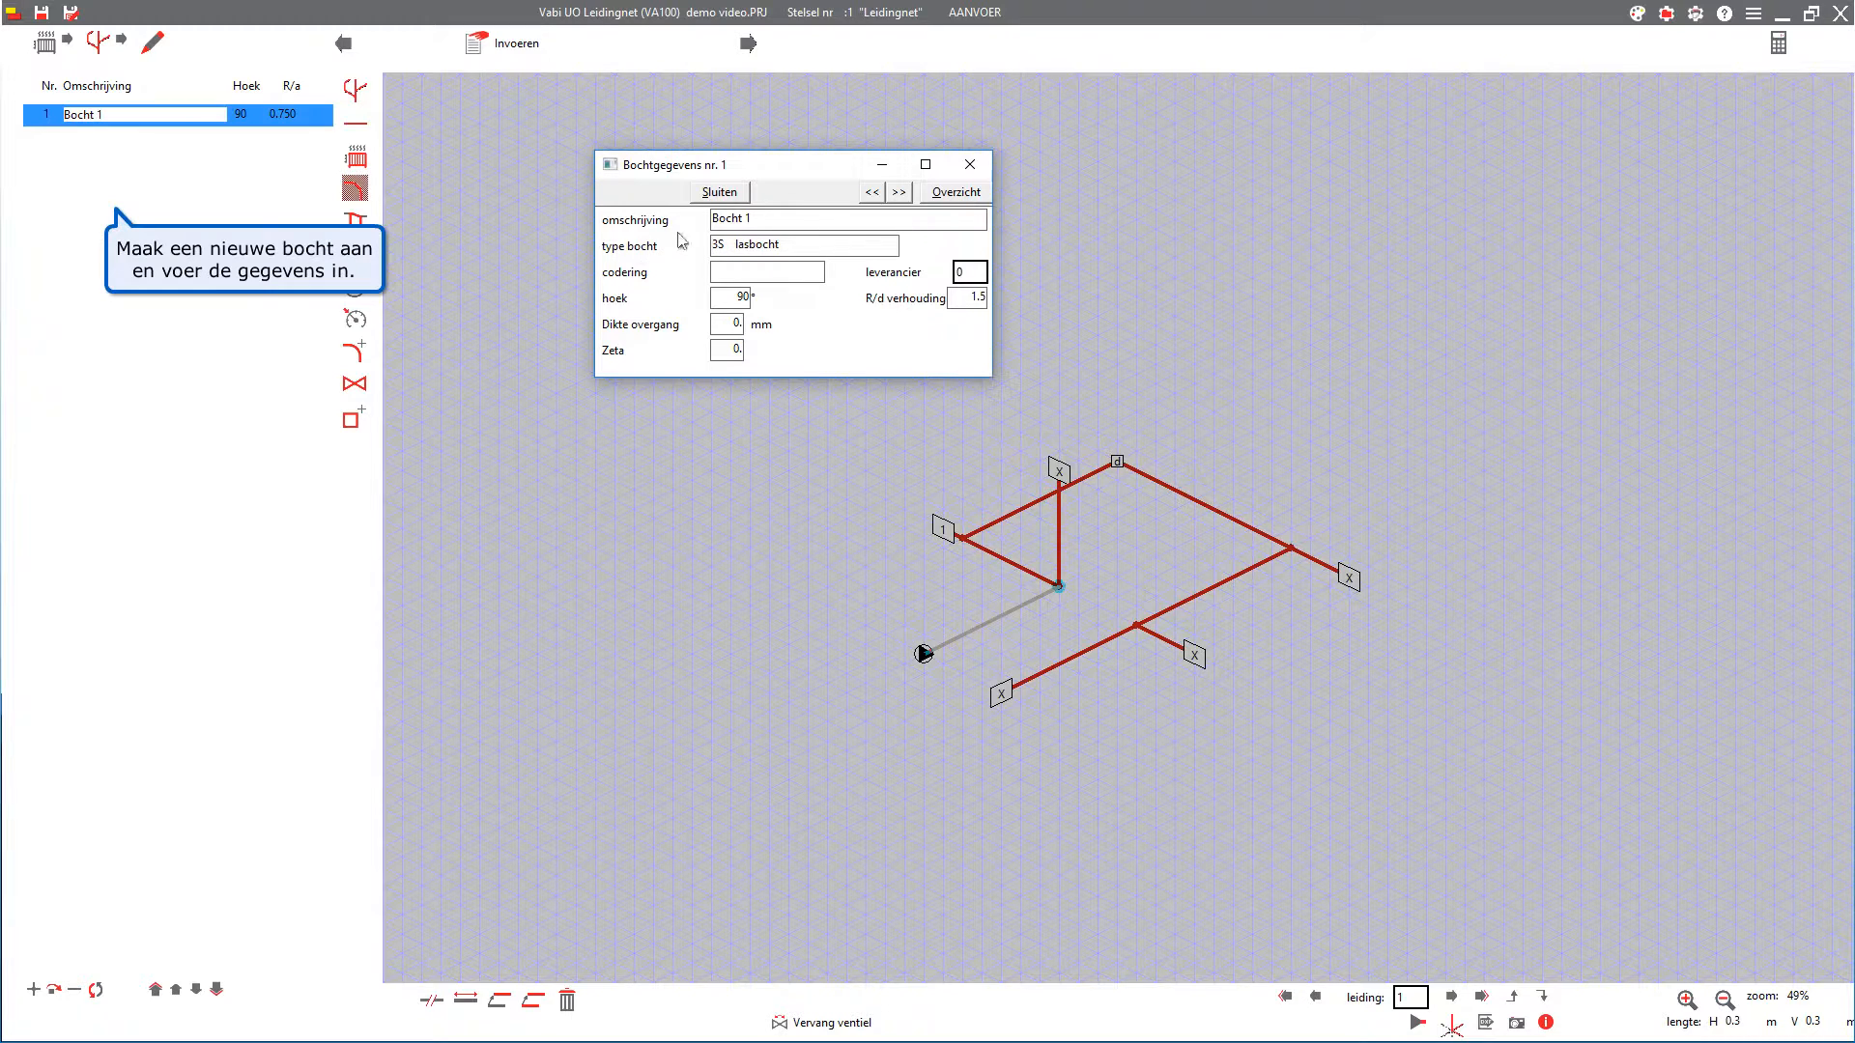
{"action": "left_click", "coordinate": [715, 193]}
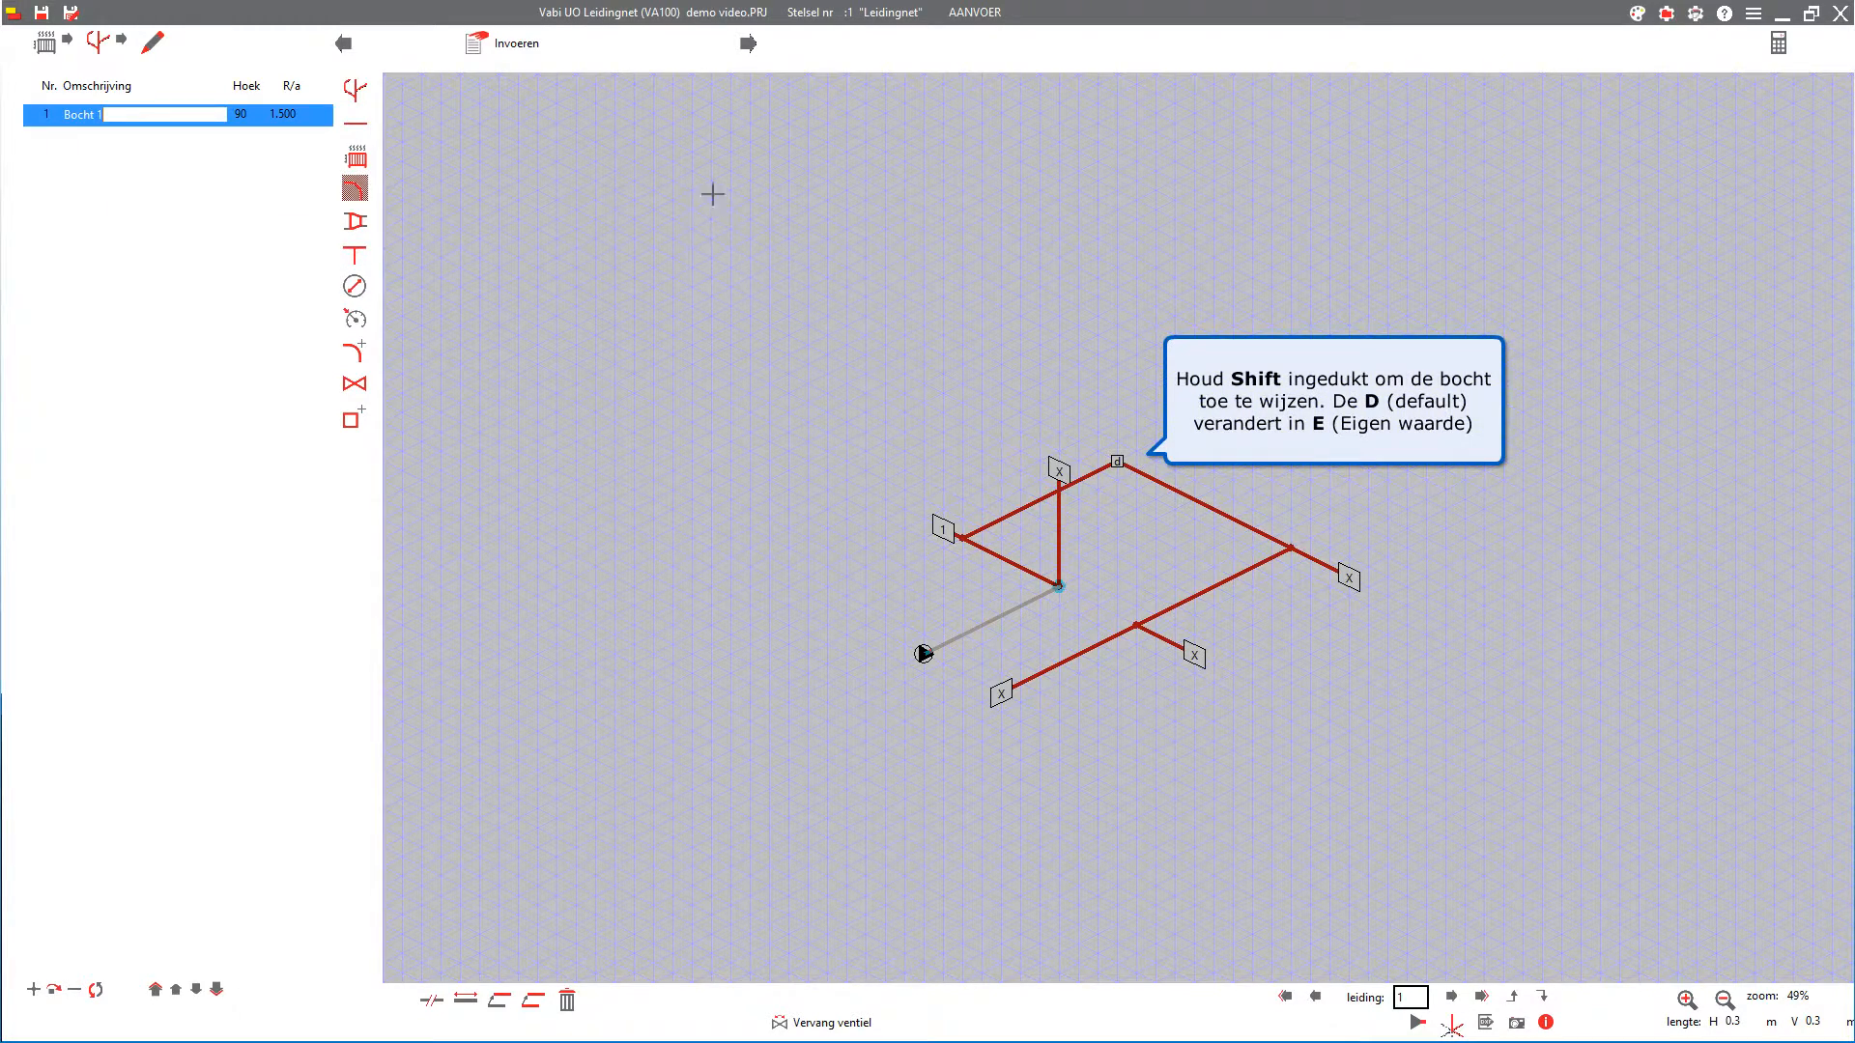
{"action": "left_click", "coordinate": [1127, 477], "text": "shift"}
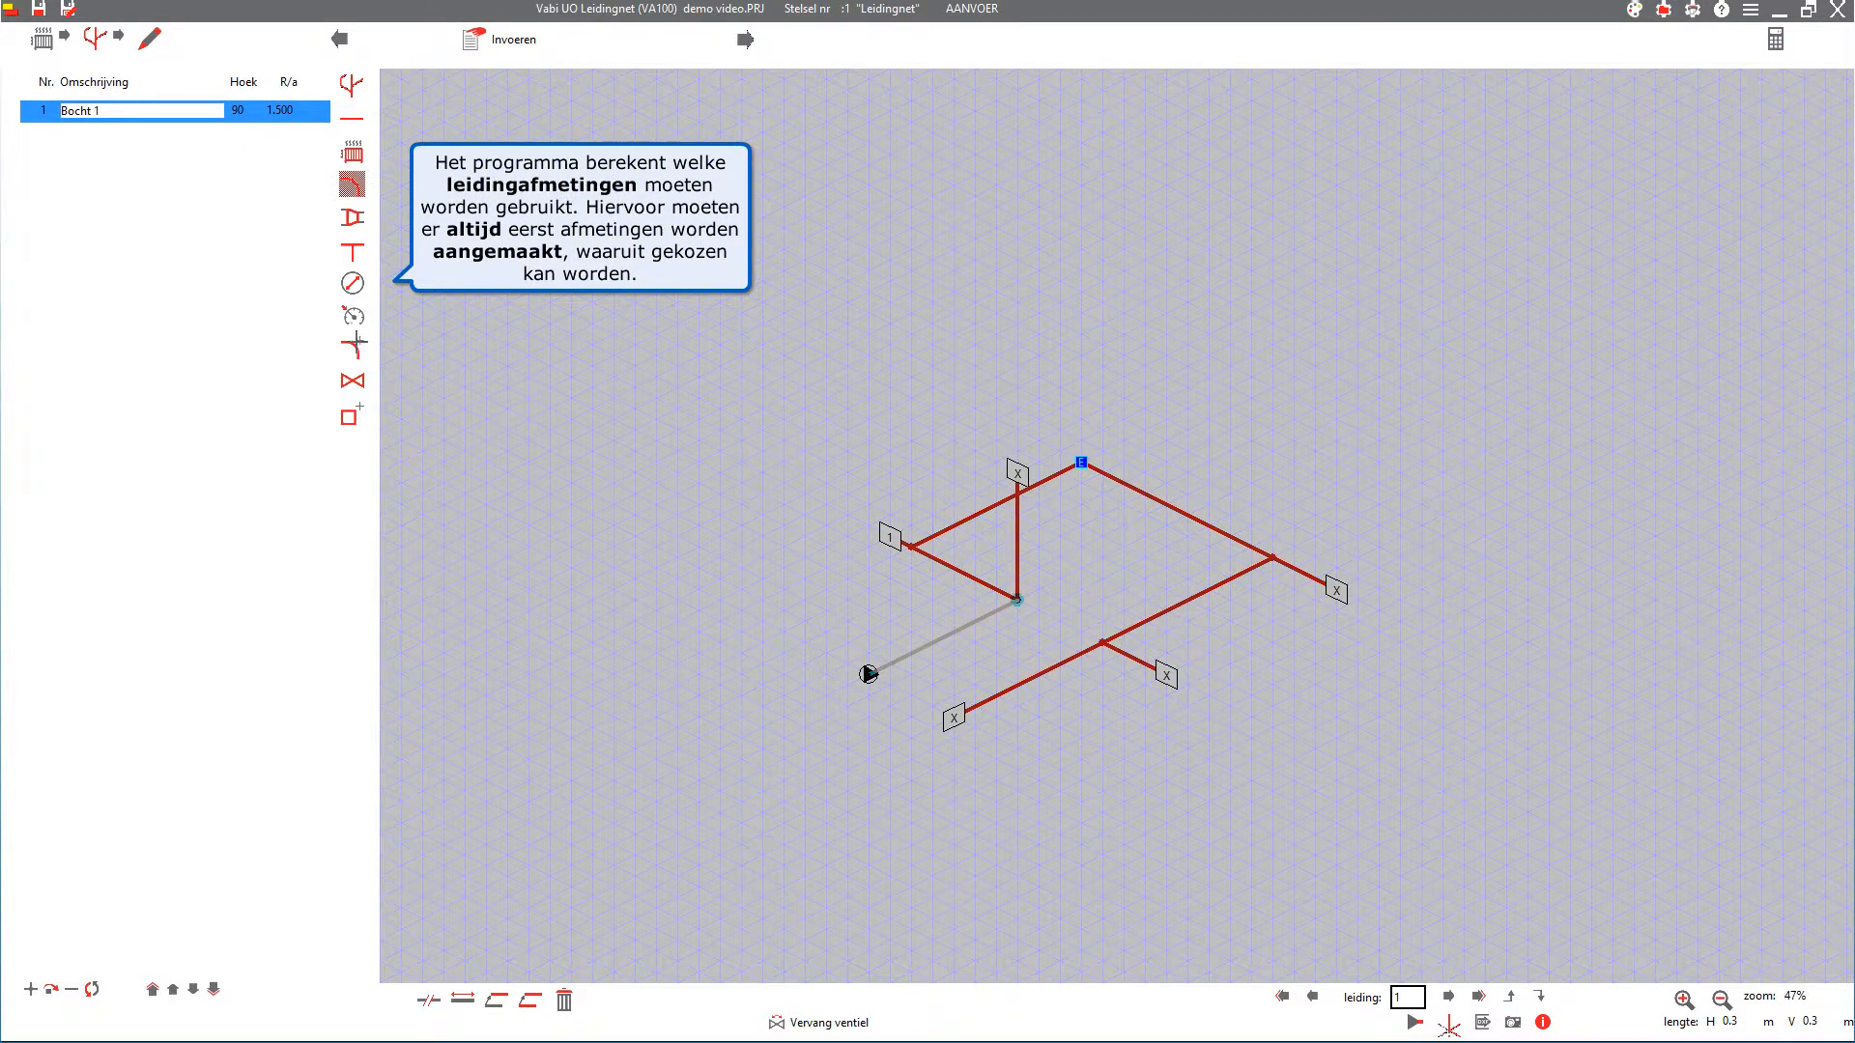
- Add a new pipe size entry and open its size data
{"action": "left_click", "coordinate": [348, 290]}
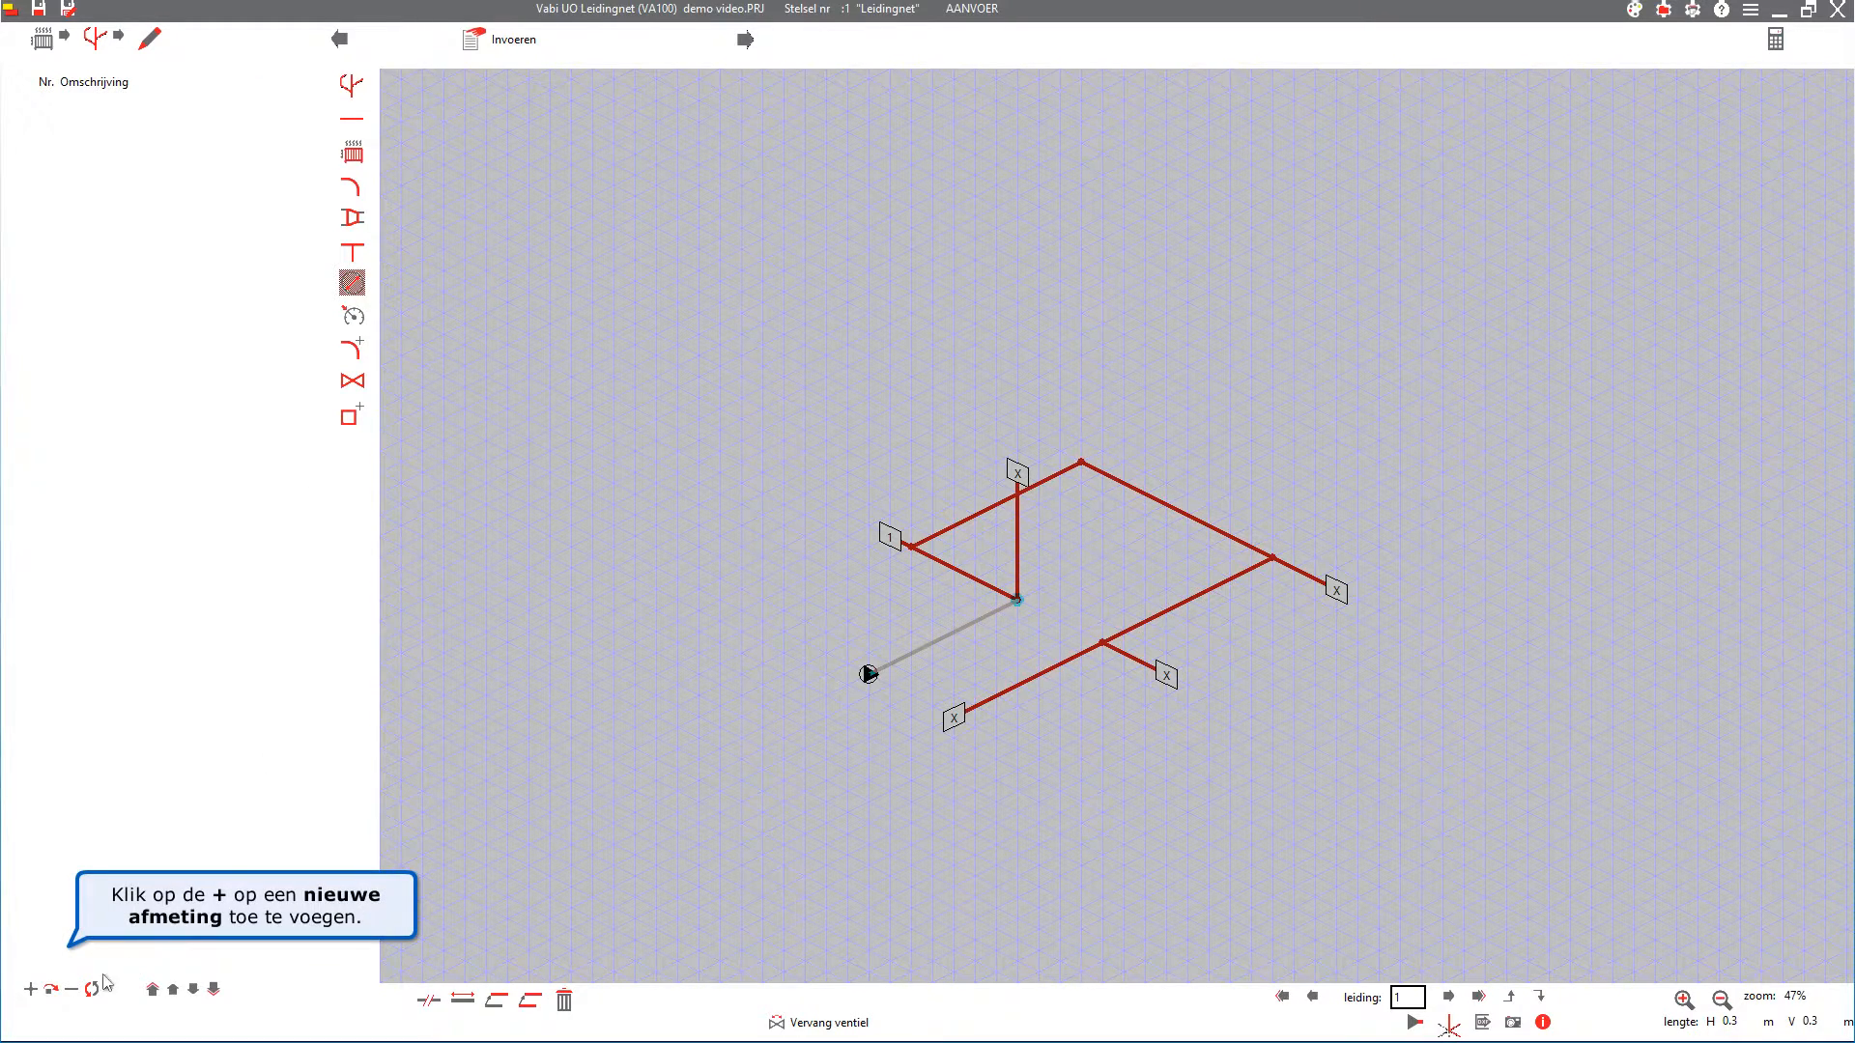
{"action": "left_click", "coordinate": [30, 990]}
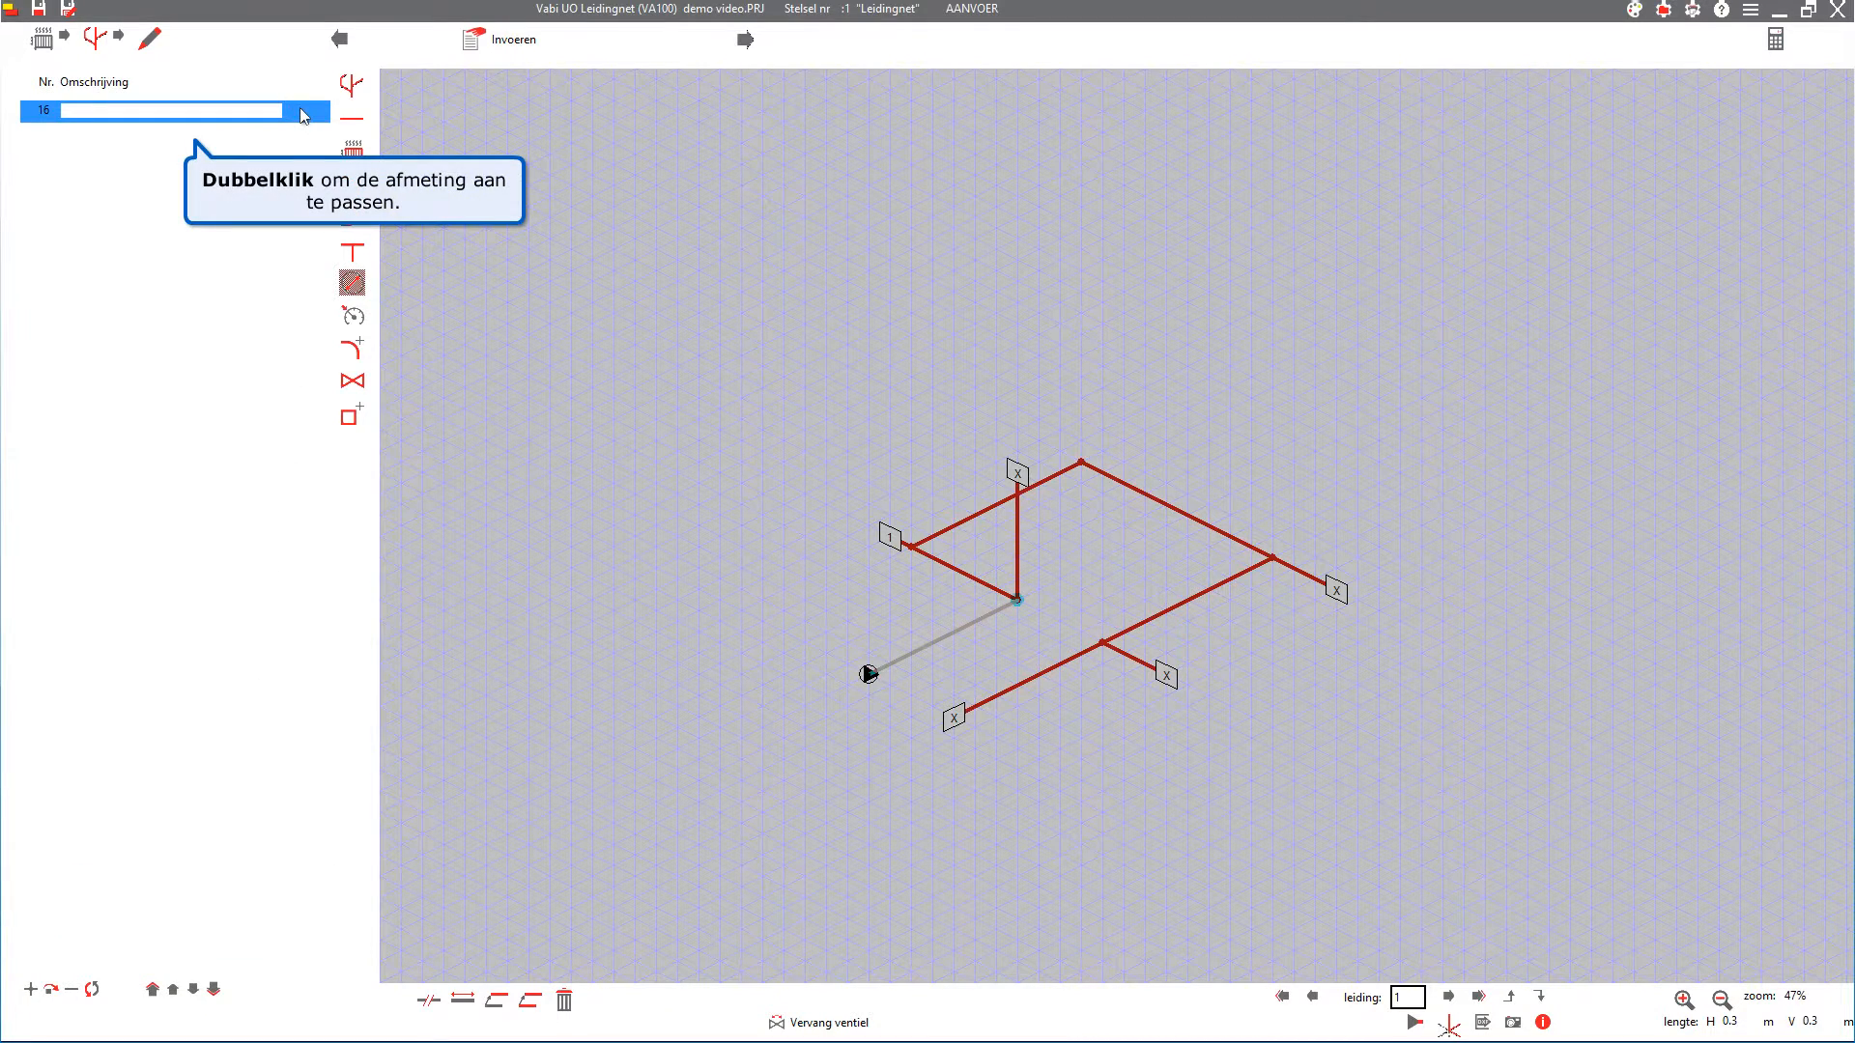
{"action": "double_click", "coordinate": [303, 115]}
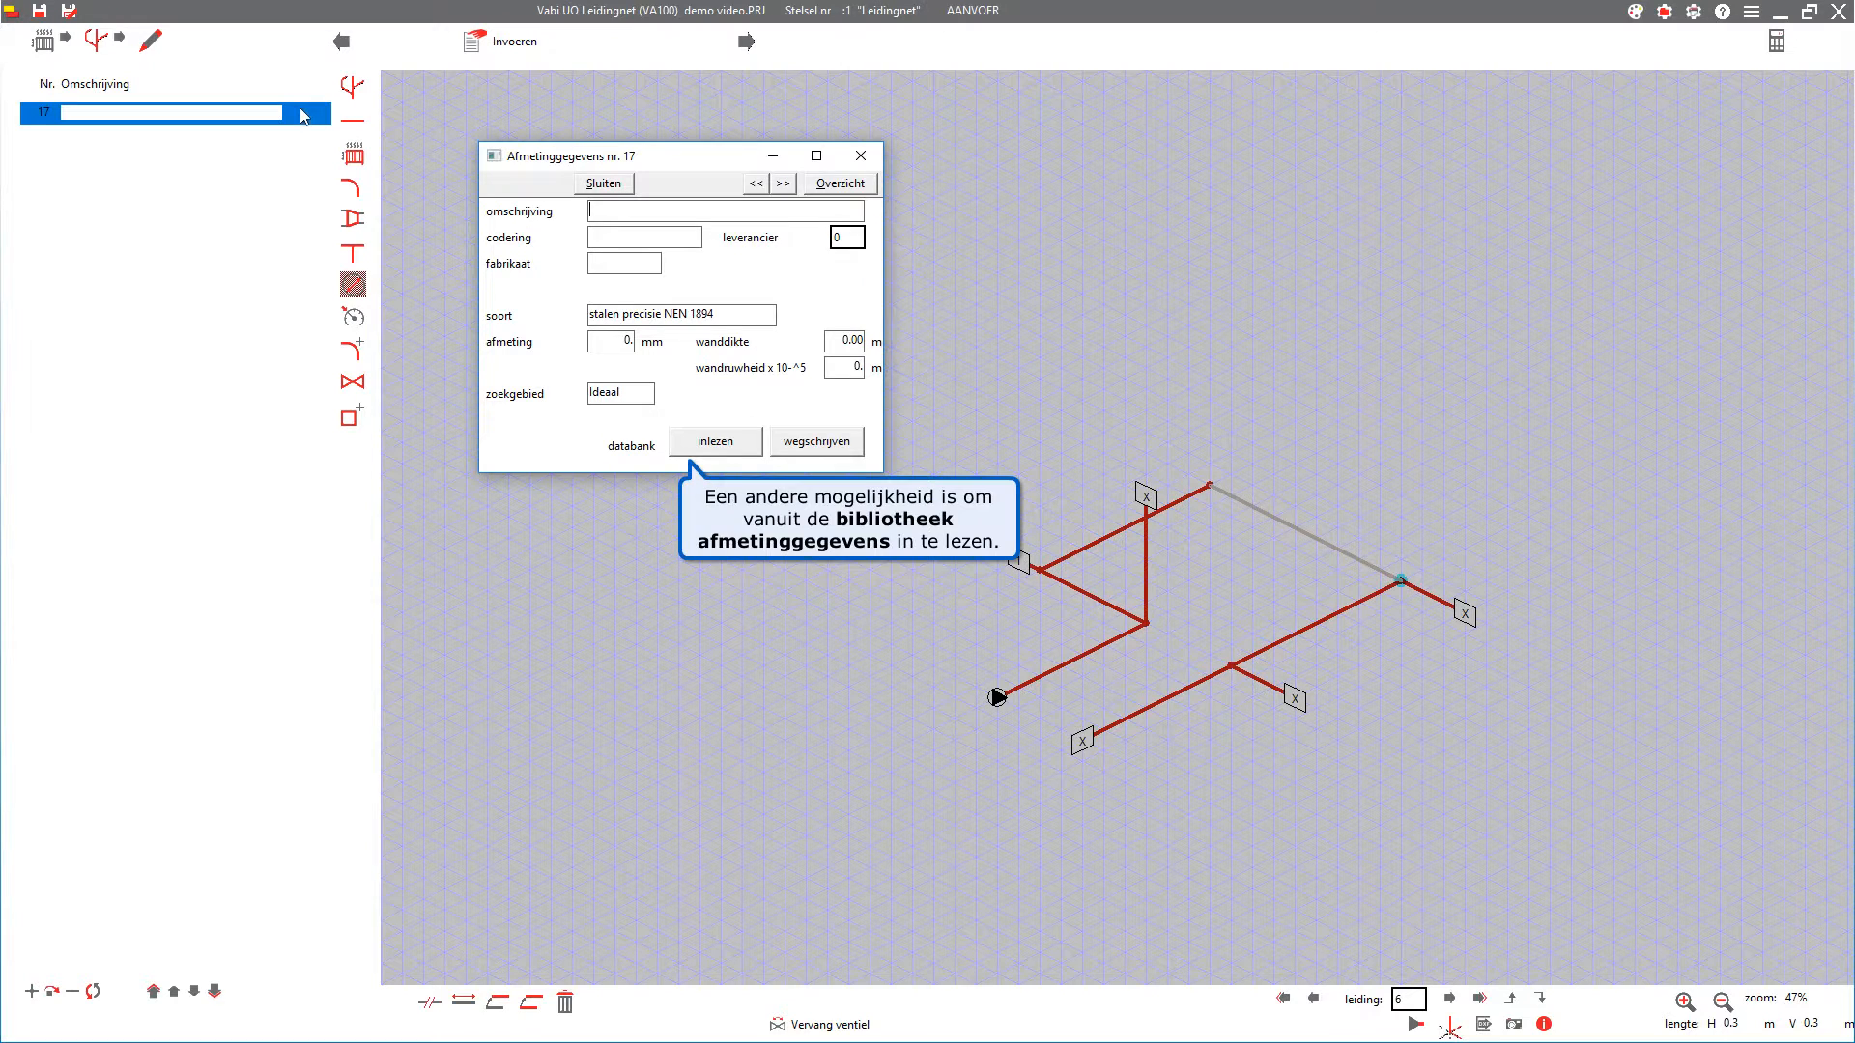
- Make an overview of the library sizes in the LEIDING databank for material naadloos st./vlam NEN 2323
{"action": "left_click", "coordinate": [708, 443]}
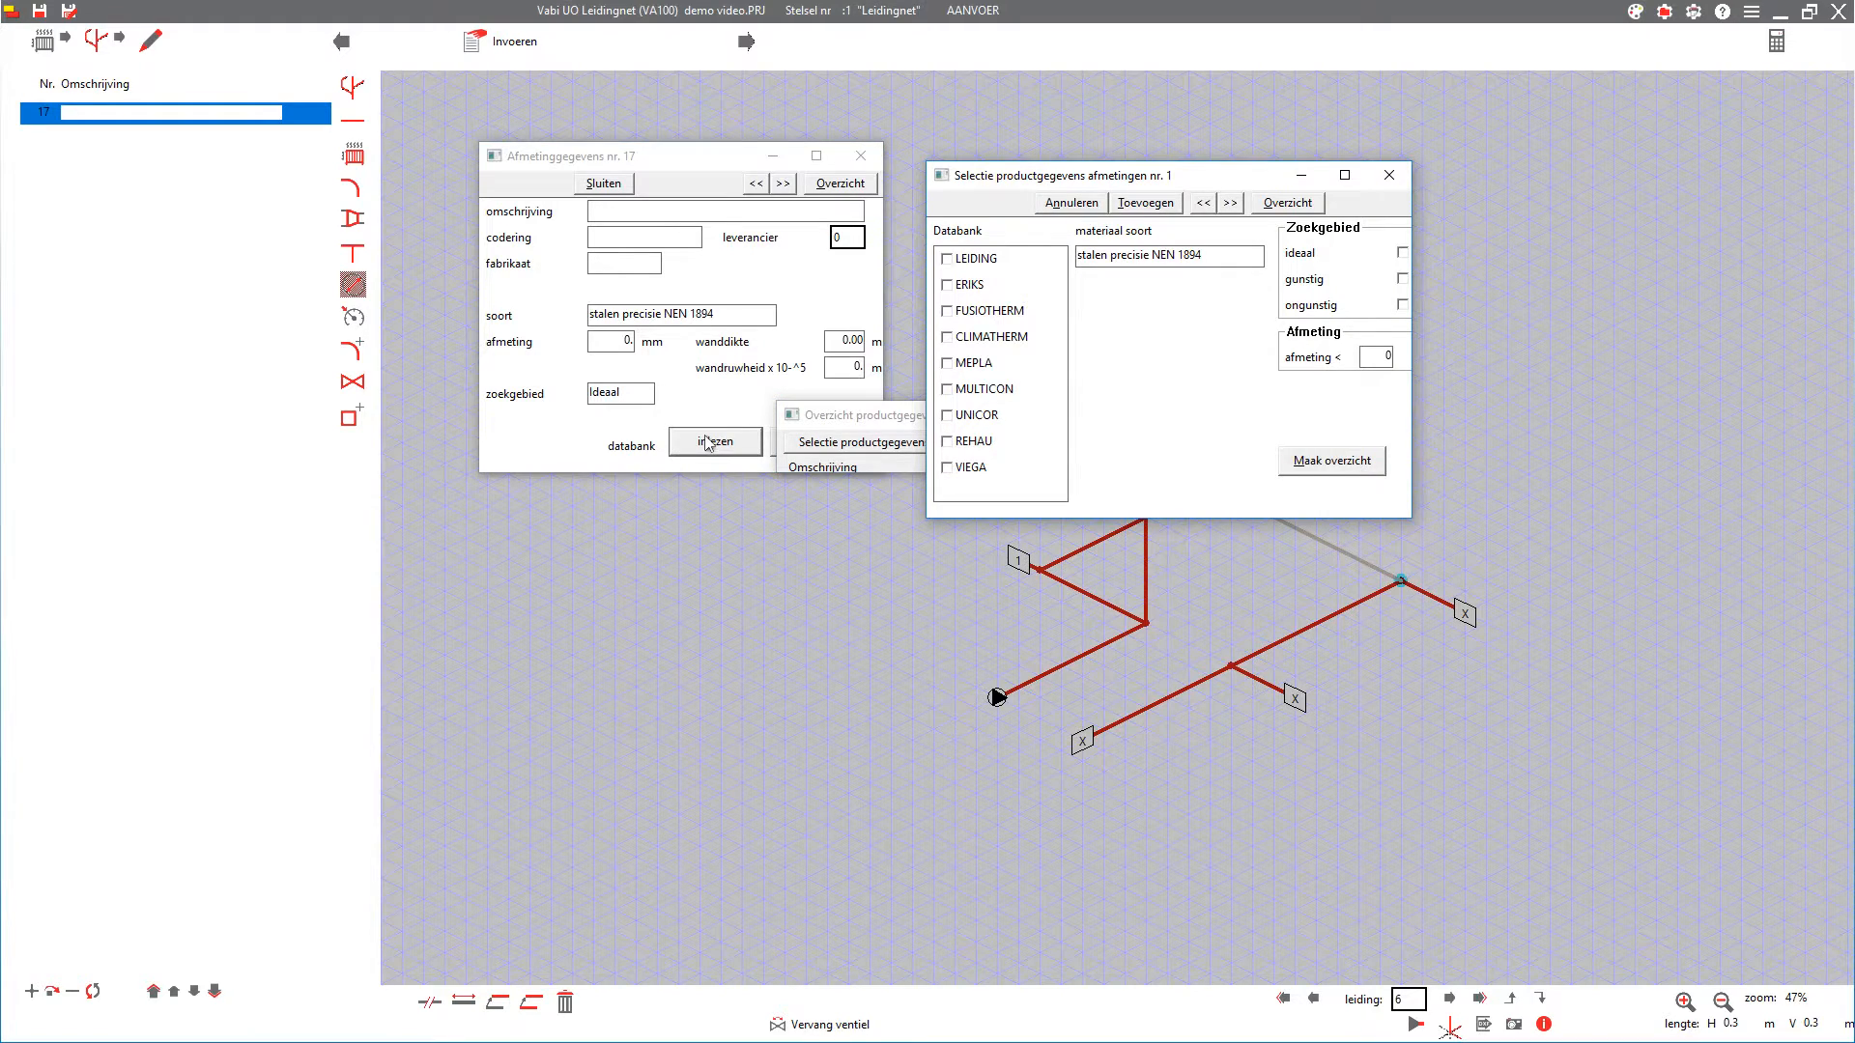
{"action": "left_click", "coordinate": [975, 260]}
{"action": "left_click", "coordinate": [1173, 259]}
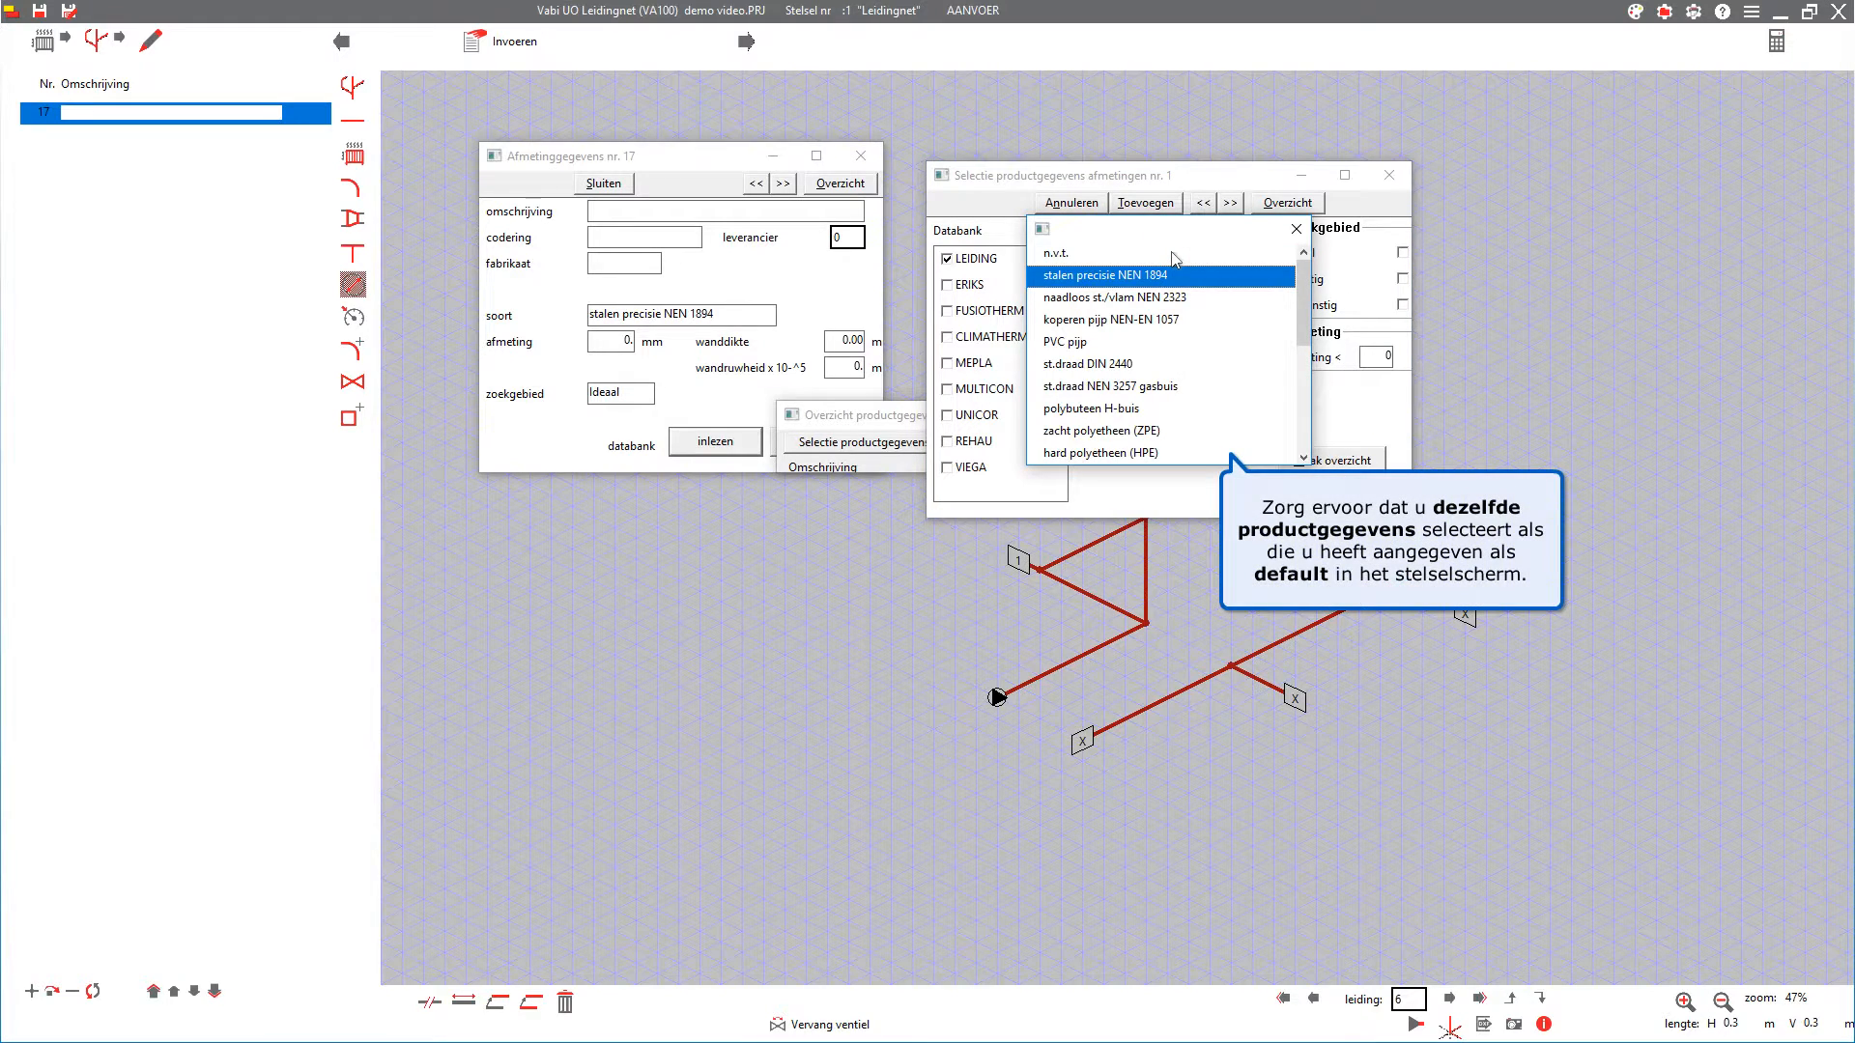
{"action": "left_click", "coordinate": [1108, 302]}
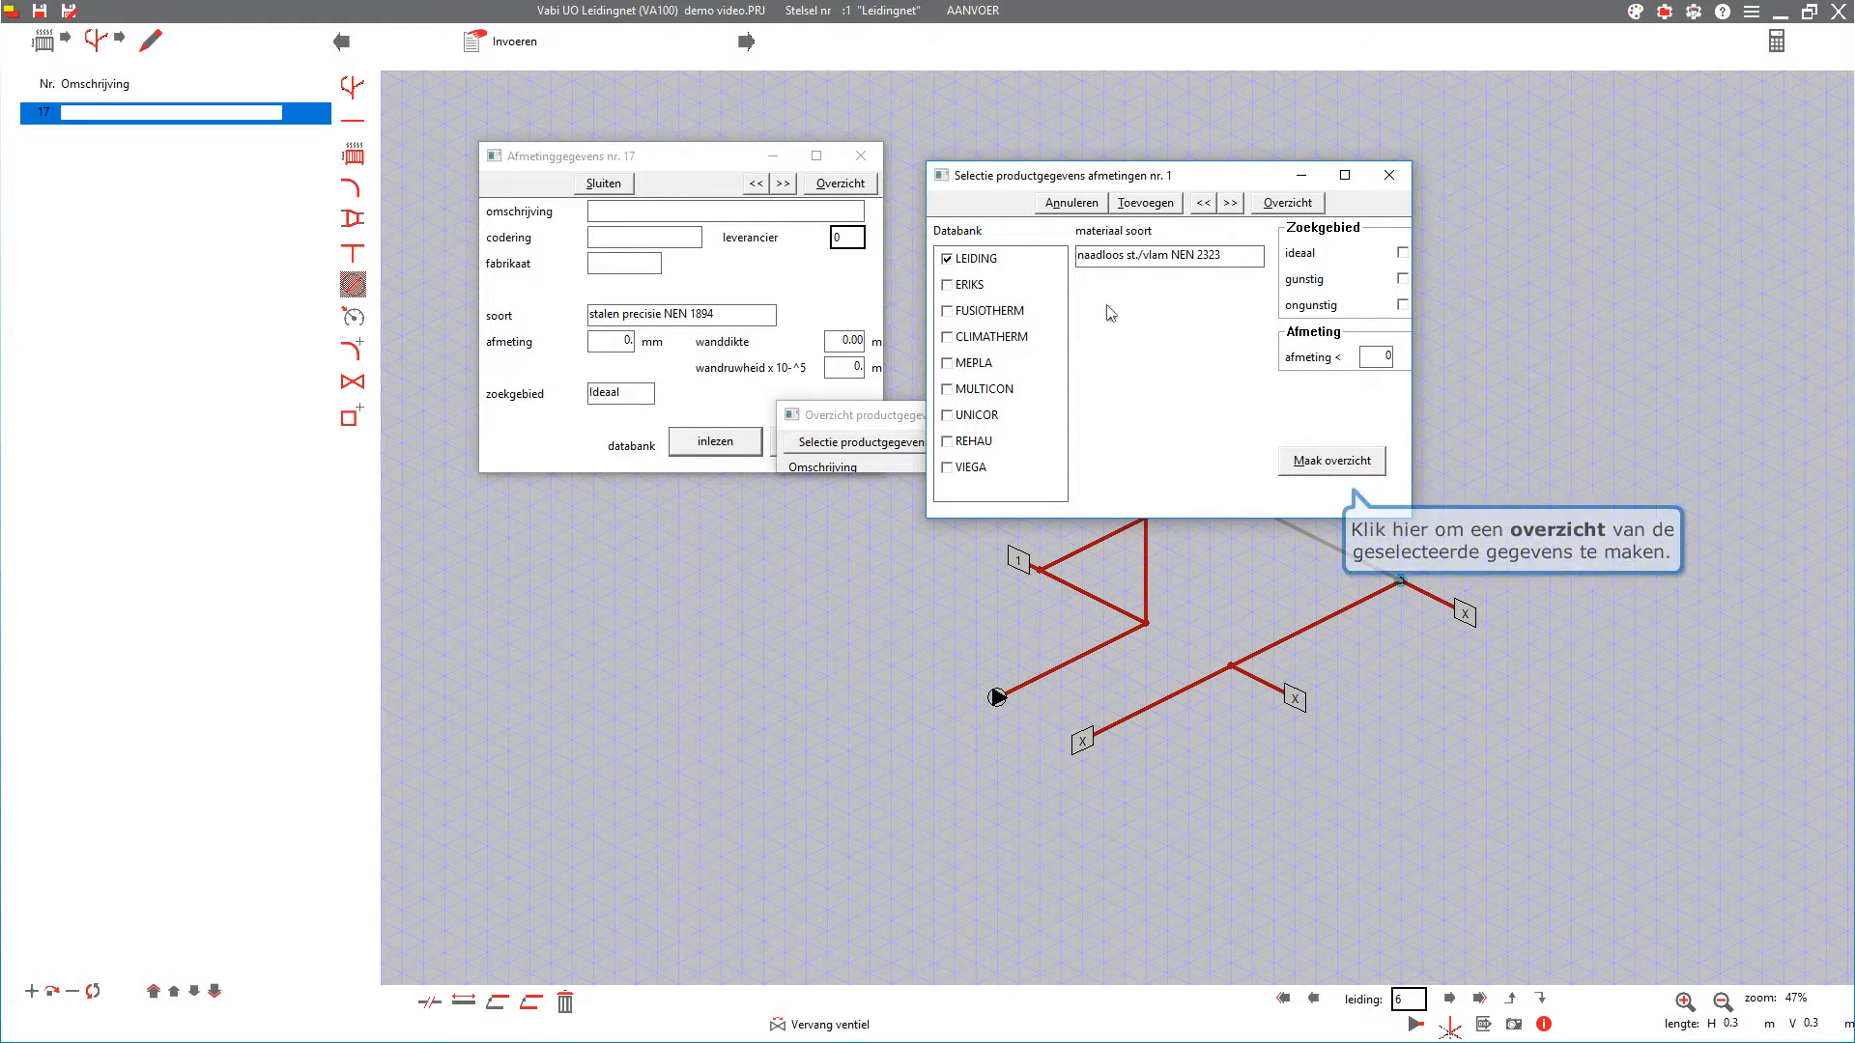
{"action": "left_click", "coordinate": [1301, 460]}
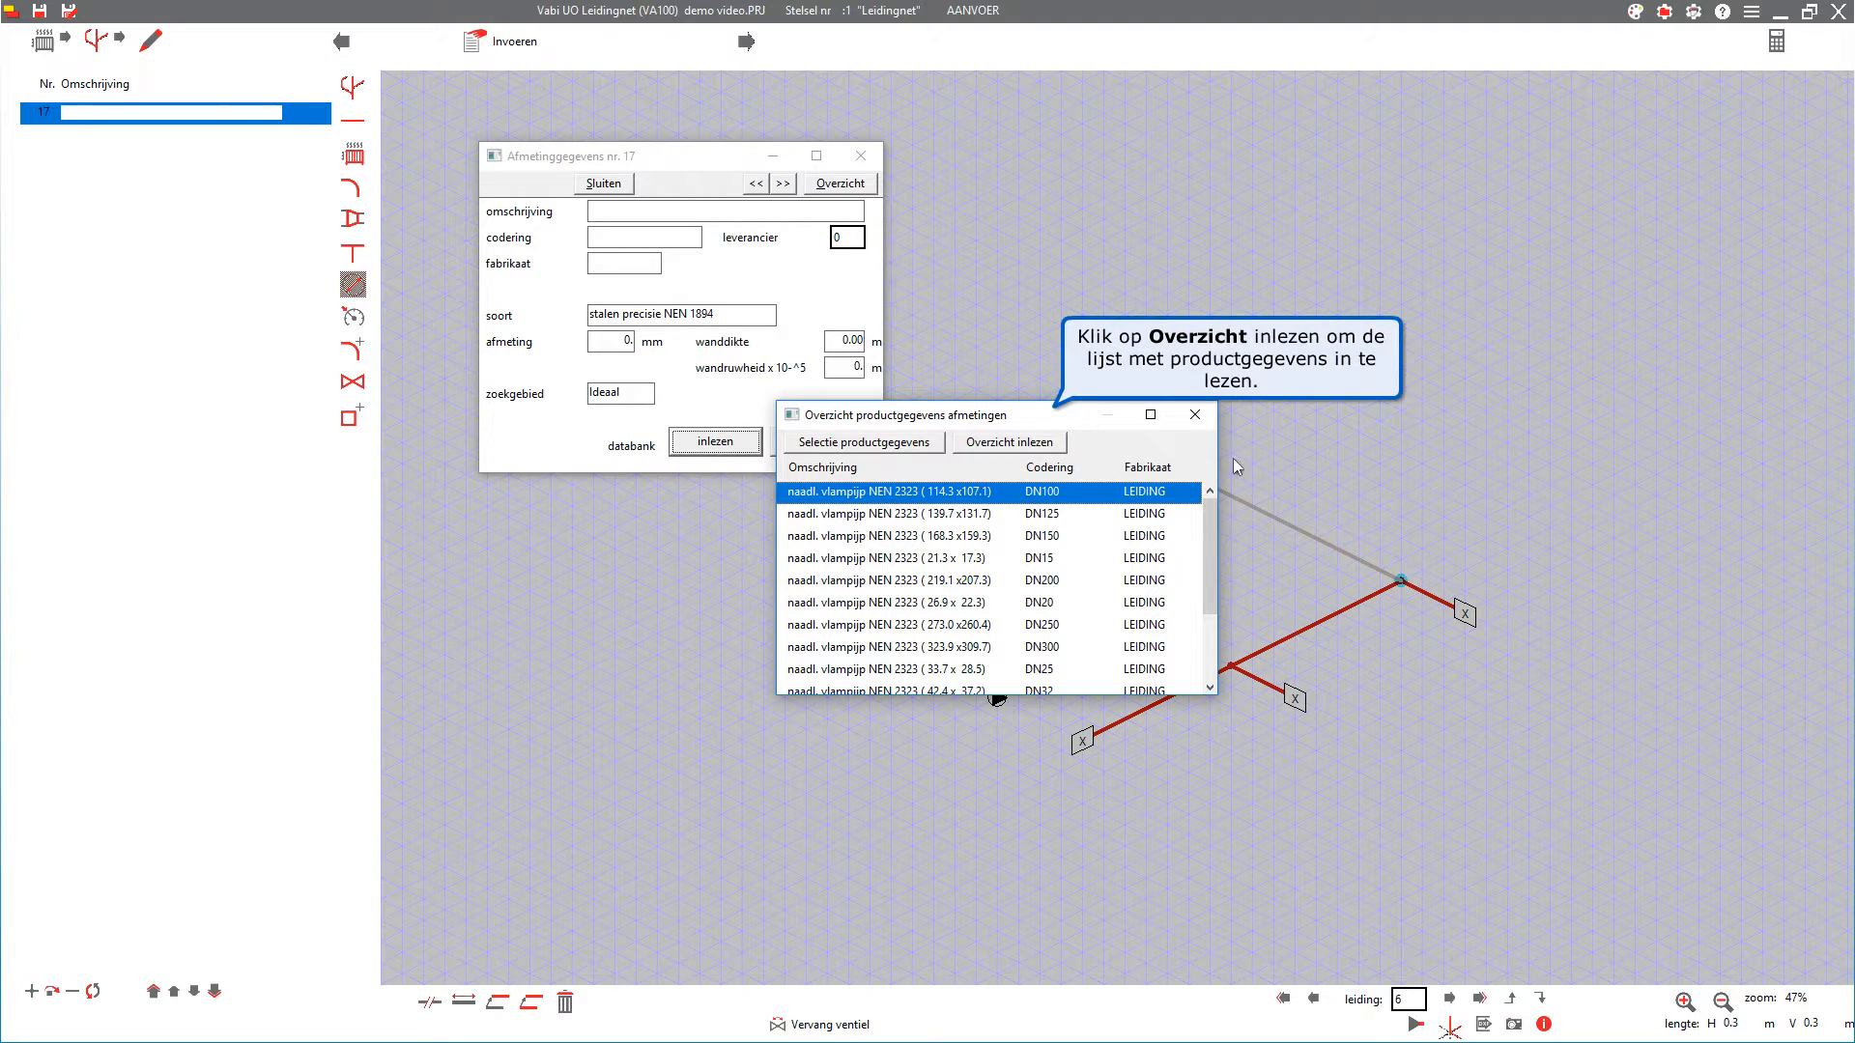
- Read the complete overview of library sizes into the project and close the size data
{"action": "left_click", "coordinate": [1046, 451]}
{"action": "left_click", "coordinate": [1099, 386]}
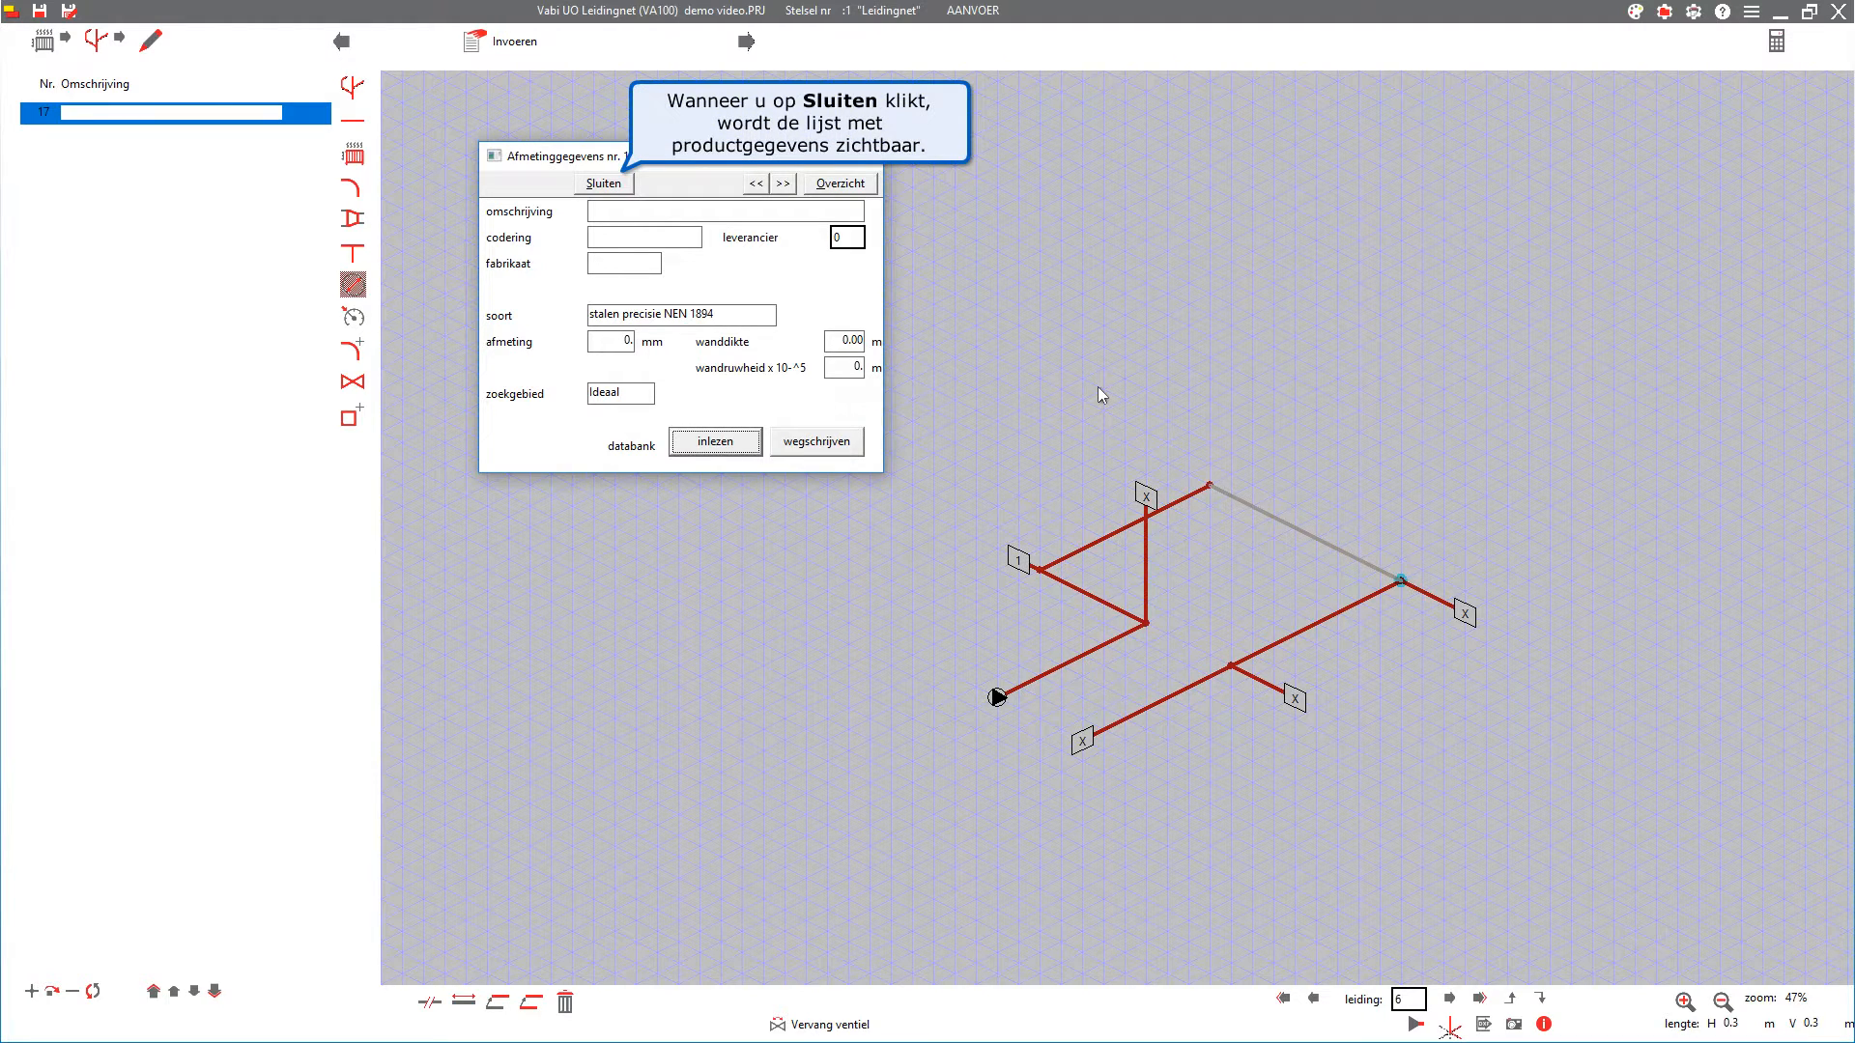
{"action": "left_click", "coordinate": [603, 183]}
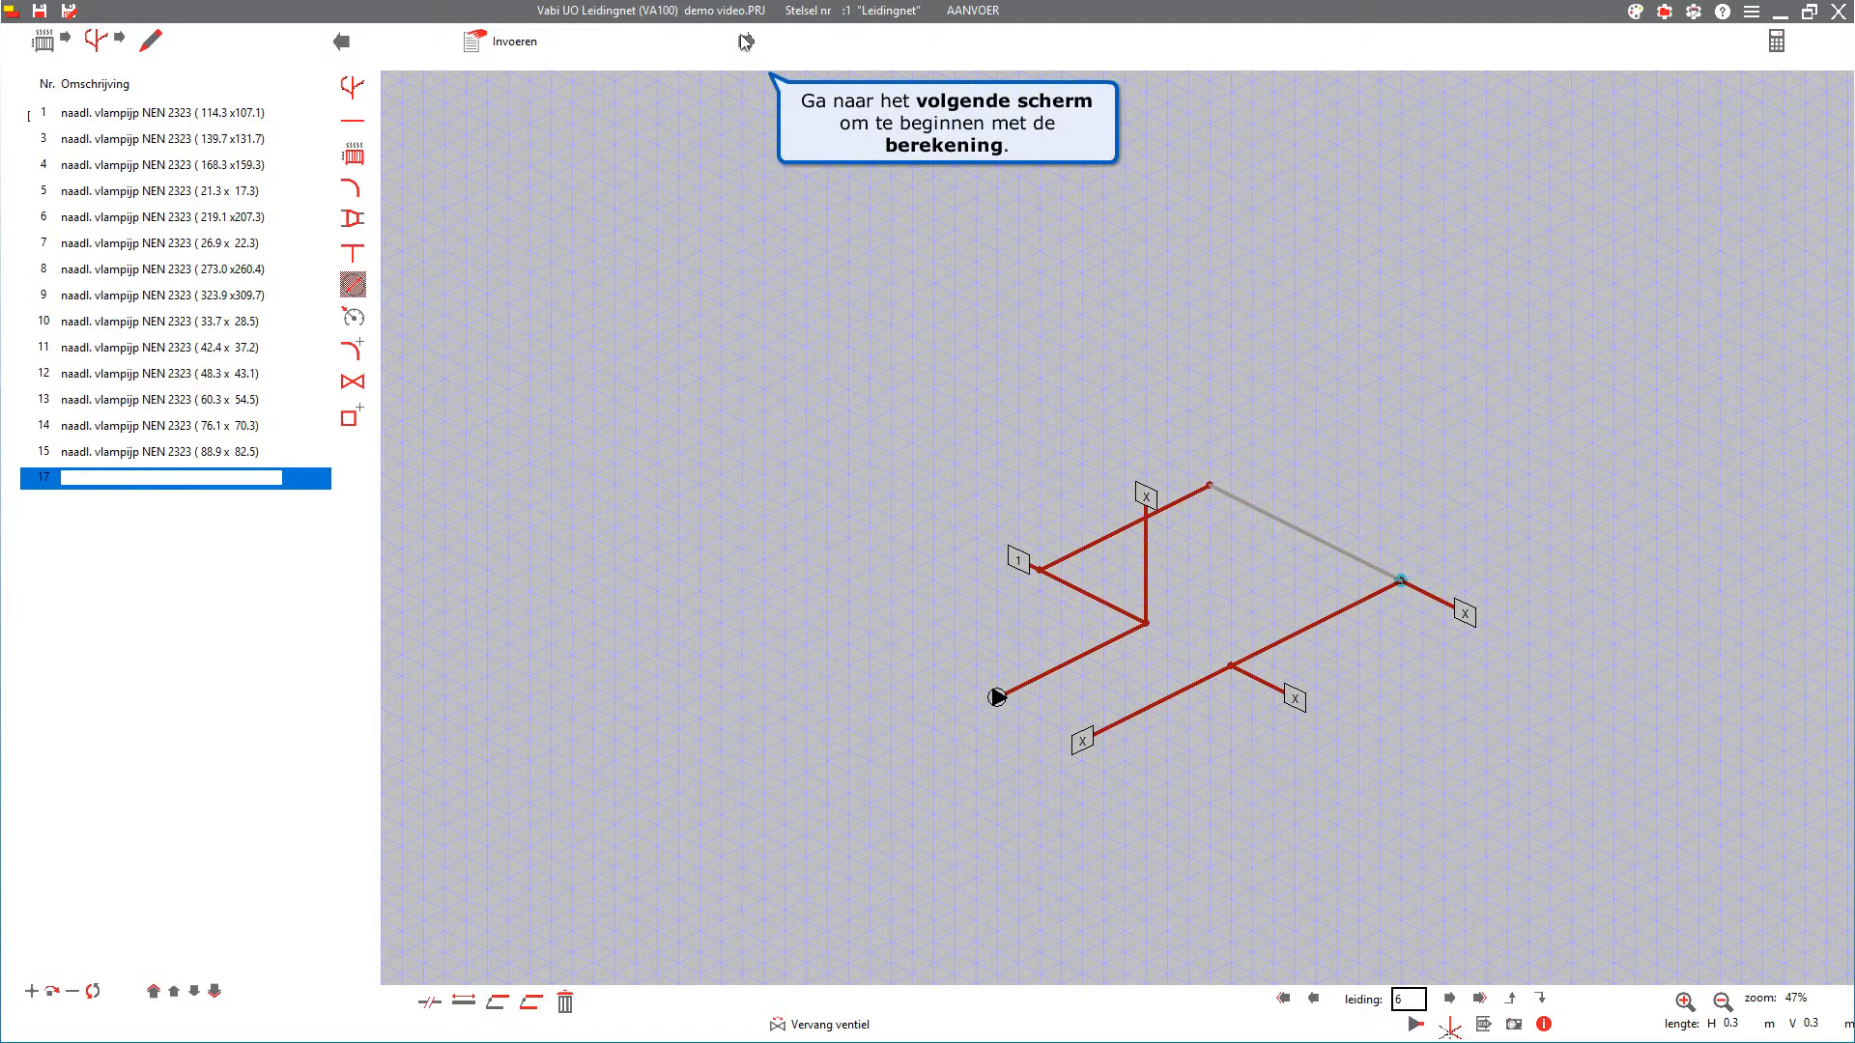
- Go to the calculation stage and start the output to calculate the pipe network
{"action": "left_click", "coordinate": [744, 40]}
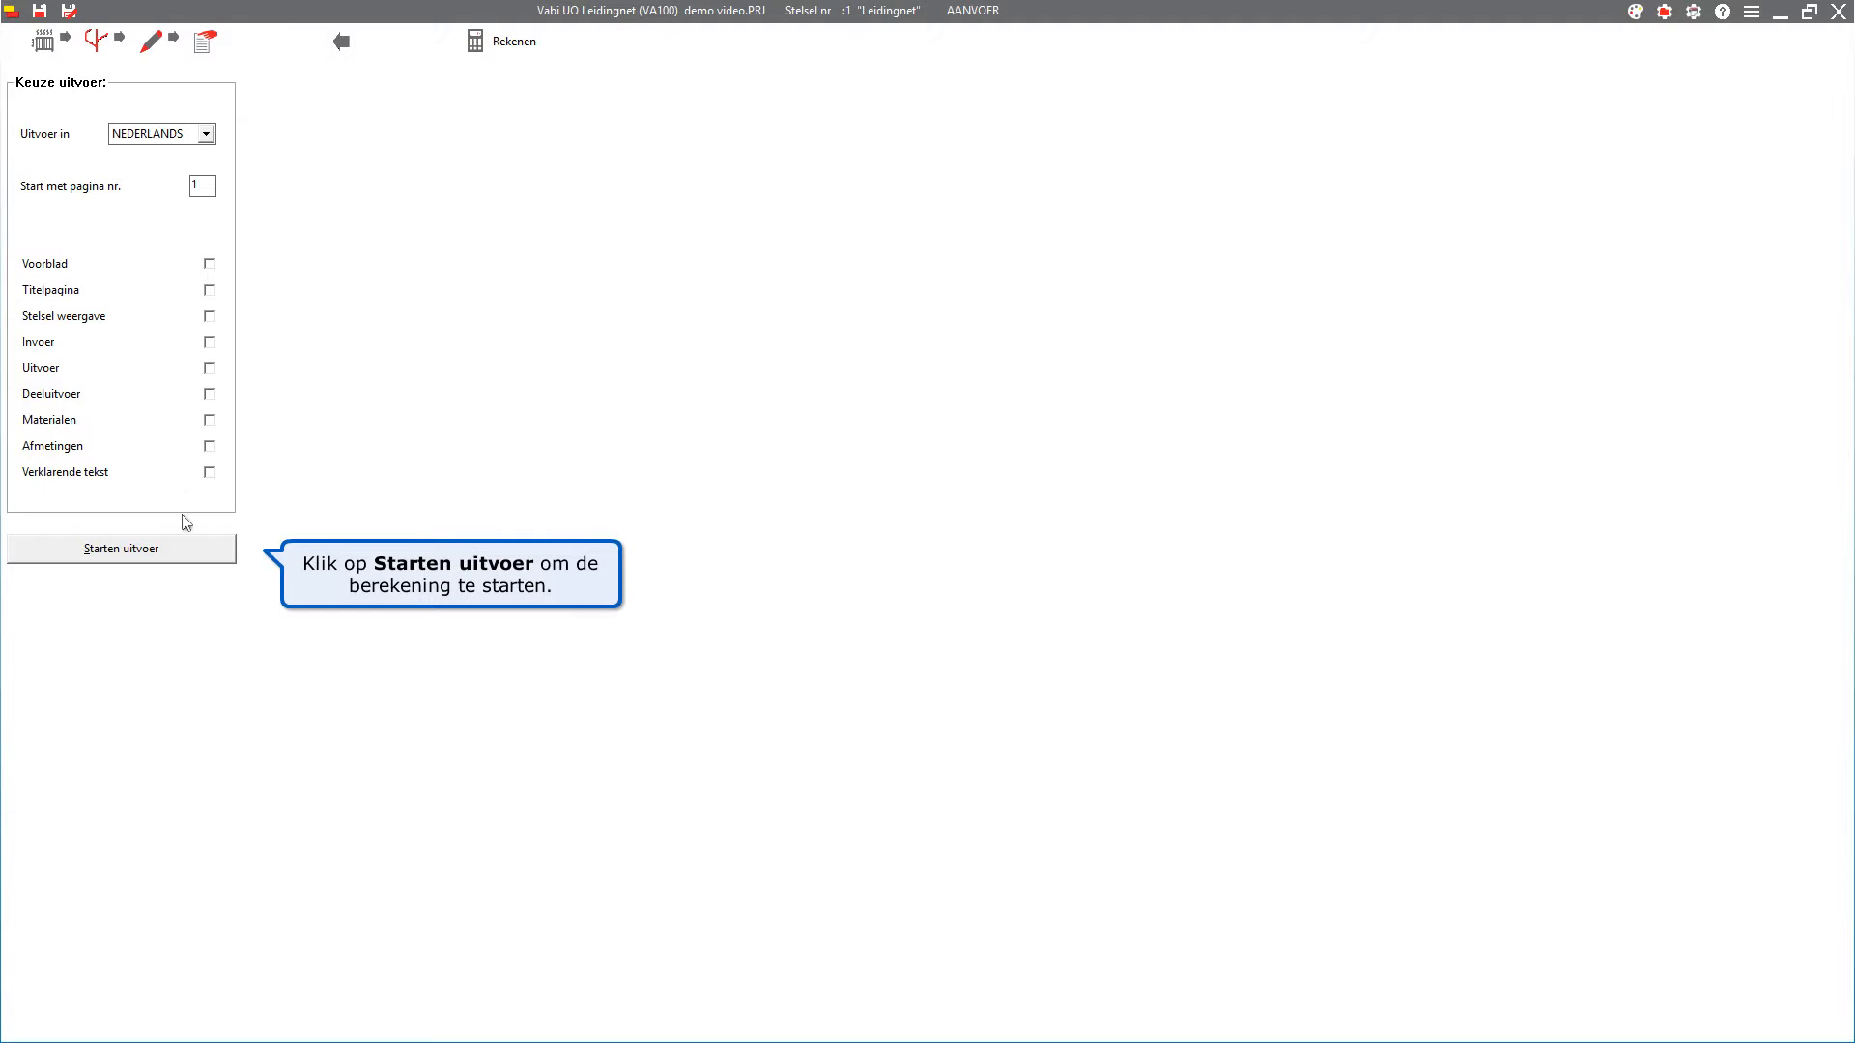
{"action": "left_click", "coordinate": [182, 545]}
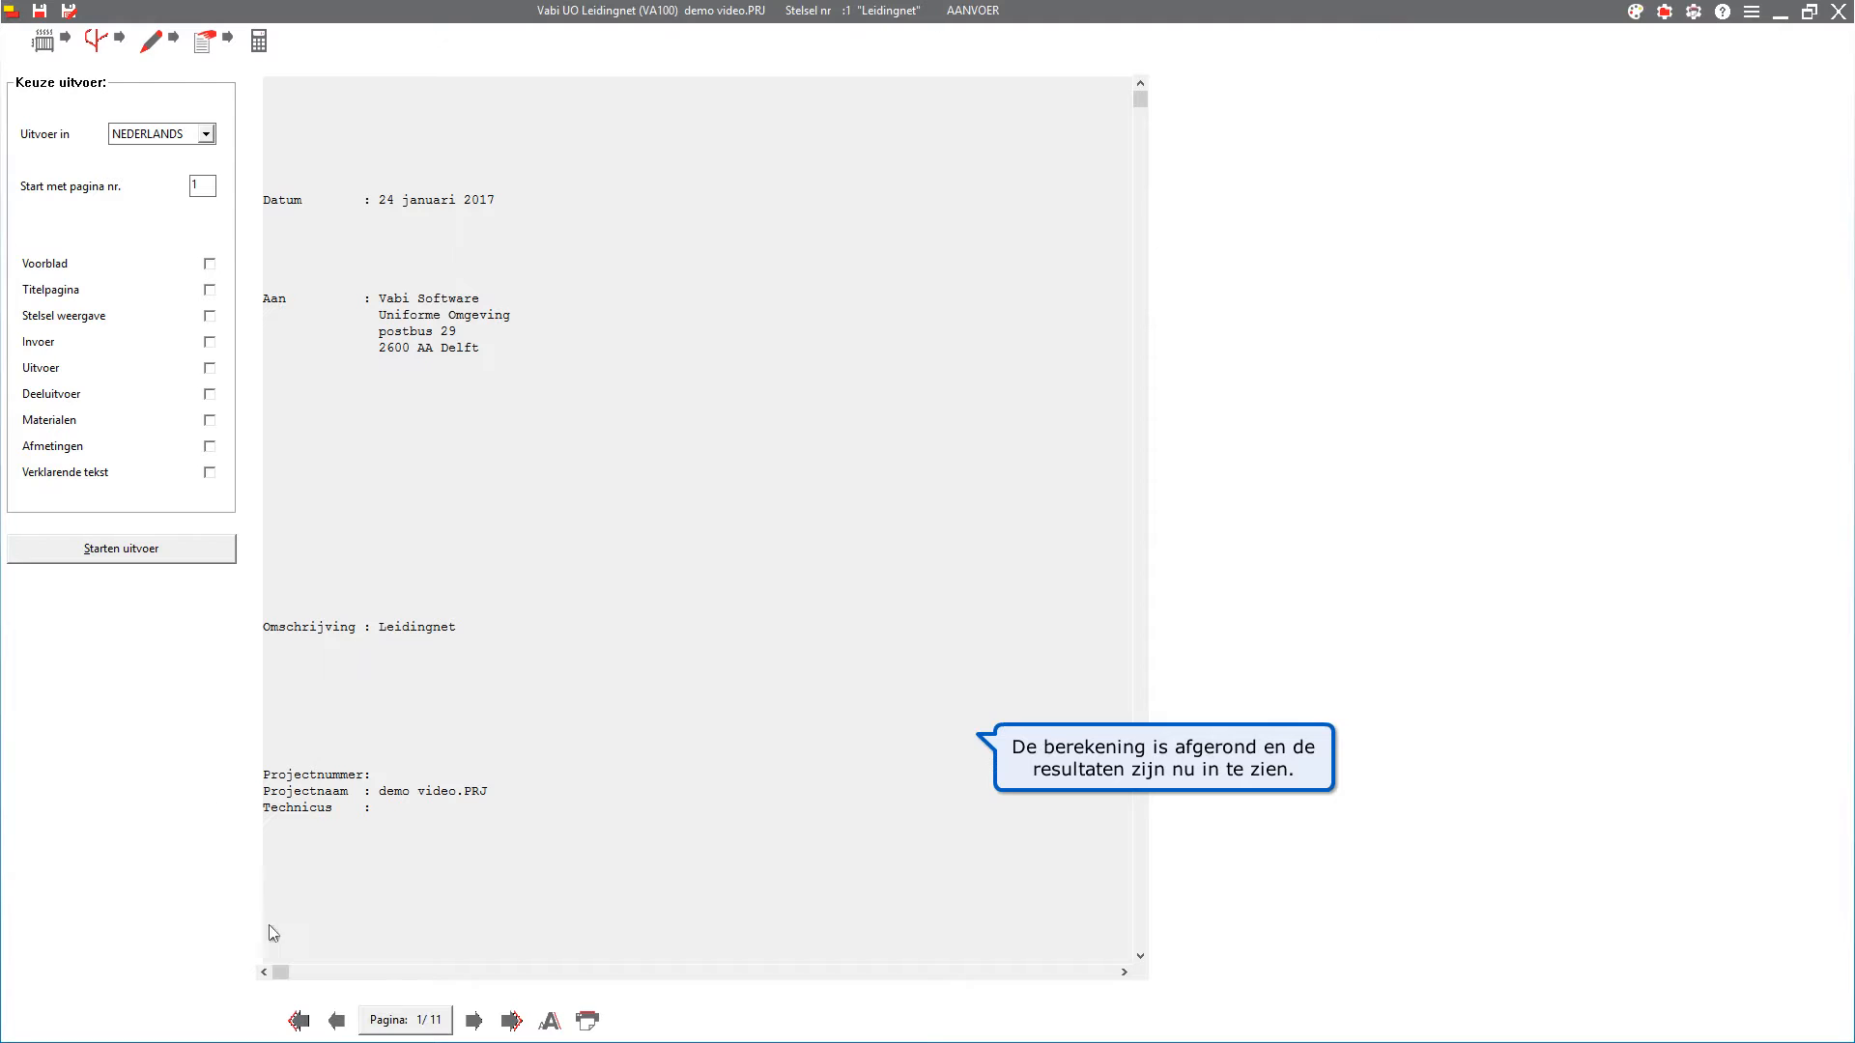
- Examine the calculation report page by page through page 11, including system settings, input data, results, materials, balancing and appliances
{"action": "left_click", "coordinate": [474, 1021]}
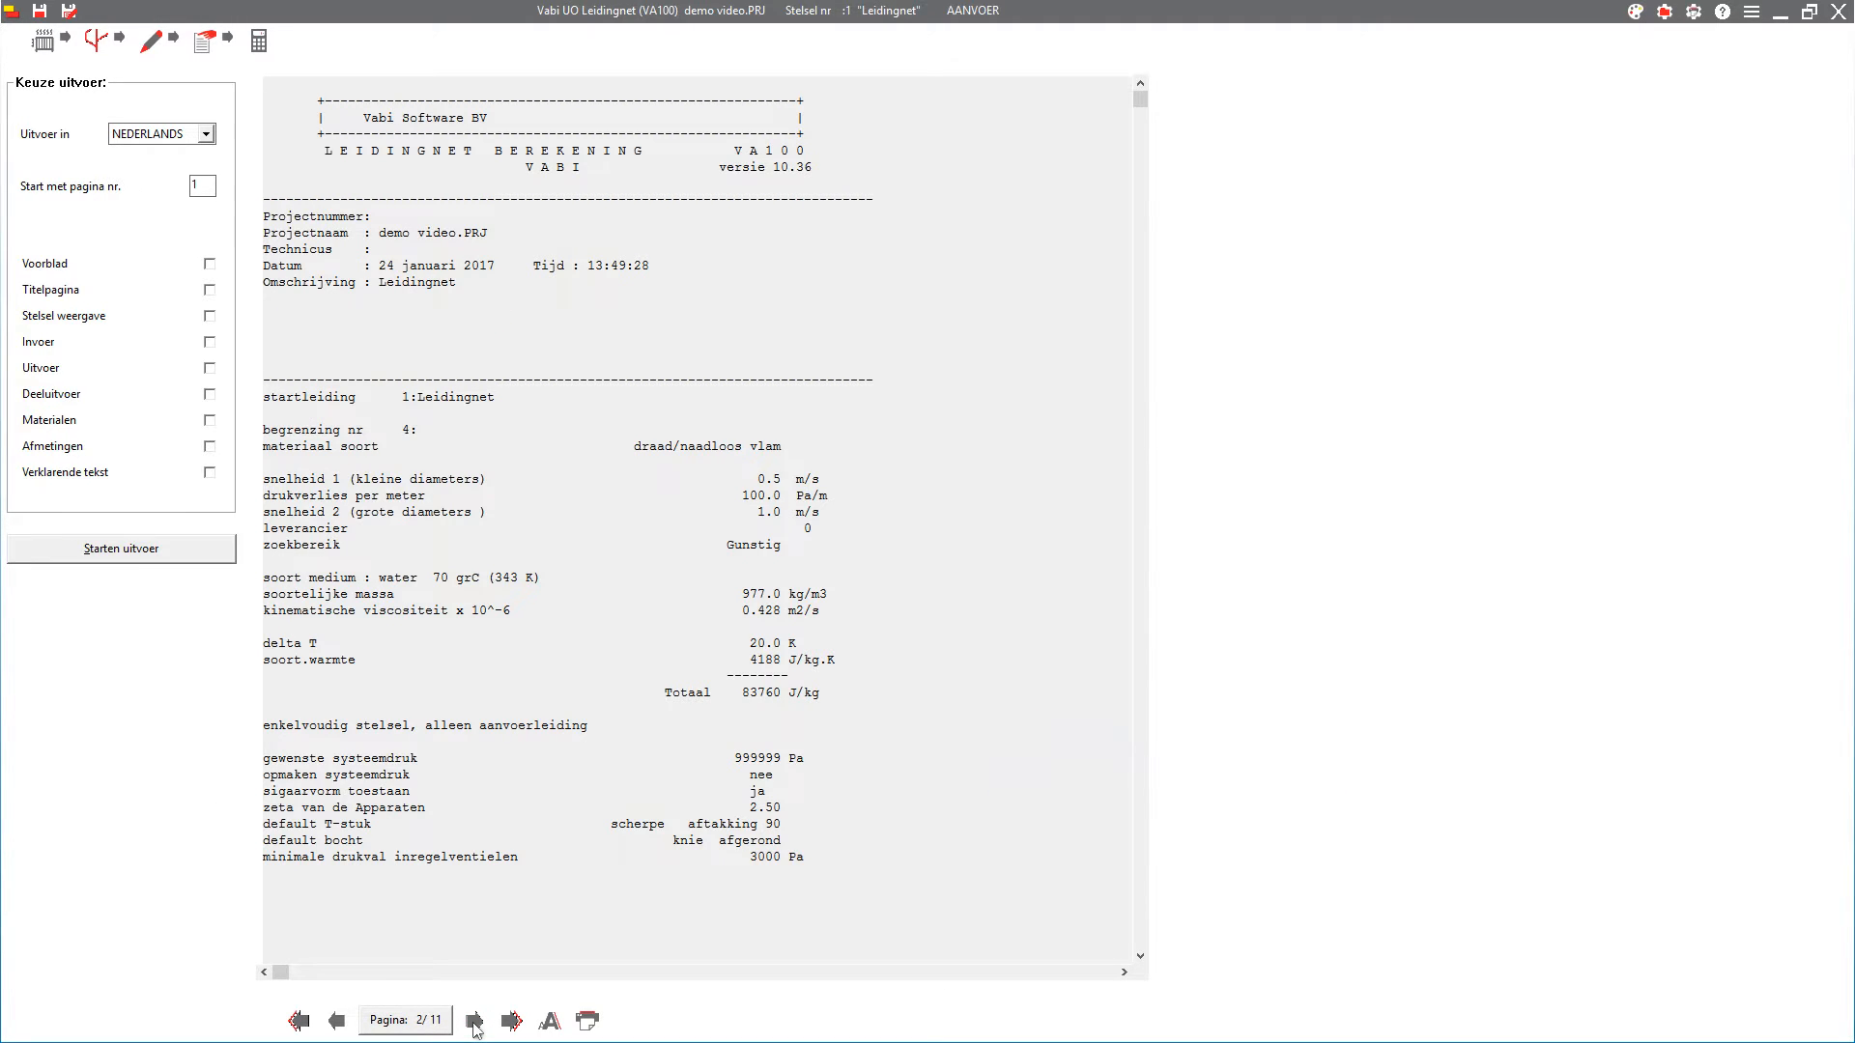
{"action": "left_click", "coordinate": [475, 1022]}
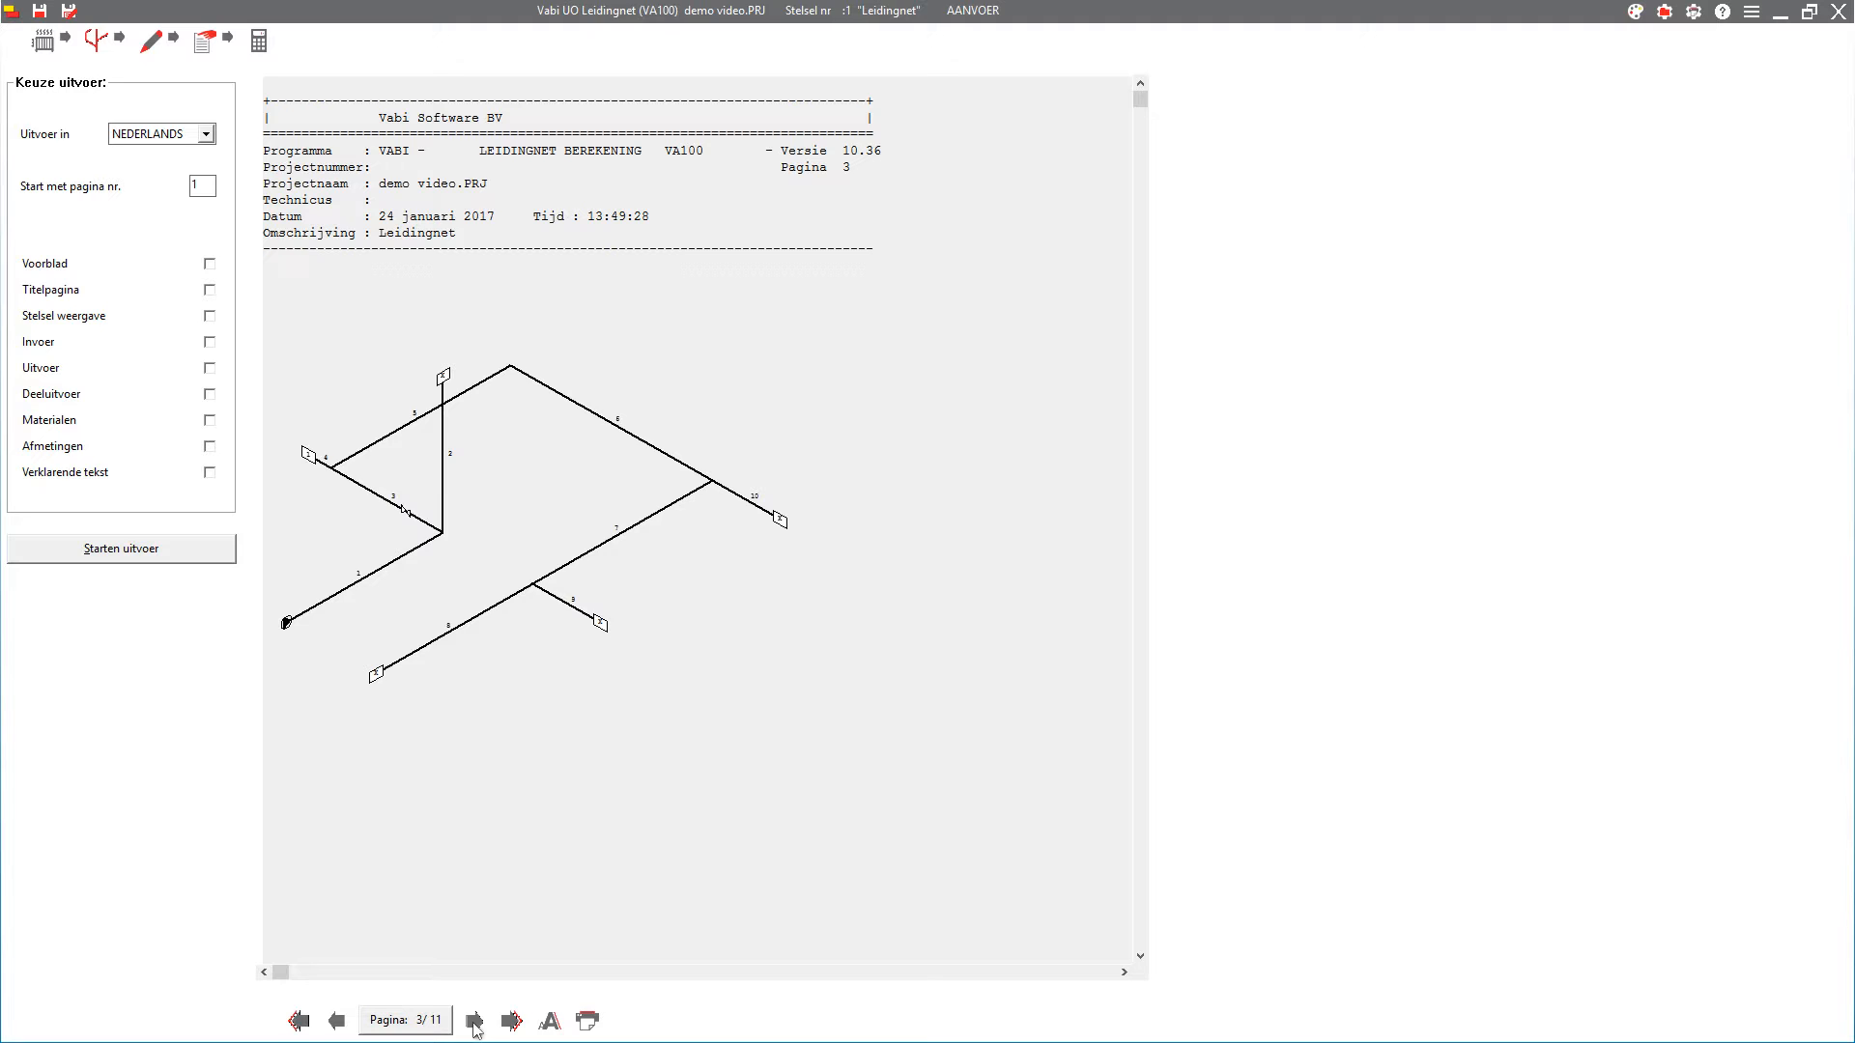
{"action": "left_click", "coordinate": [474, 1021]}
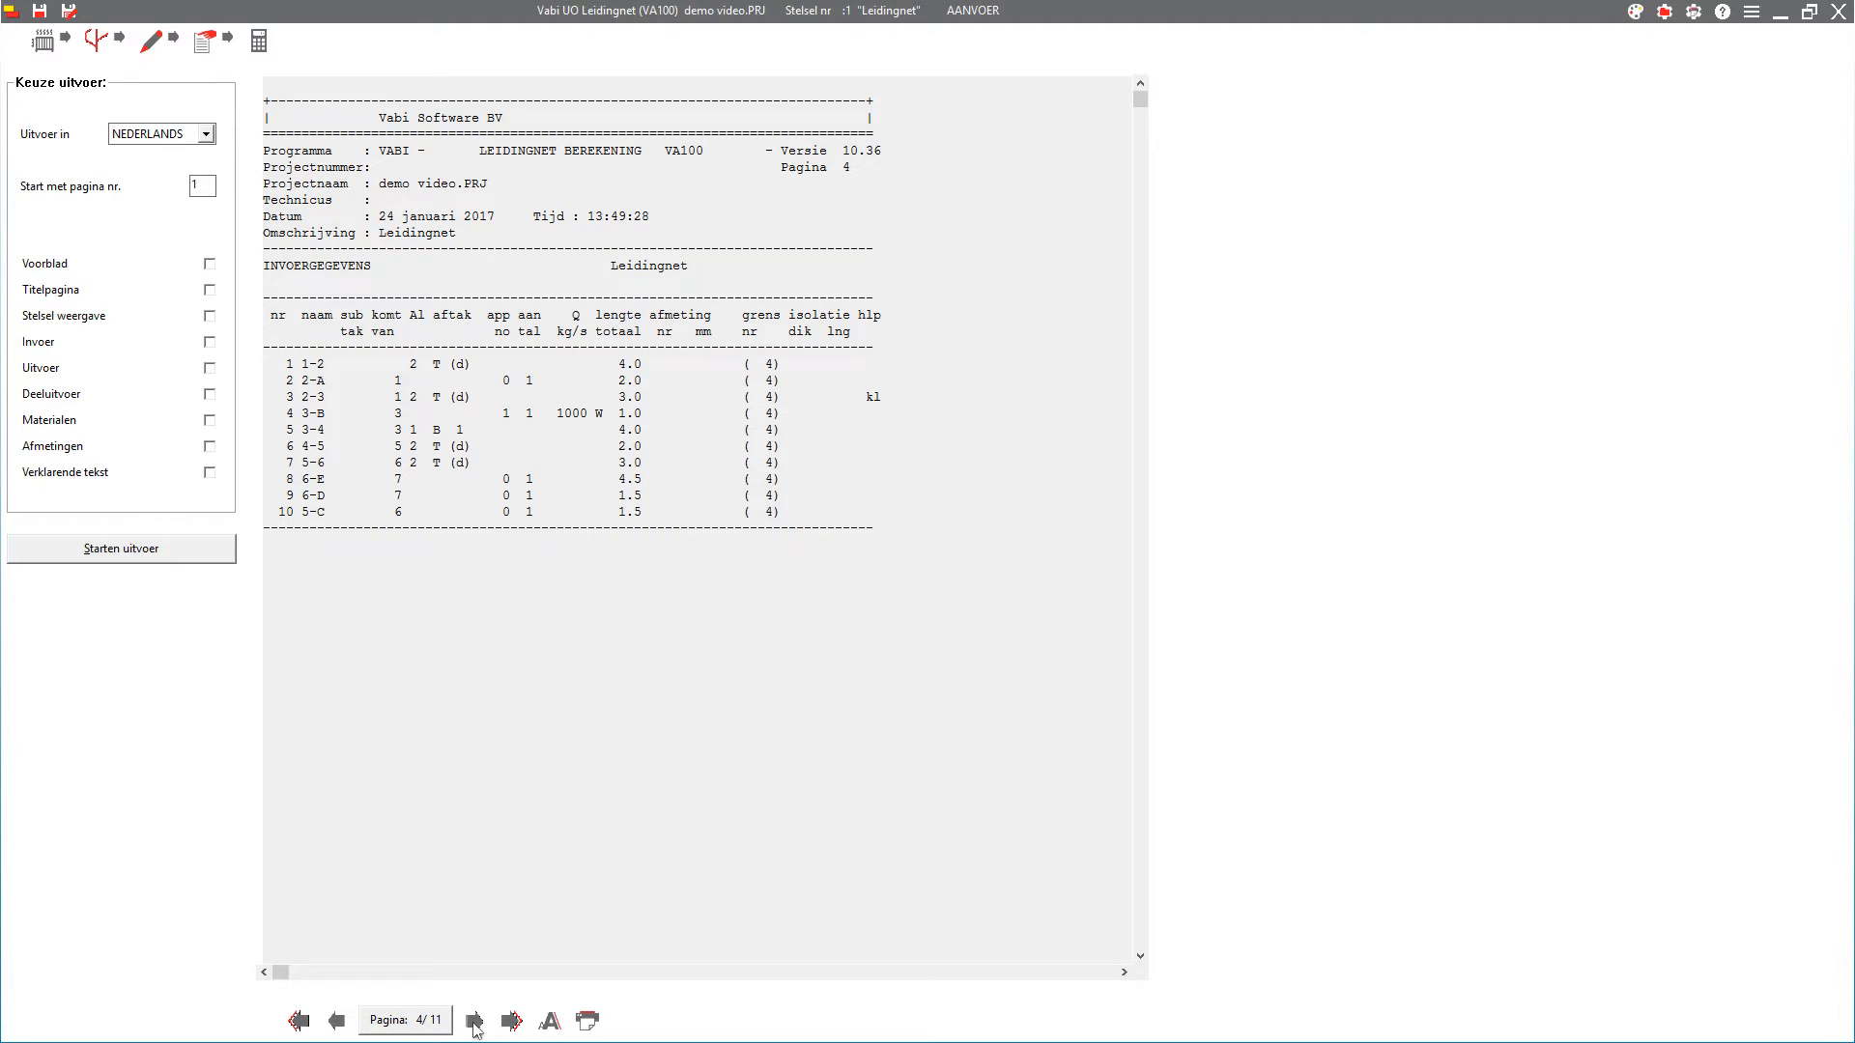
{"action": "left_click", "coordinate": [474, 1021]}
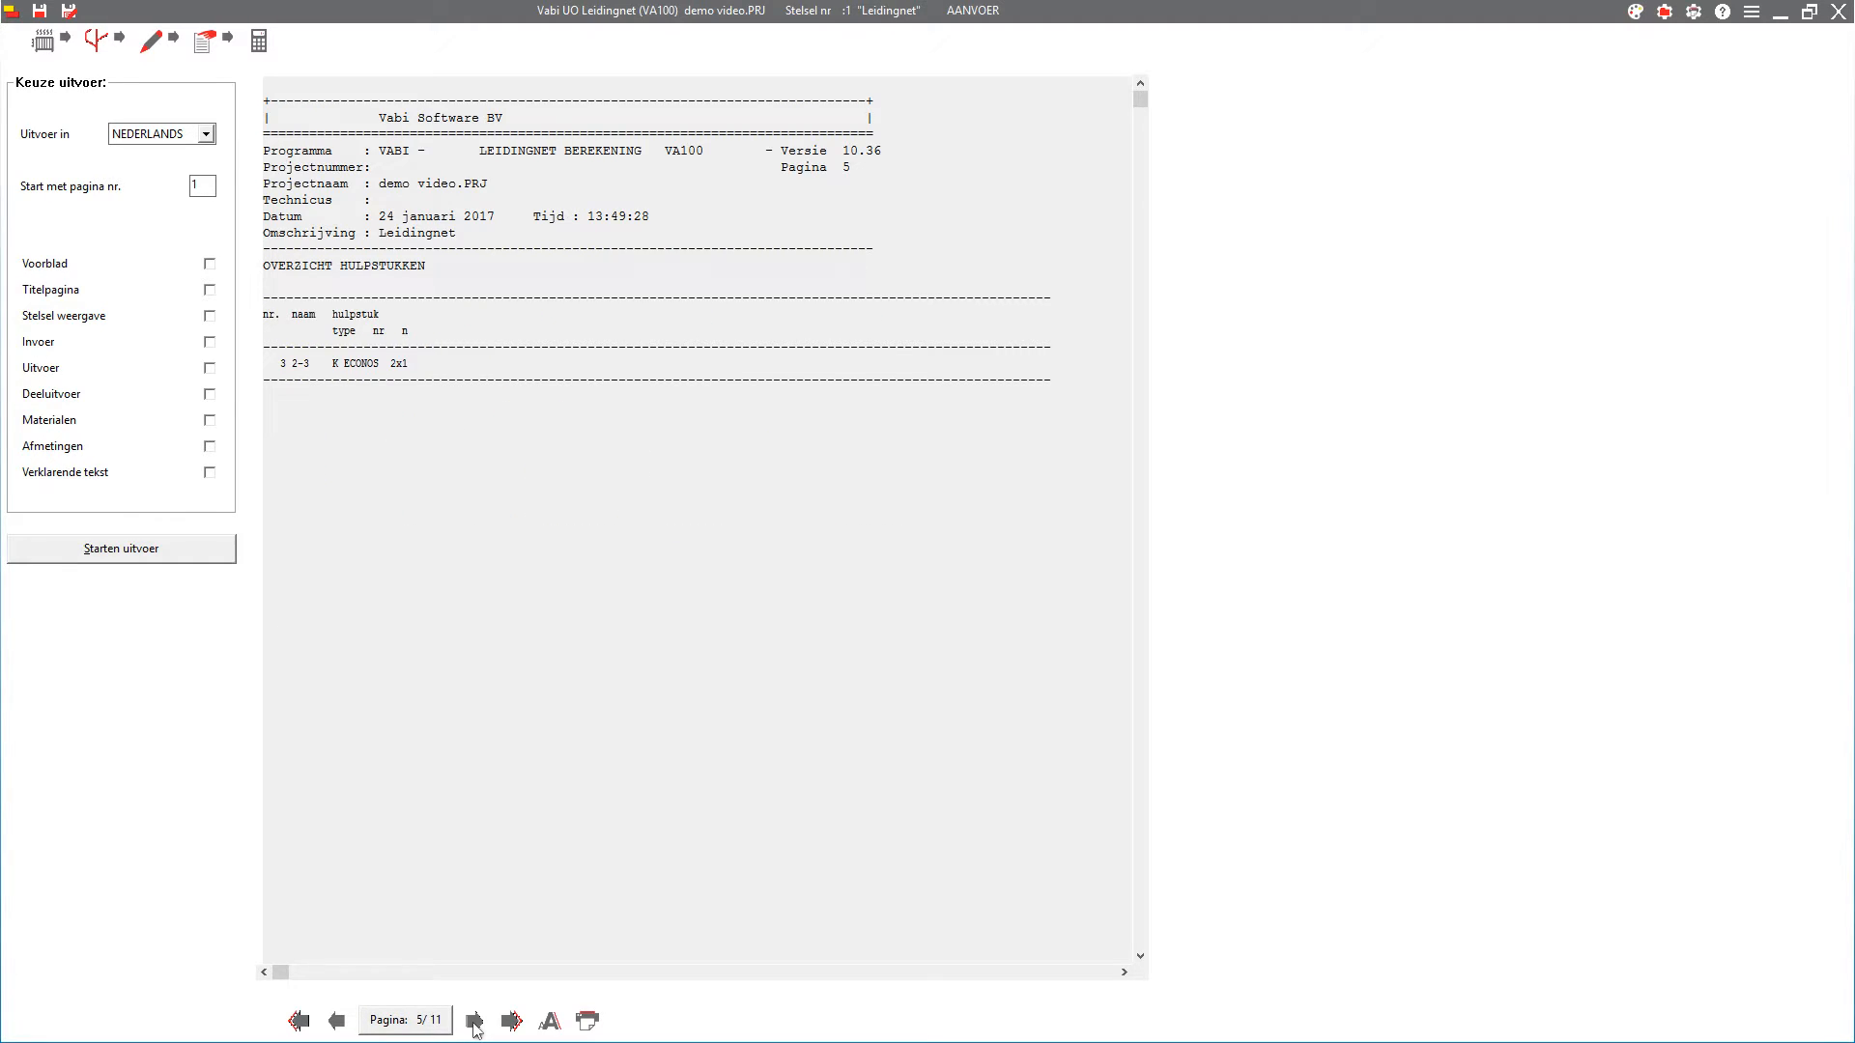
{"action": "left_click", "coordinate": [474, 1021]}
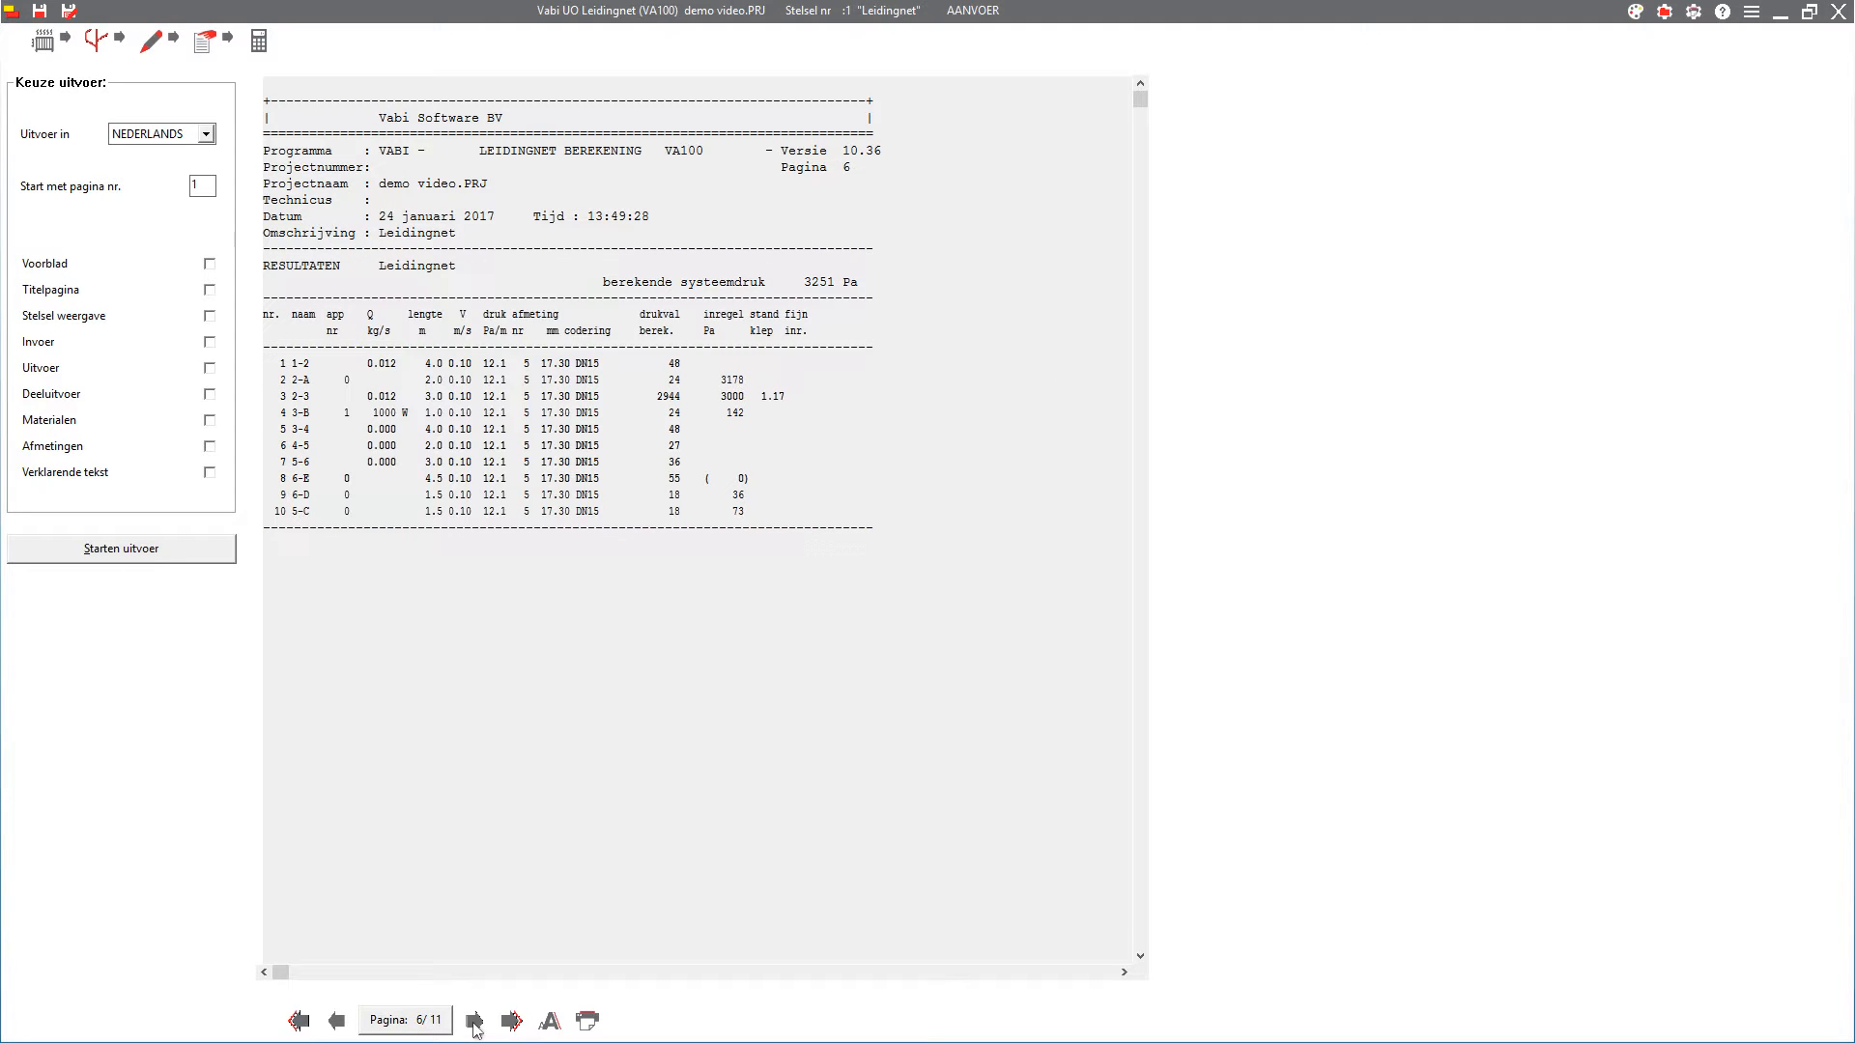
{"action": "left_click", "coordinate": [474, 1021]}
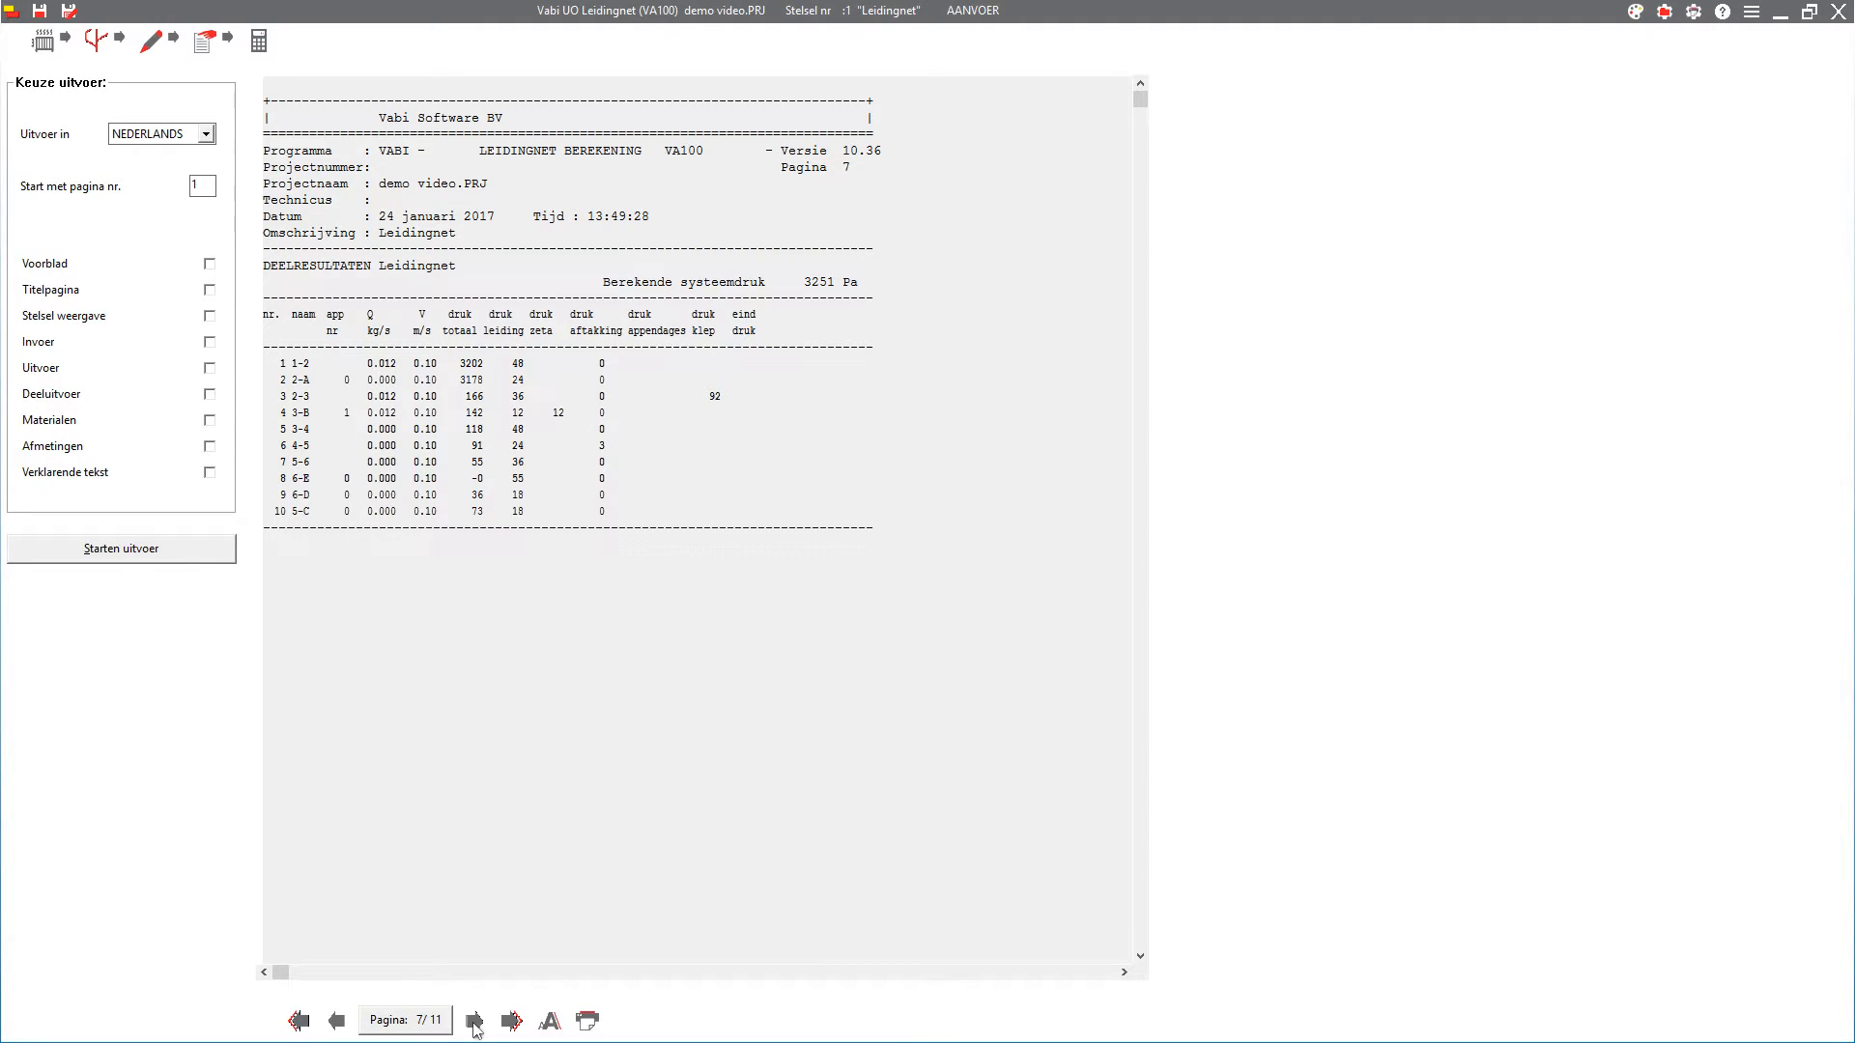
{"action": "left_click", "coordinate": [475, 1021]}
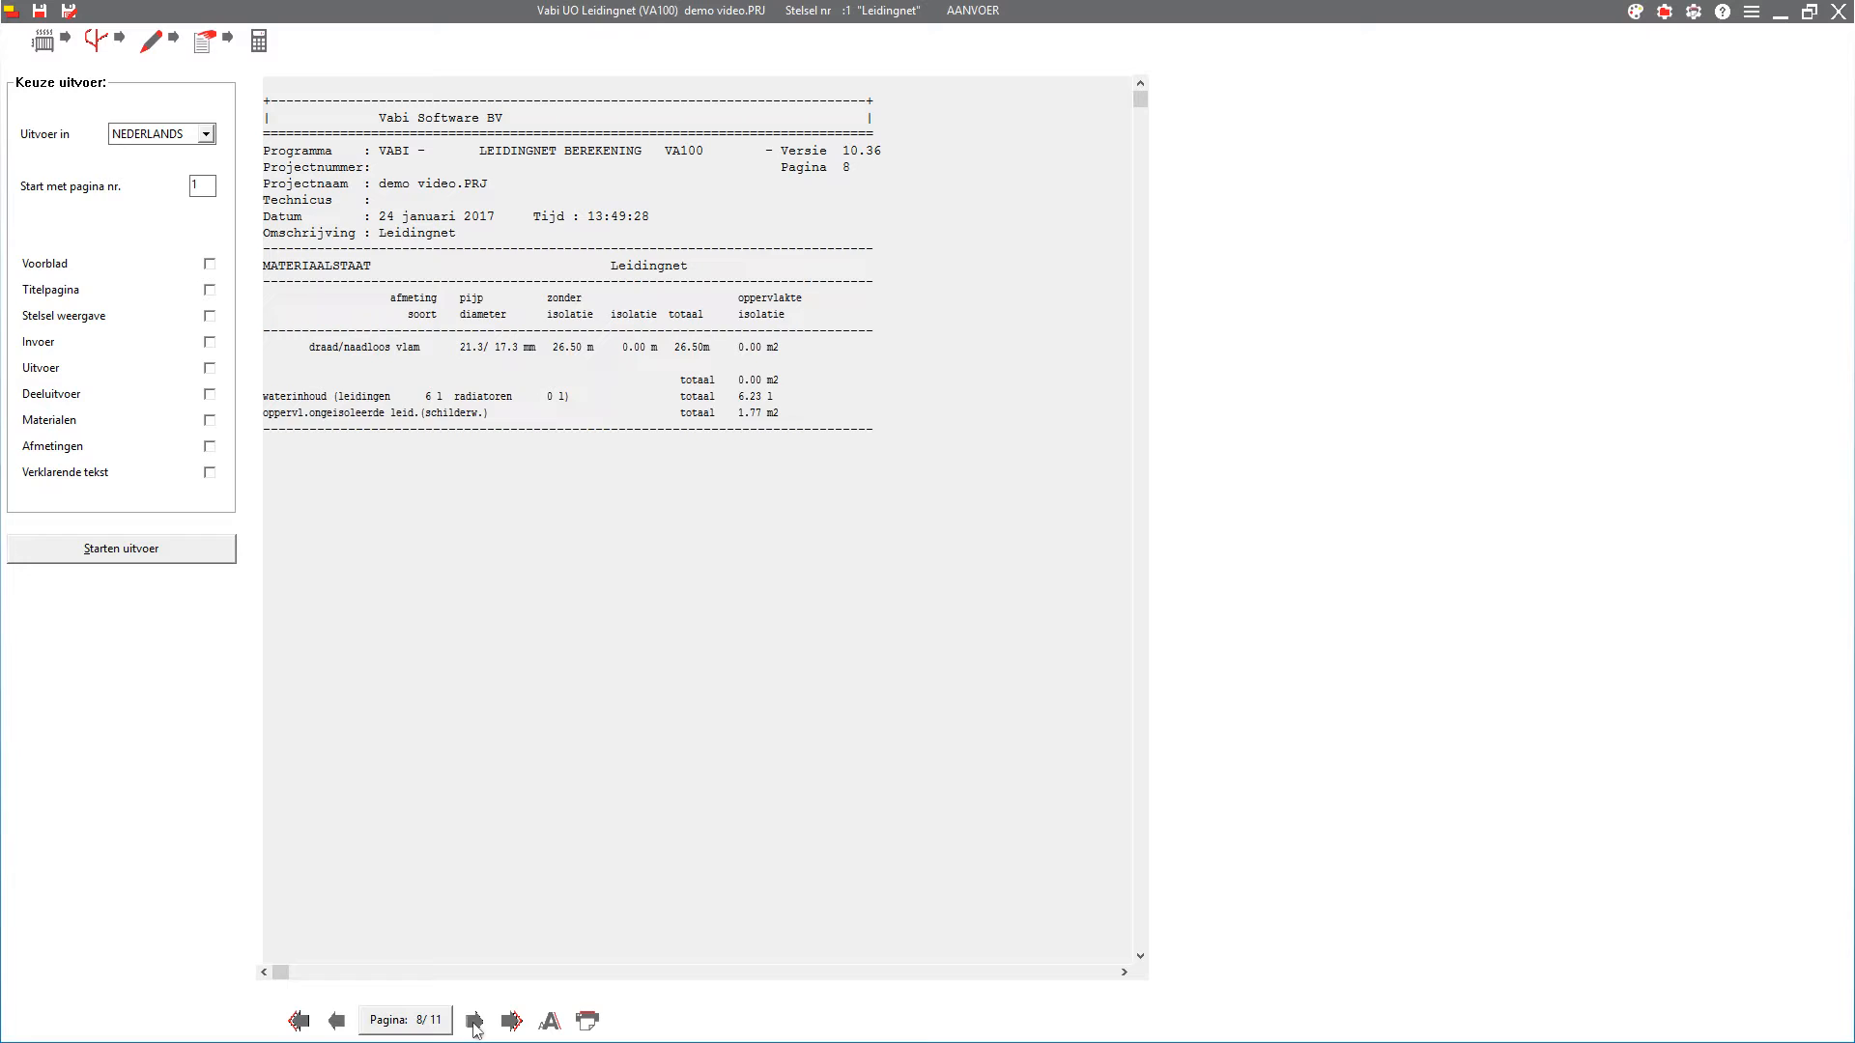
{"action": "left_click", "coordinate": [475, 1021]}
{"action": "left_click", "coordinate": [474, 1021]}
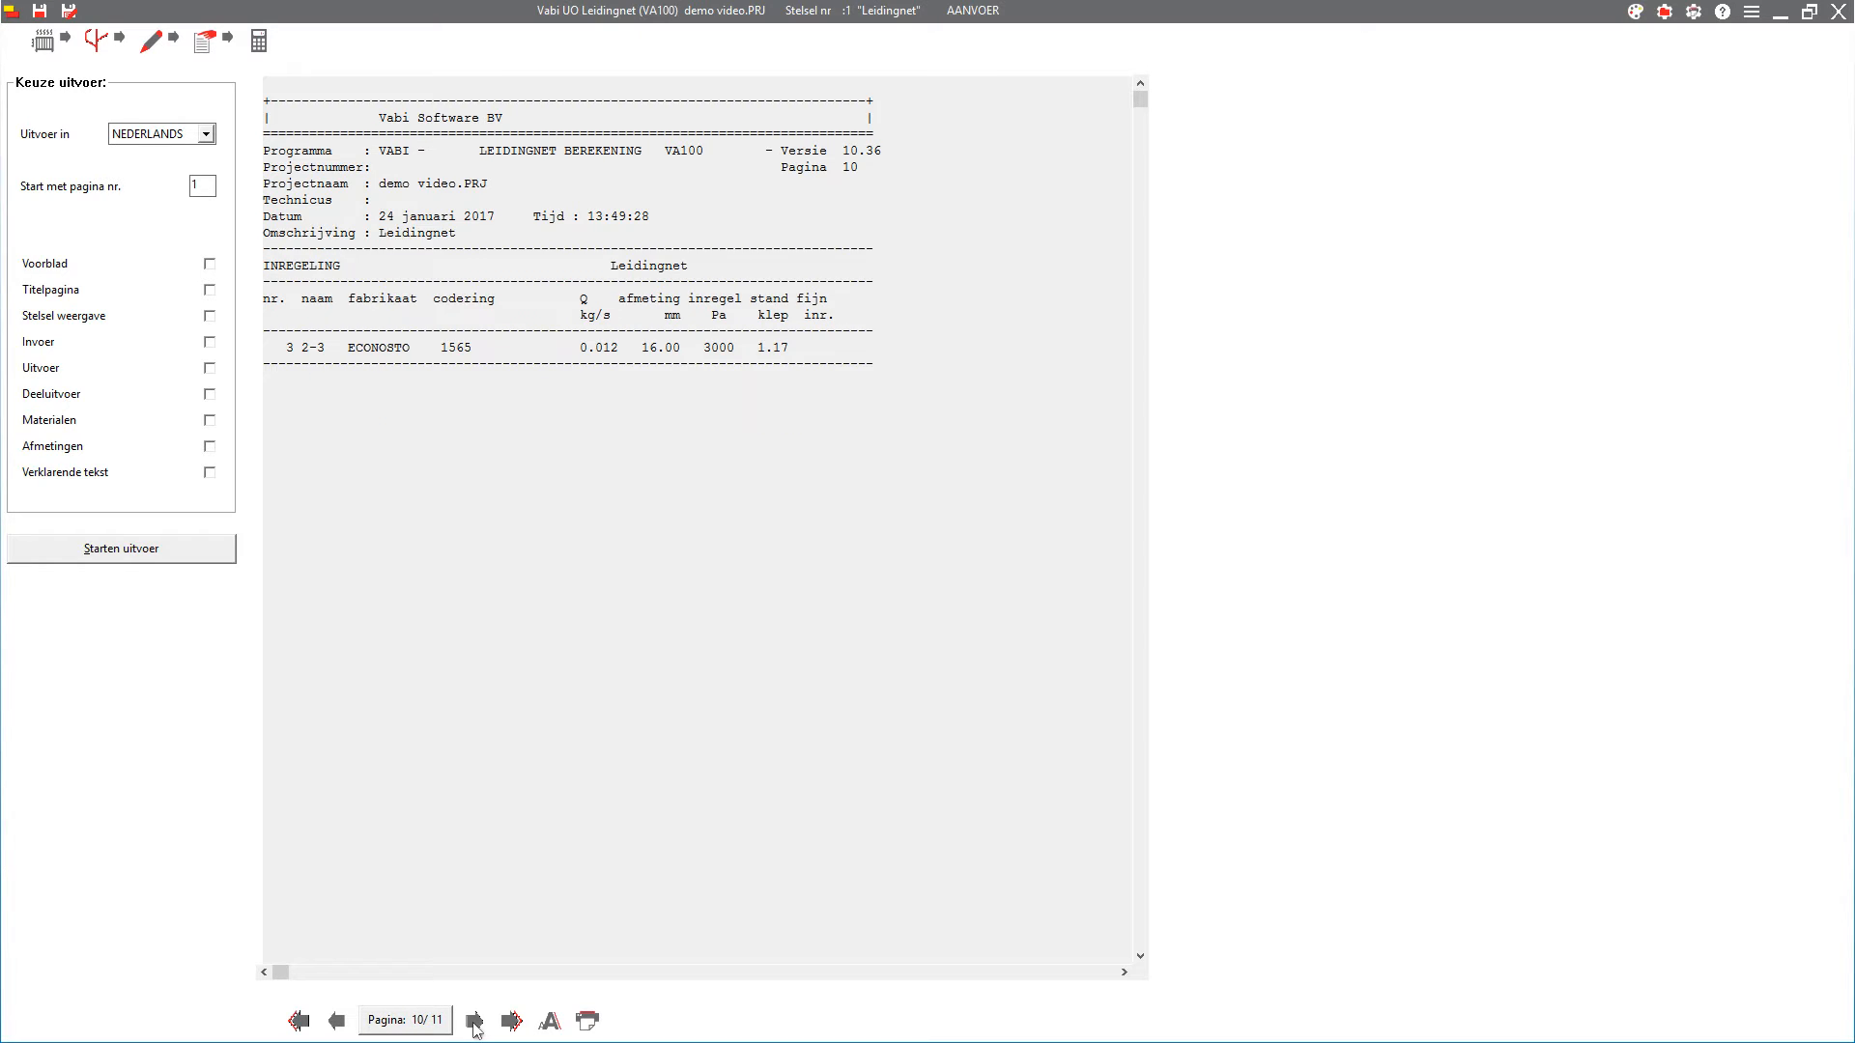
{"action": "left_click", "coordinate": [475, 1021]}
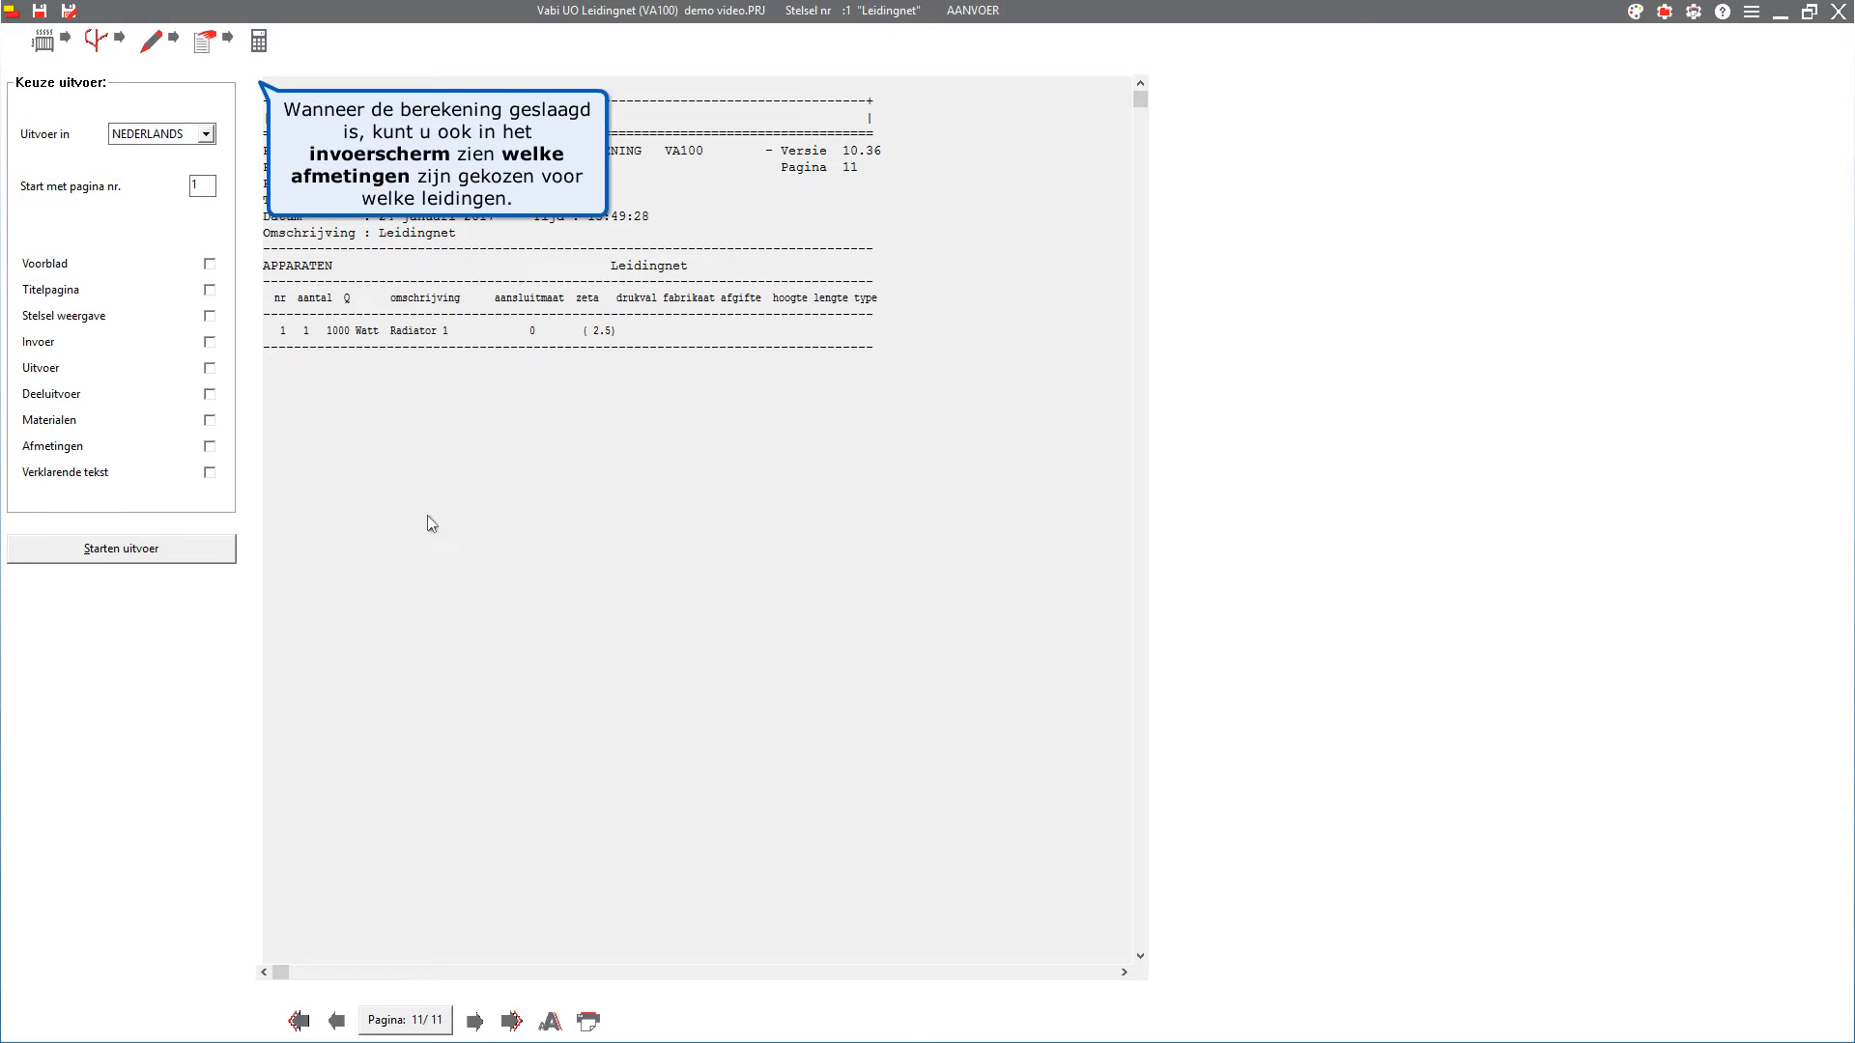
- Return to the input stage and check which pipes use sizes 21.3 x 17.3 and 323.9 x 309.7, and which size applies to the vertical branch
{"action": "left_click", "coordinate": [206, 43]}
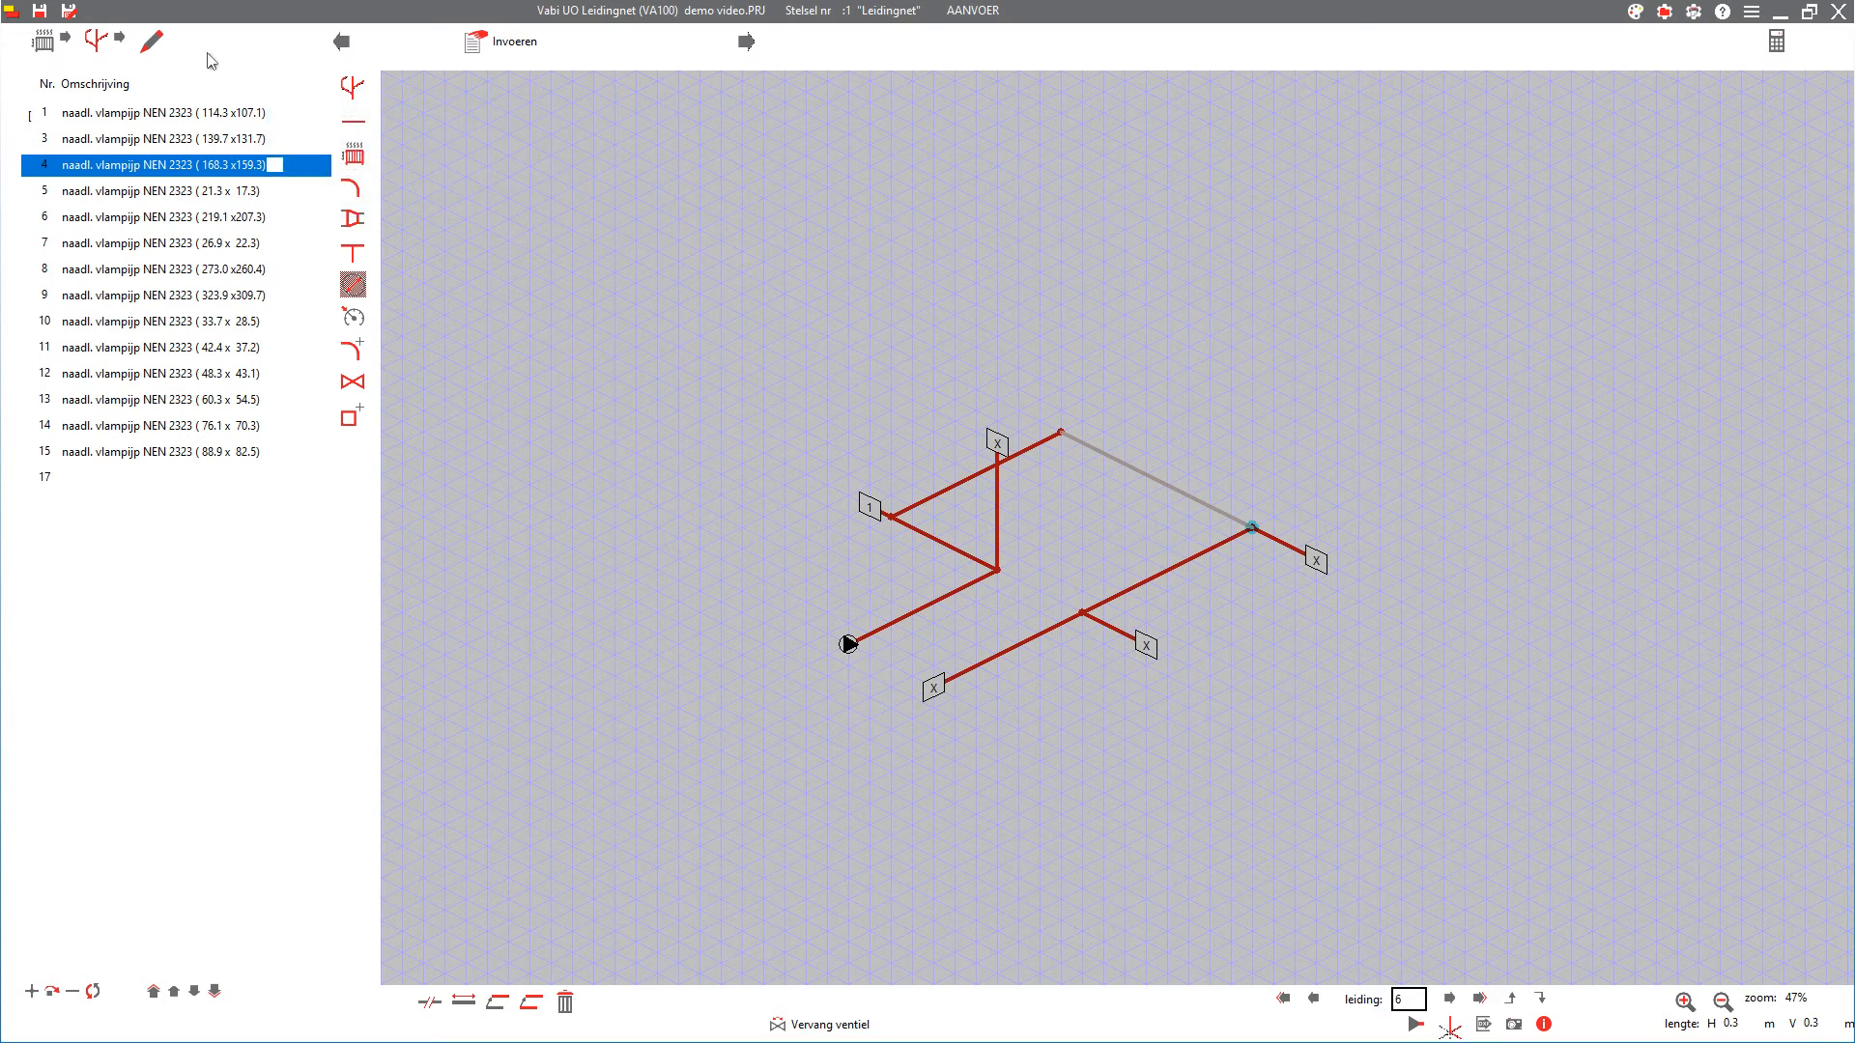
{"action": "left_click", "coordinate": [223, 193]}
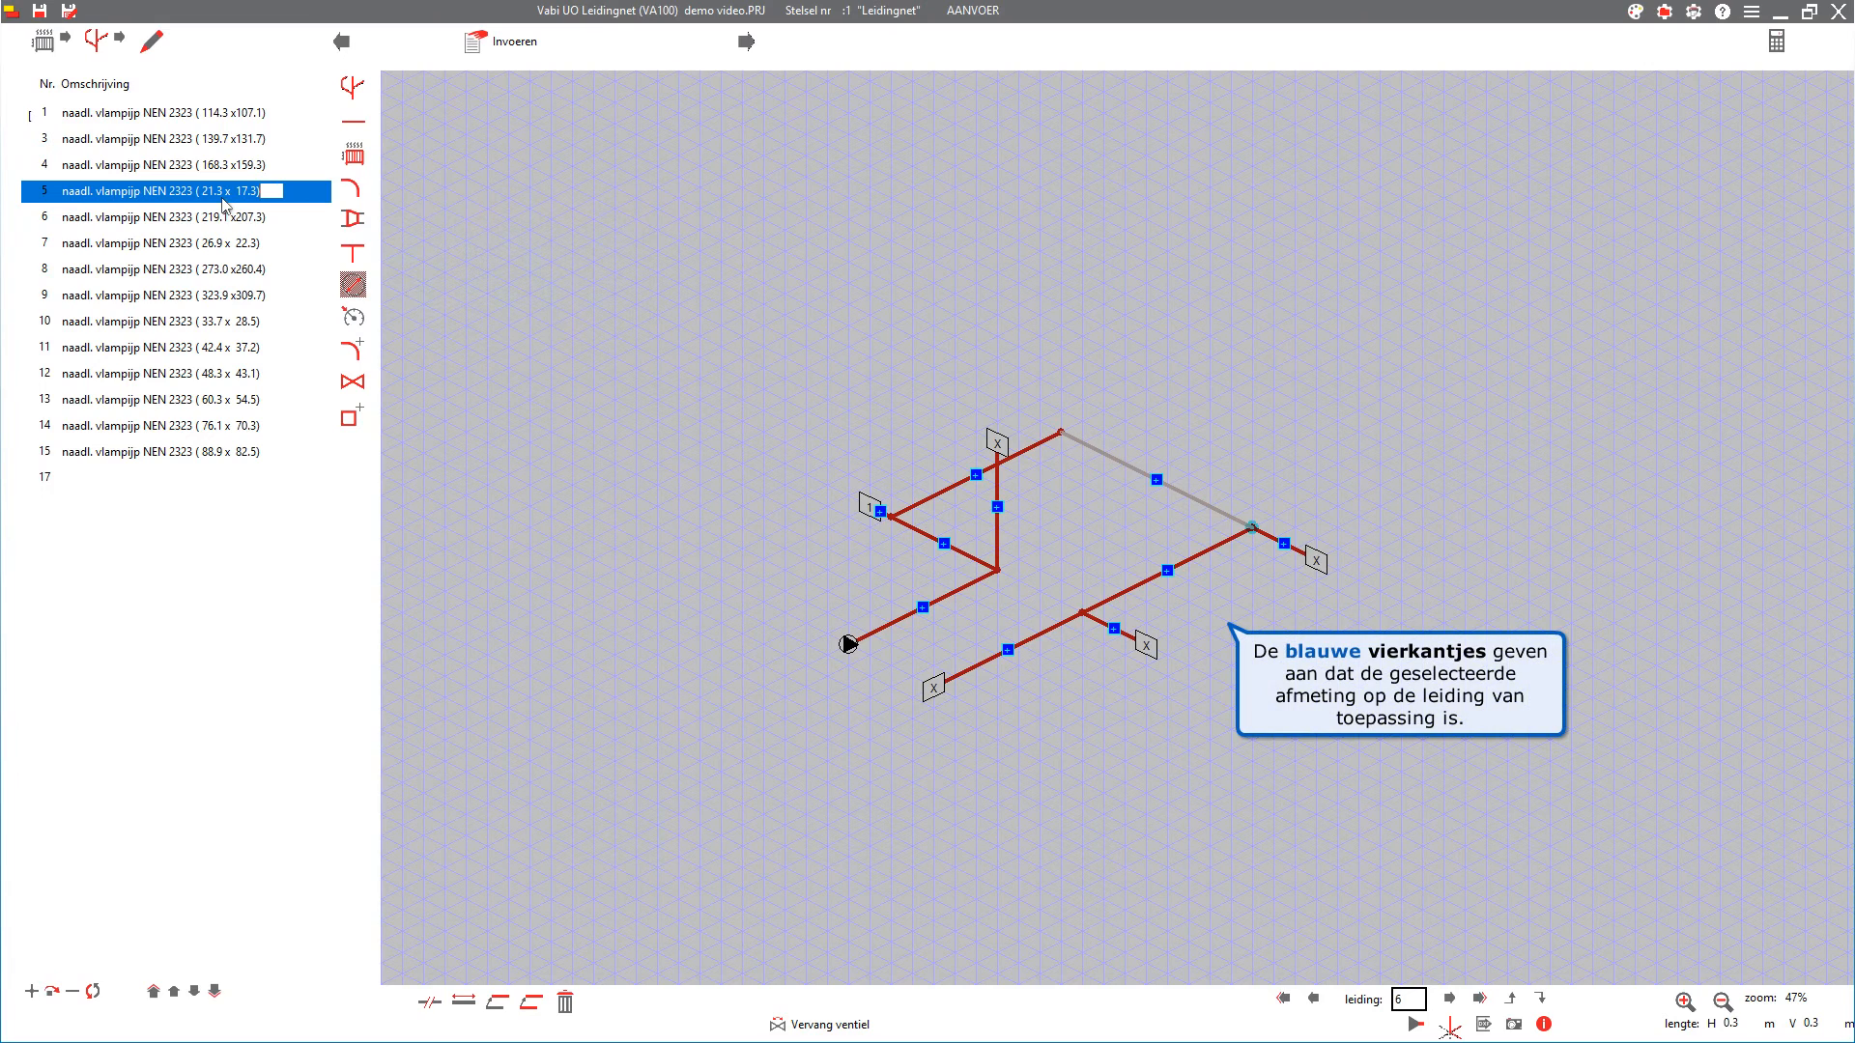
{"action": "left_click", "coordinate": [225, 295]}
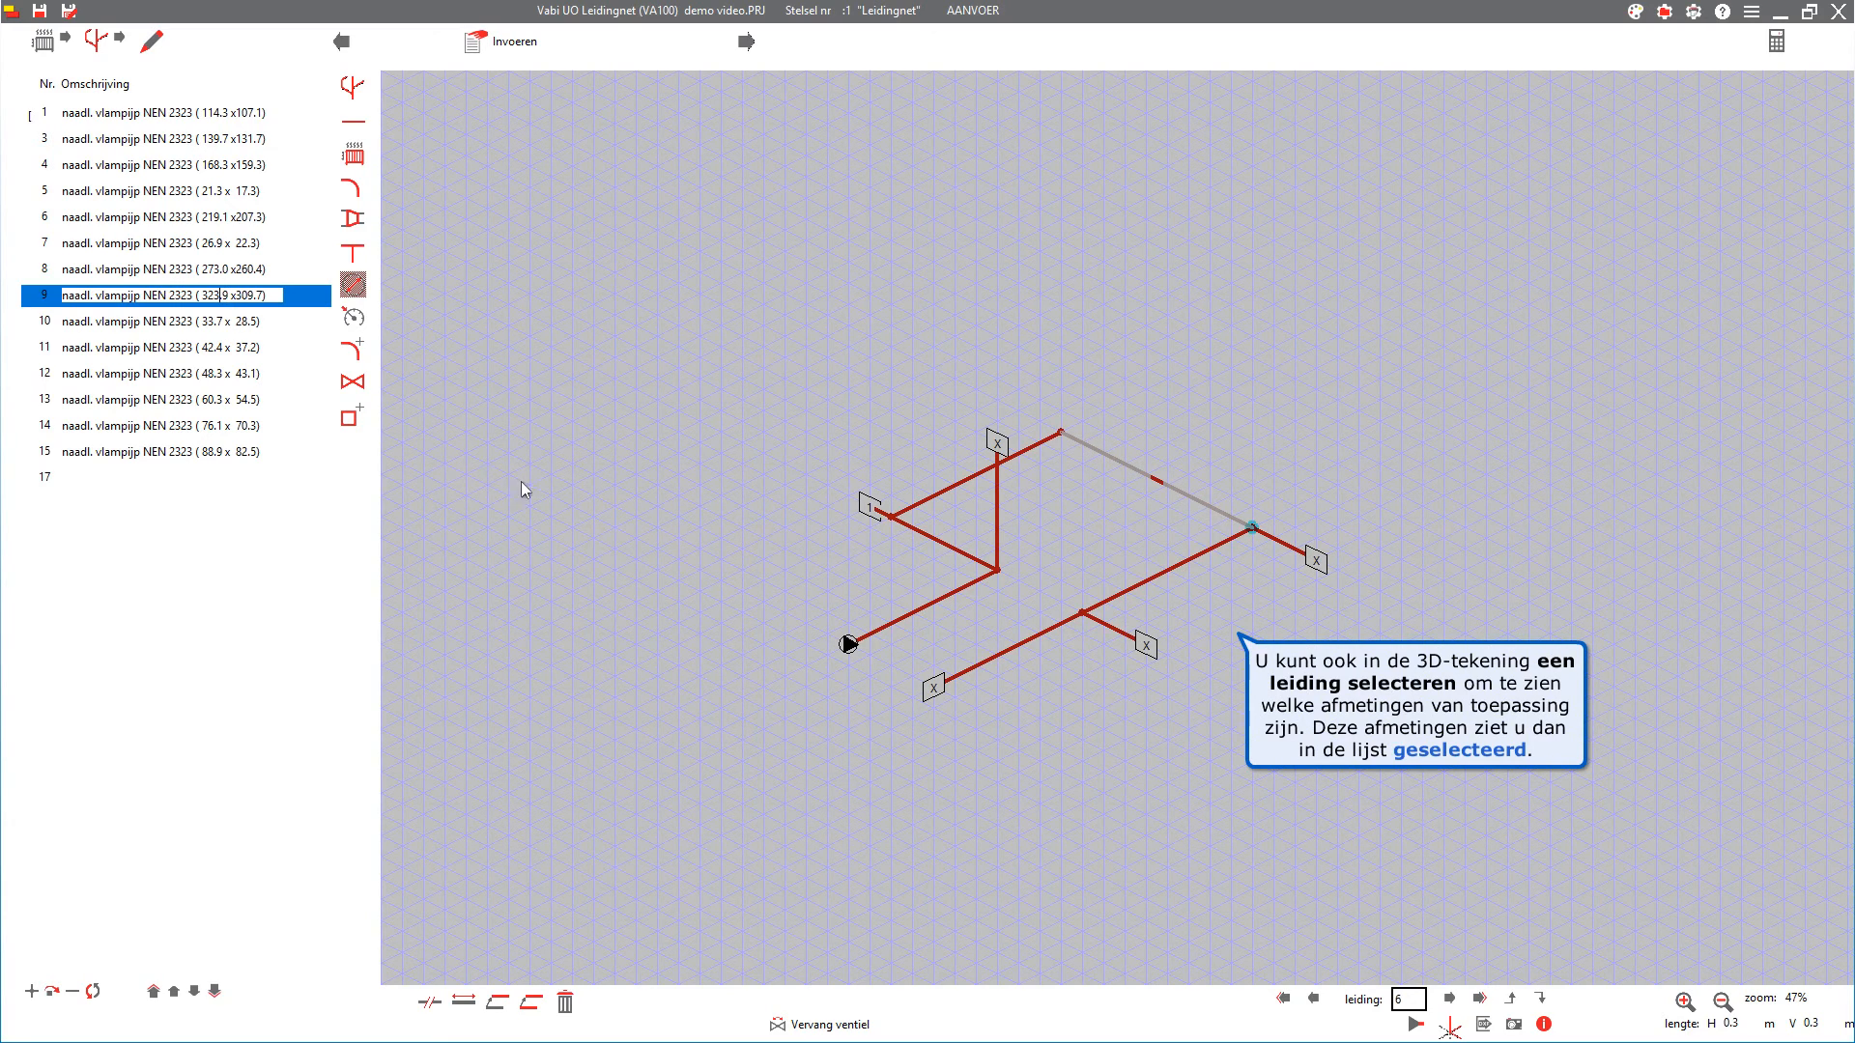
{"action": "left_click", "coordinate": [995, 515]}
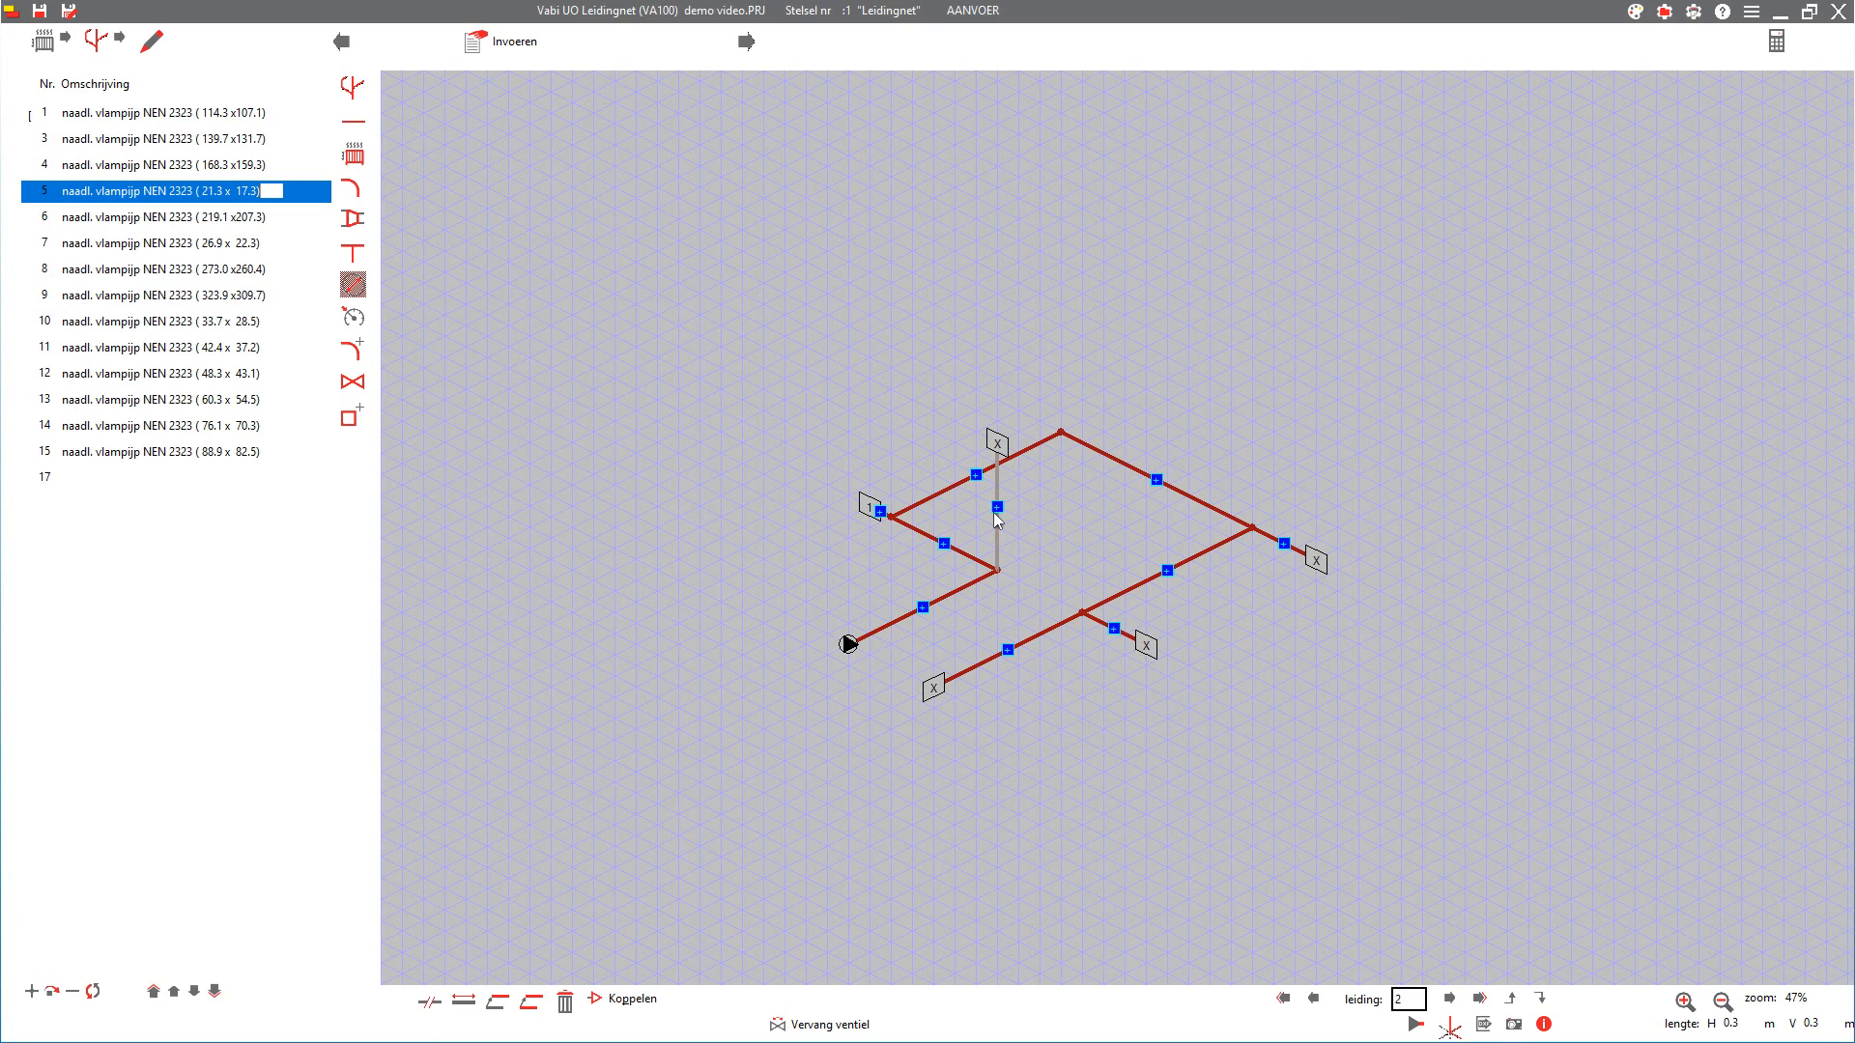